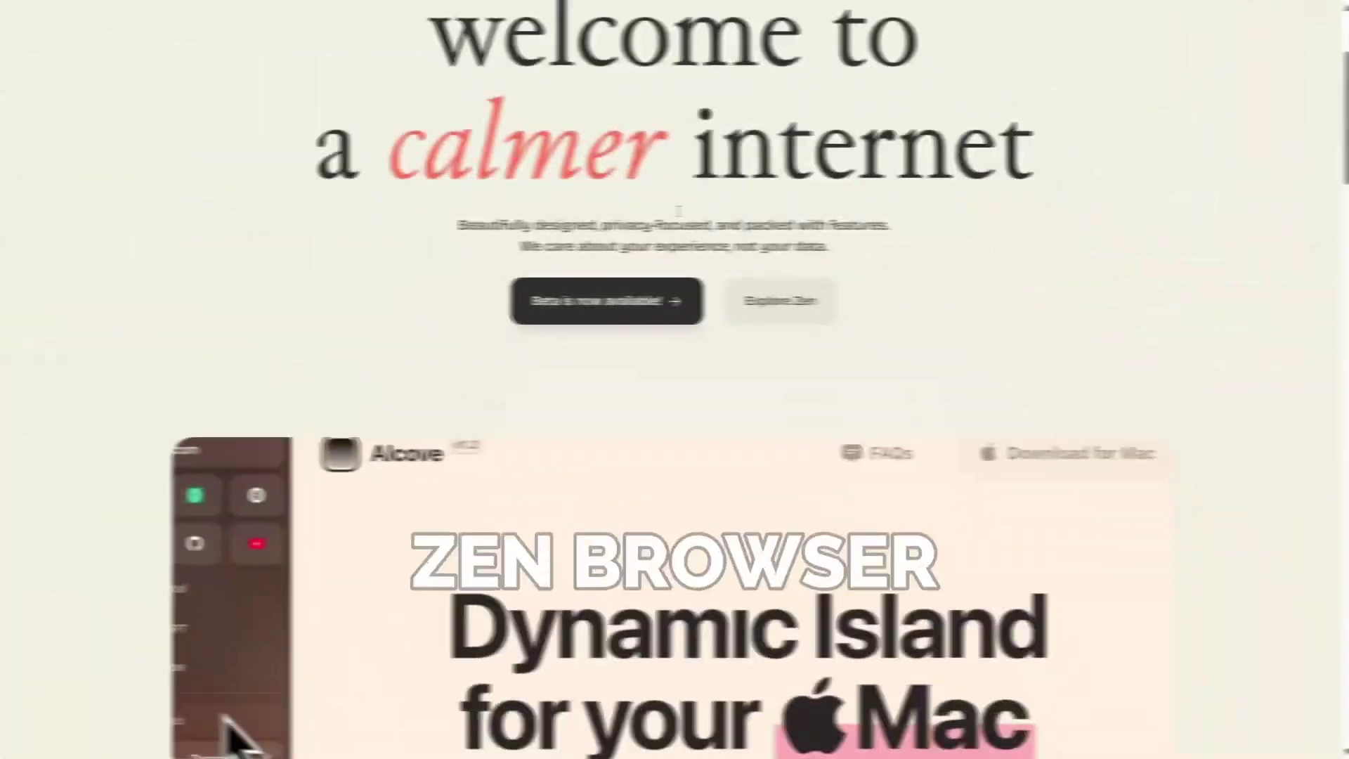
Look through the feature sections of the Zen Browser home page
scroll(501, 330, down, 7)
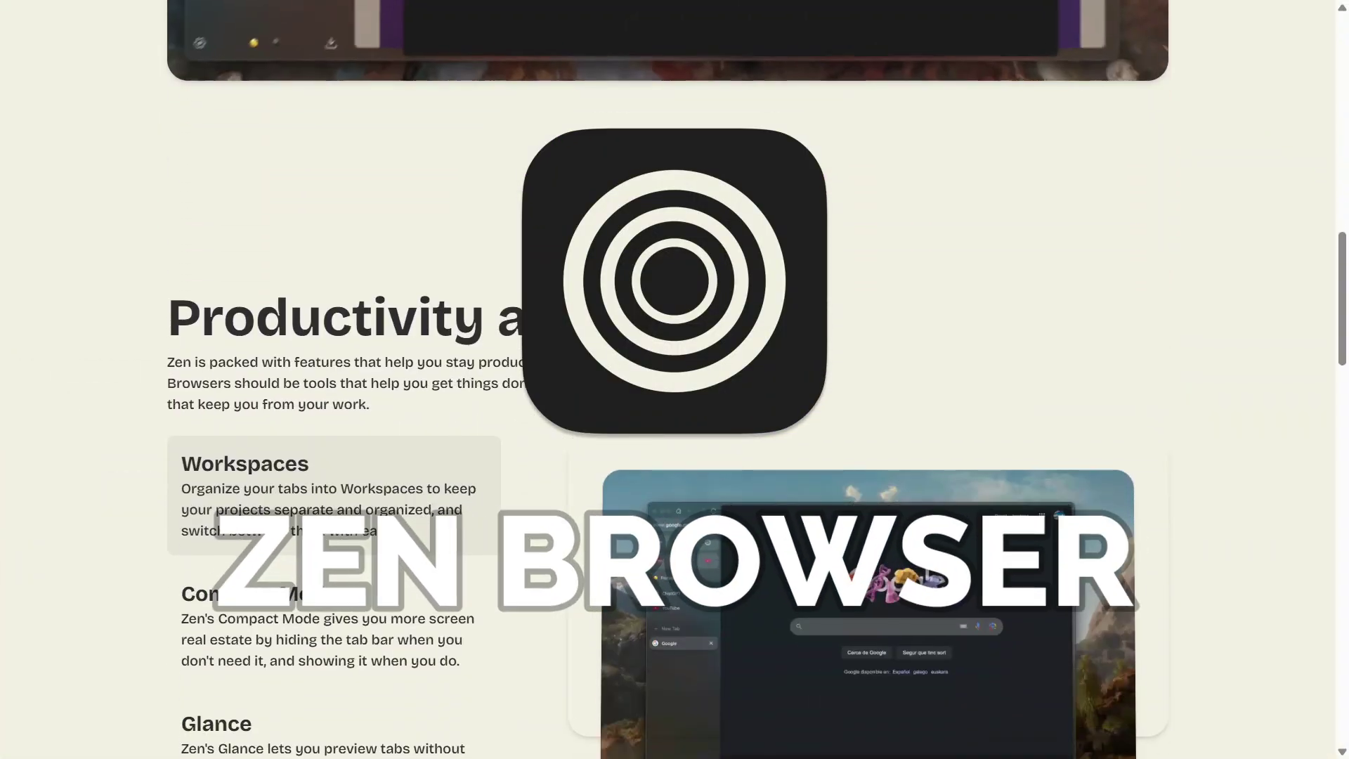
scroll(806, 273, down, 7)
scroll(805, 272, down, 3)
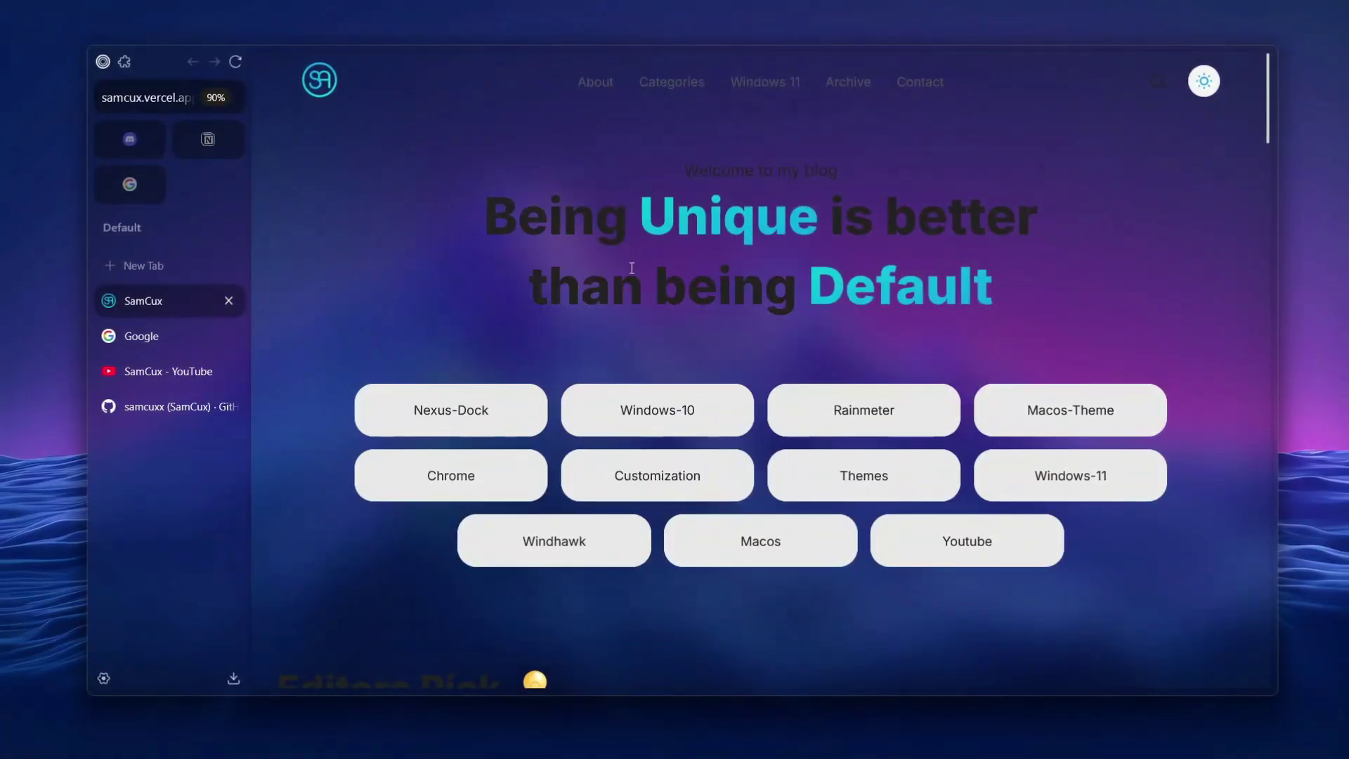
Examine how the transparent theme looks on the blog, the Google search page and the YouTube channel's video list
scroll(632, 267, down, 12)
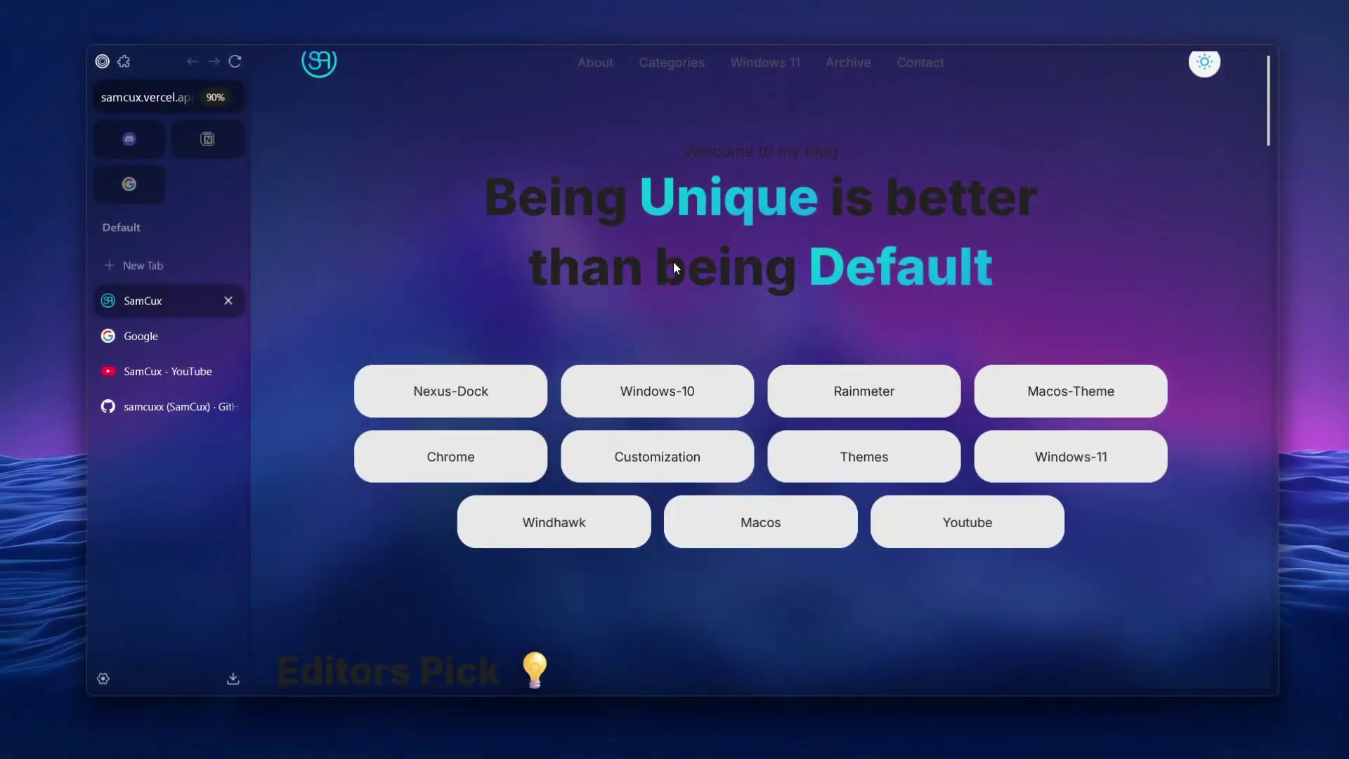
scroll(1185, 271, down, 10)
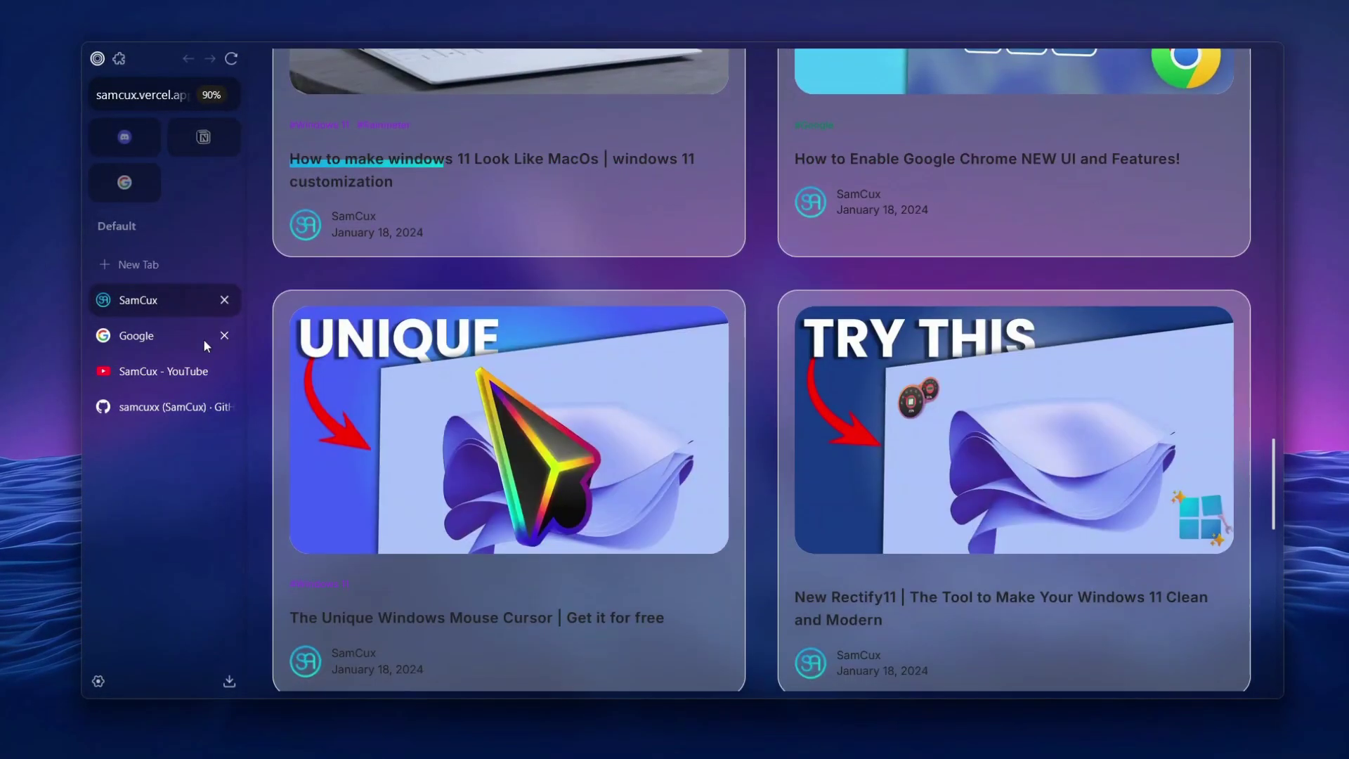
click(205, 337)
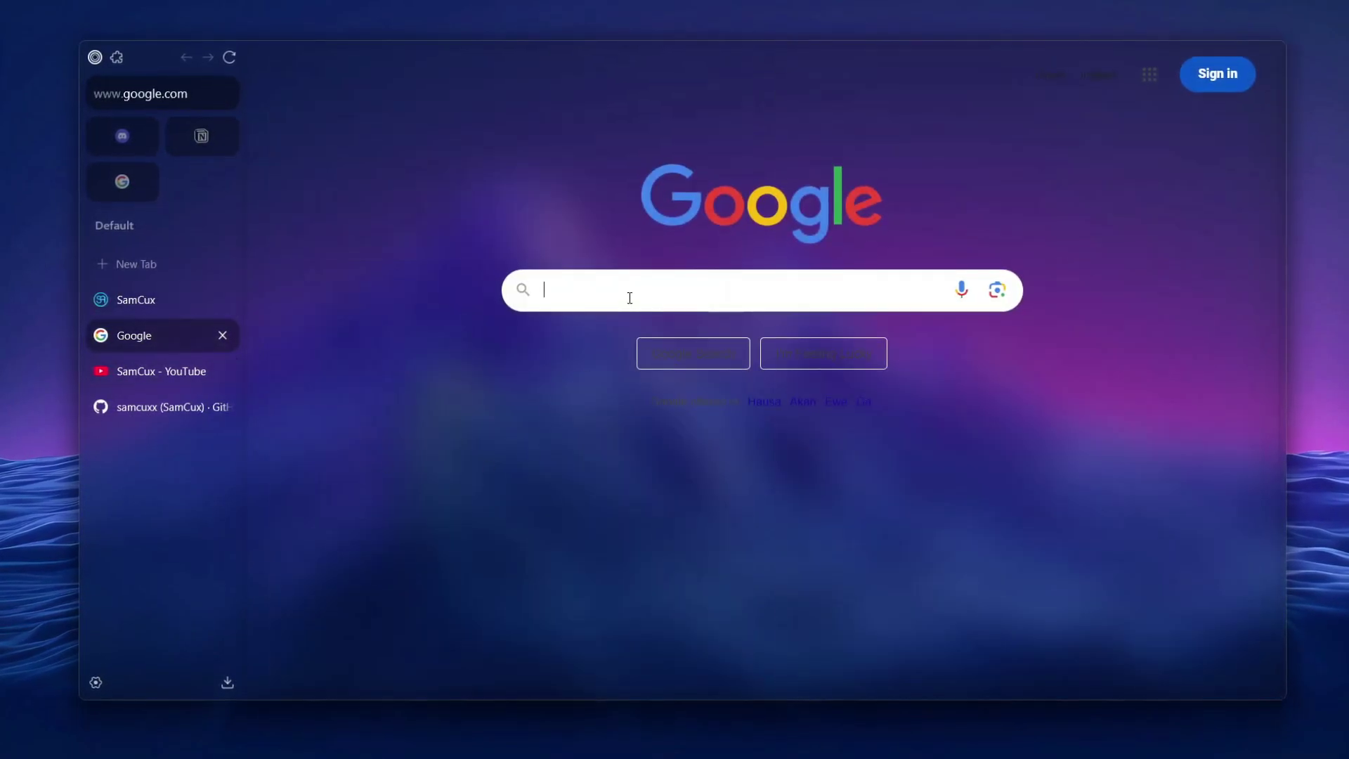
text(dfsdfsd)
click(155, 383)
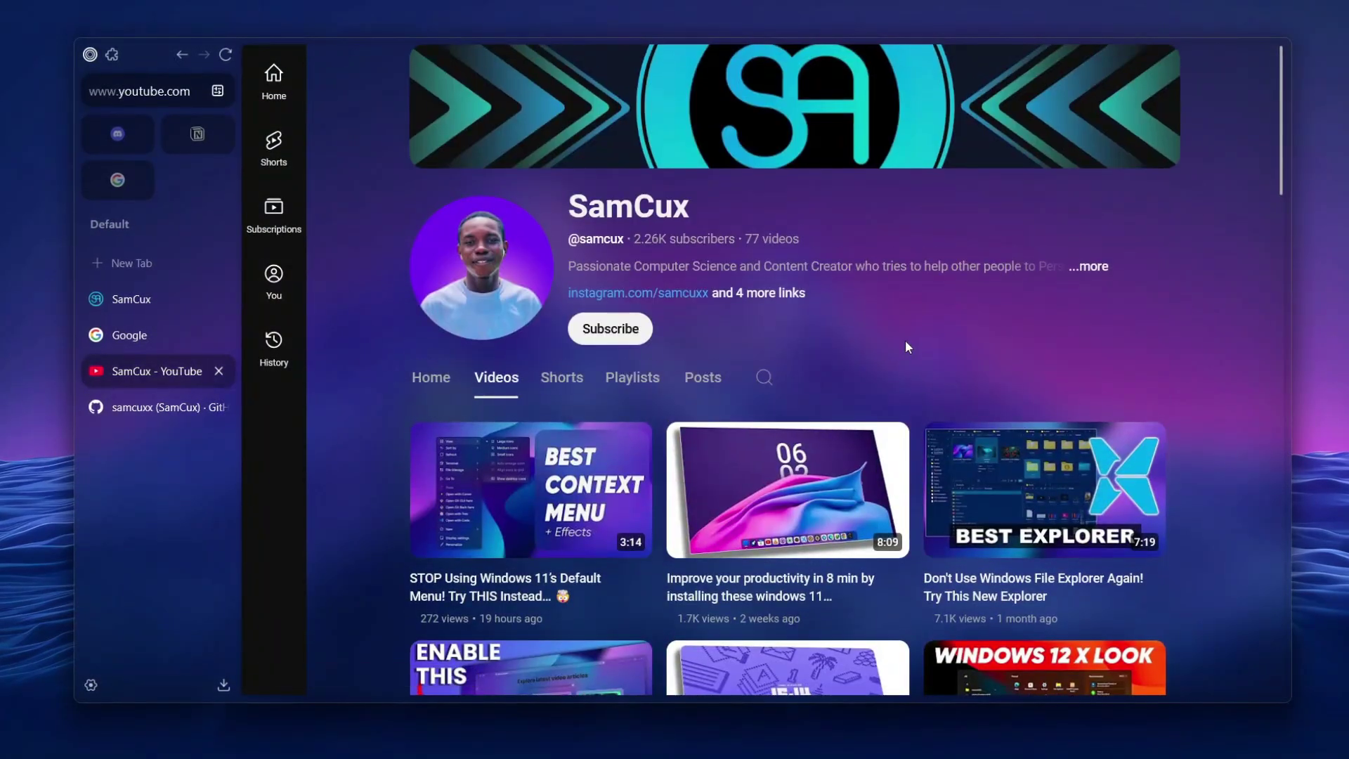
scroll(841, 295, down, 15)
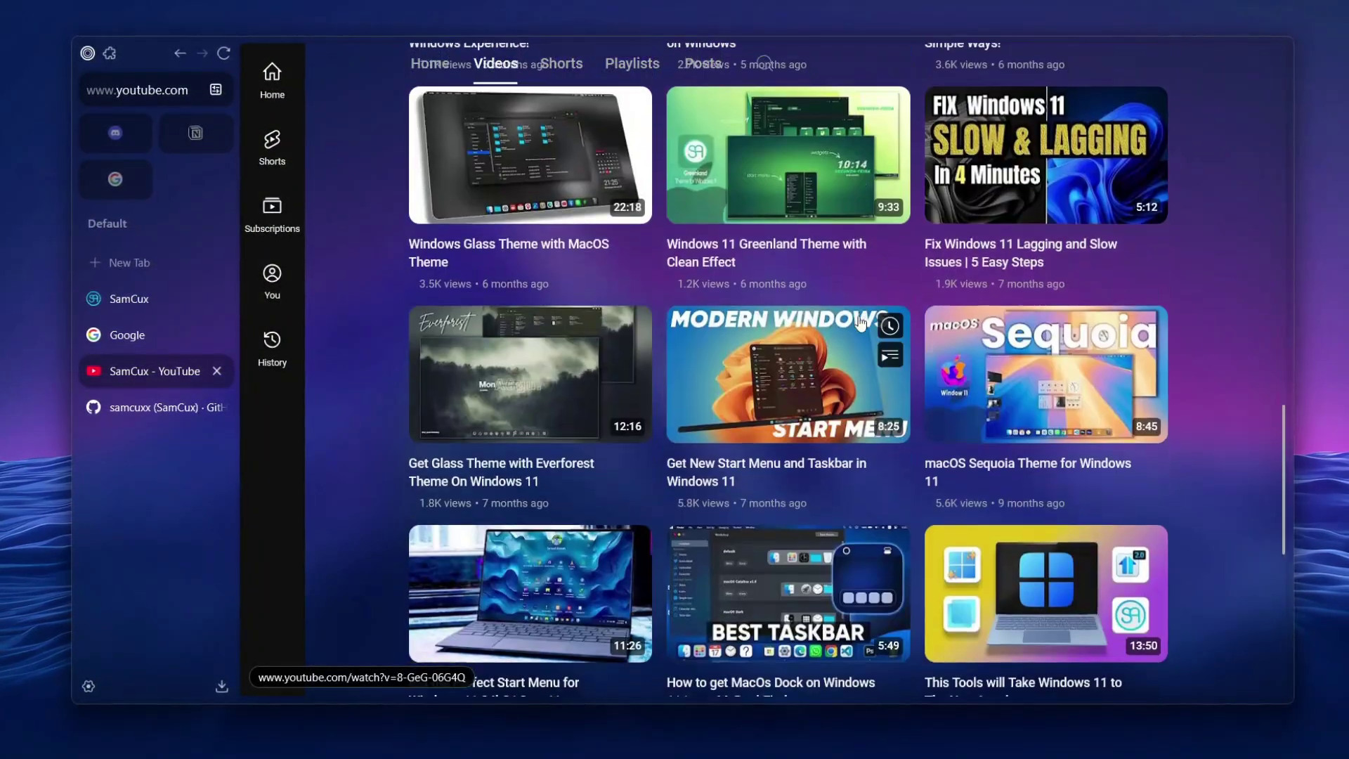
scroll(861, 321, down, 6)
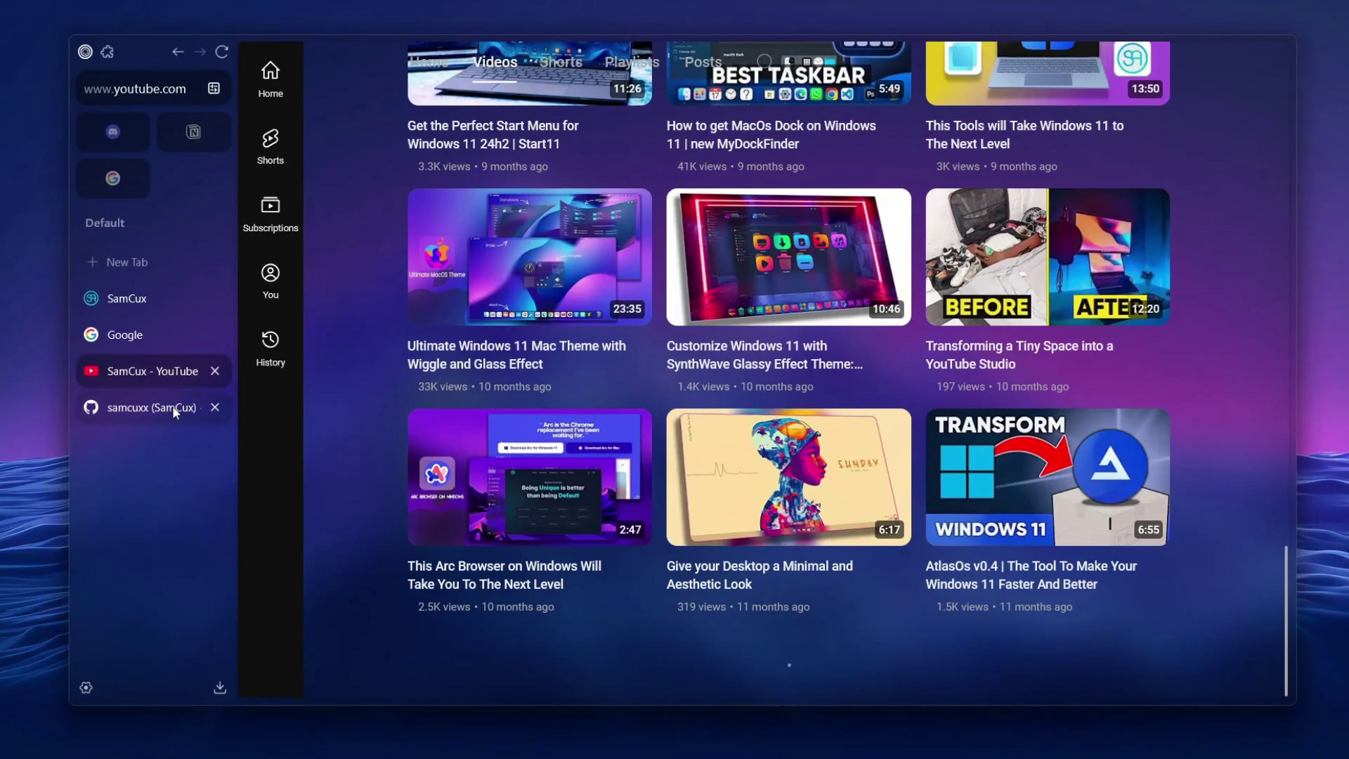
Switch between the GitHub, blog and YouTube tabs and view the new-tab container options to examine the themed interface
click(172, 406)
click(169, 291)
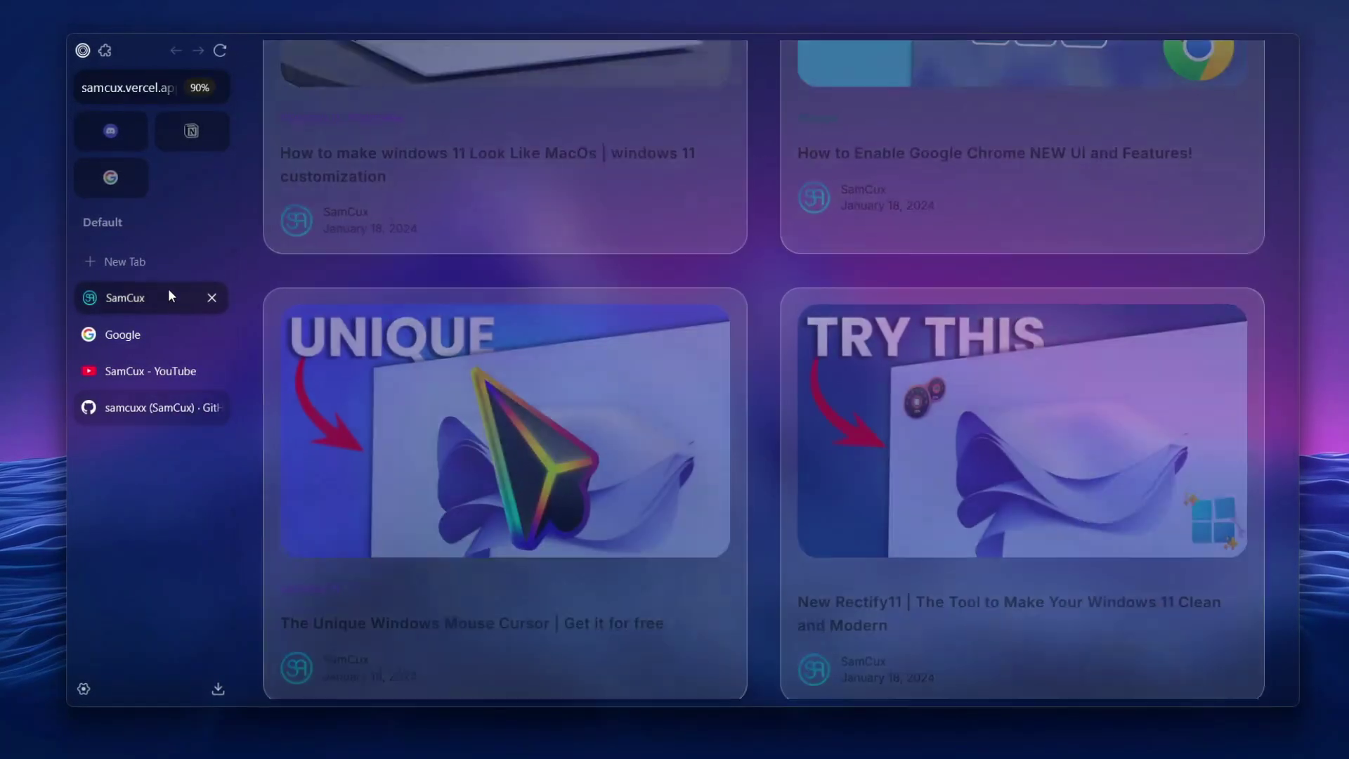
right_click(160, 250)
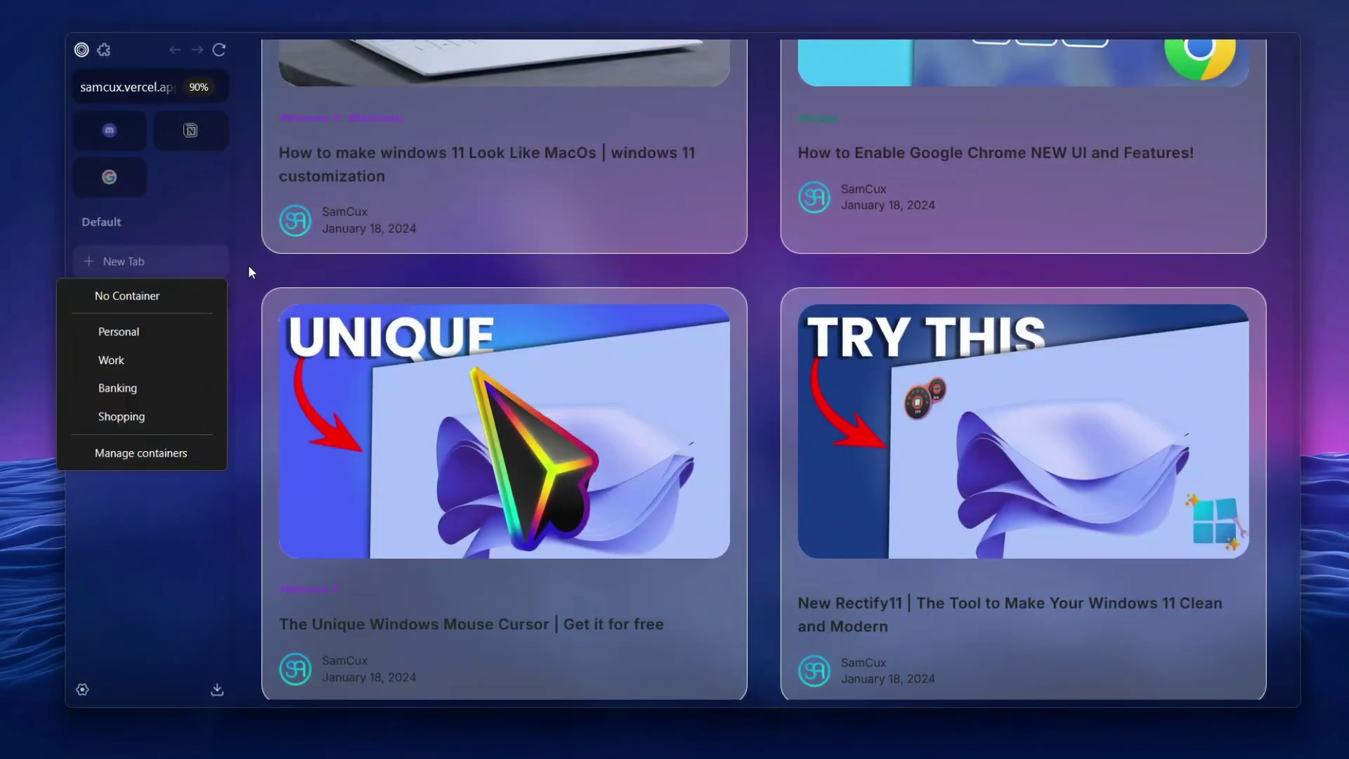
click(115, 592)
click(123, 379)
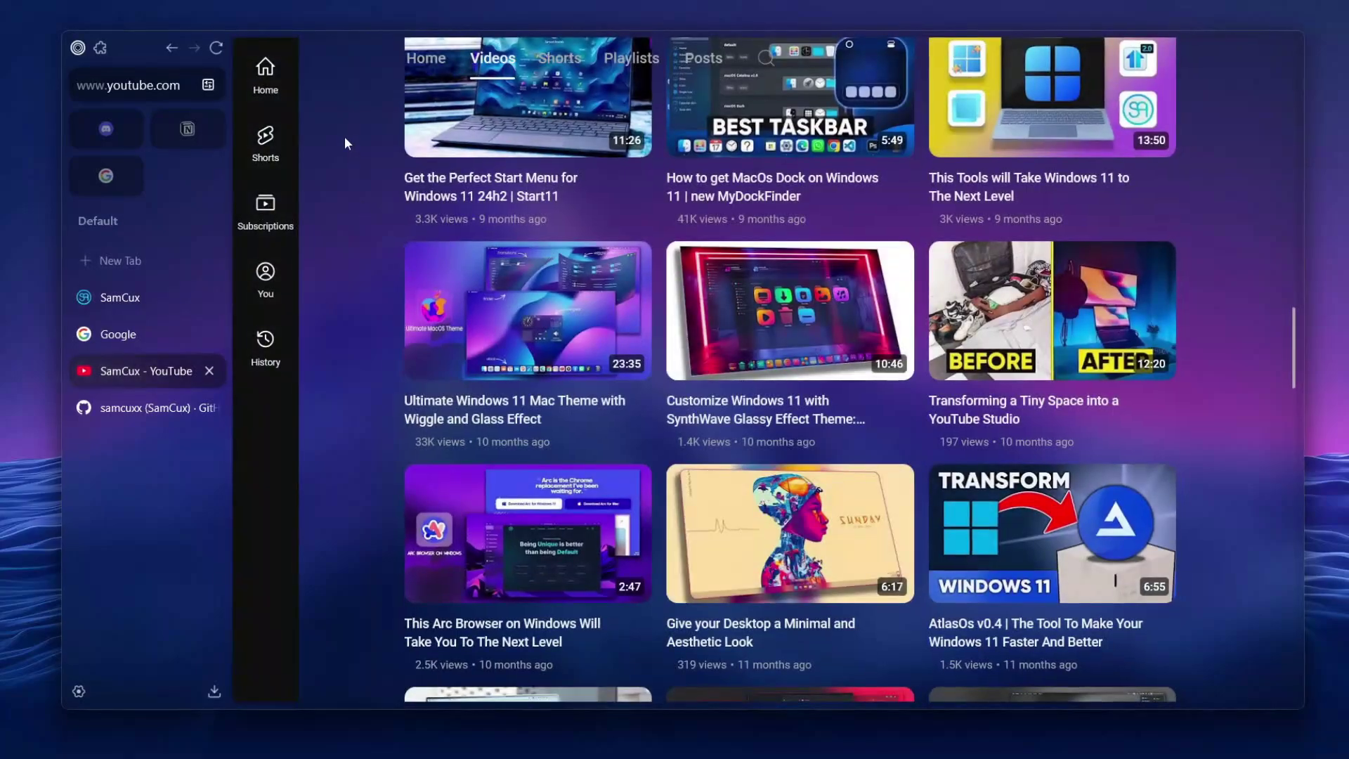
scroll(323, 134, up, 15)
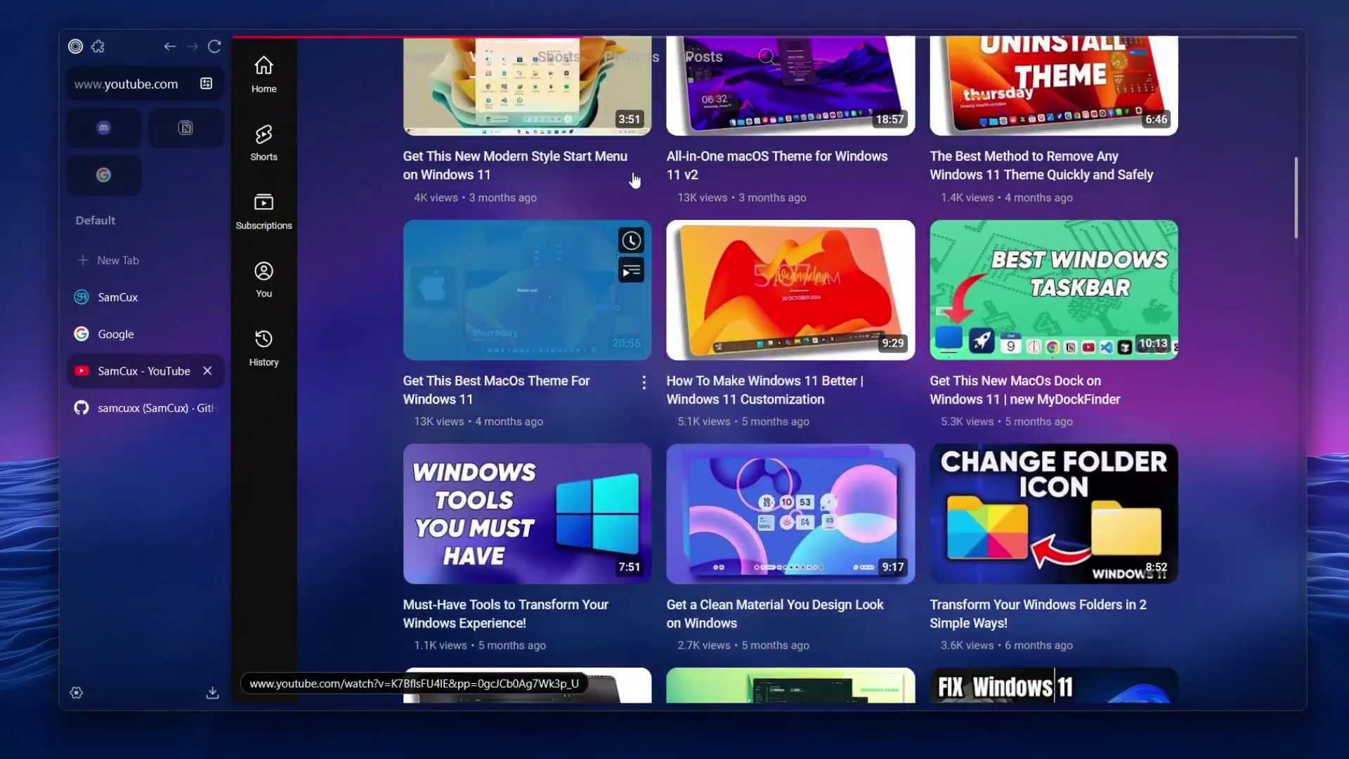
scroll(634, 180, up, 2)
click(791, 253)
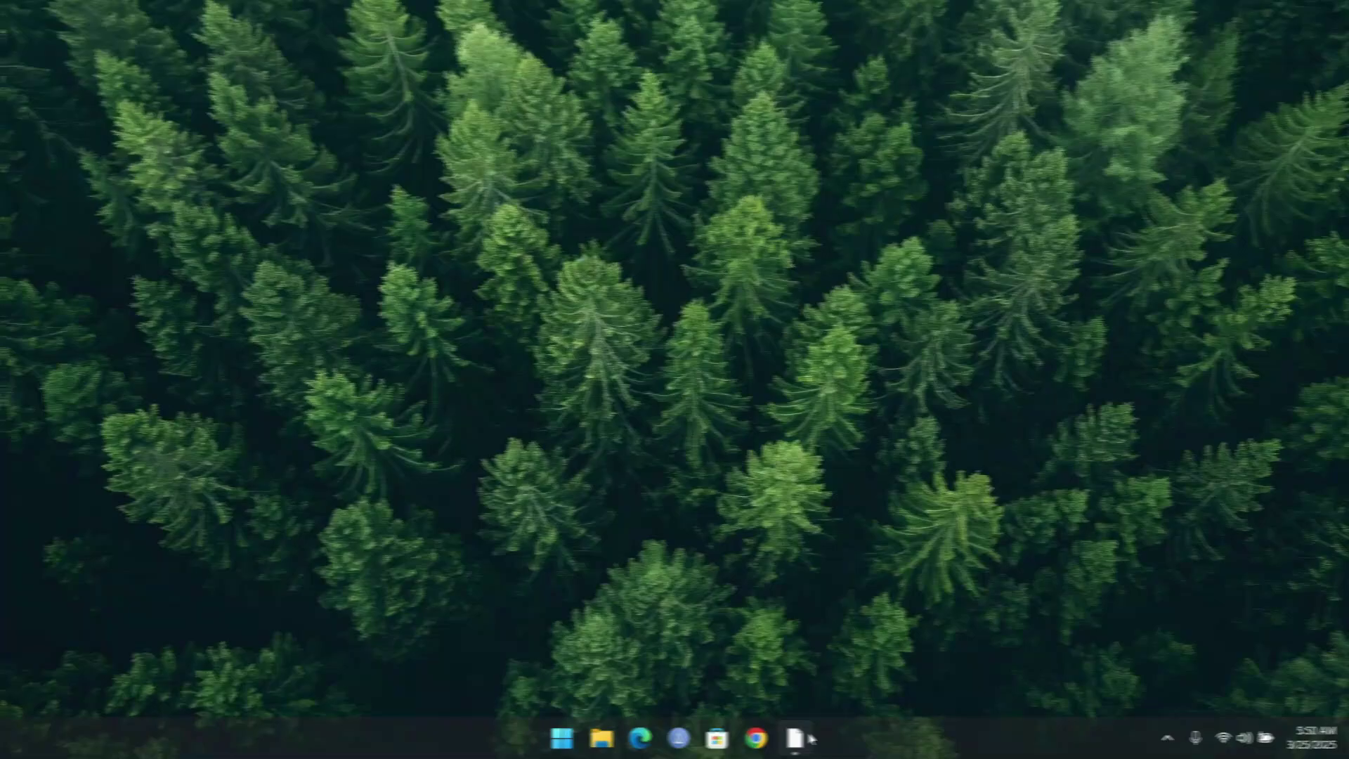
Launch Zen and decline making it the primary browser
key(super)
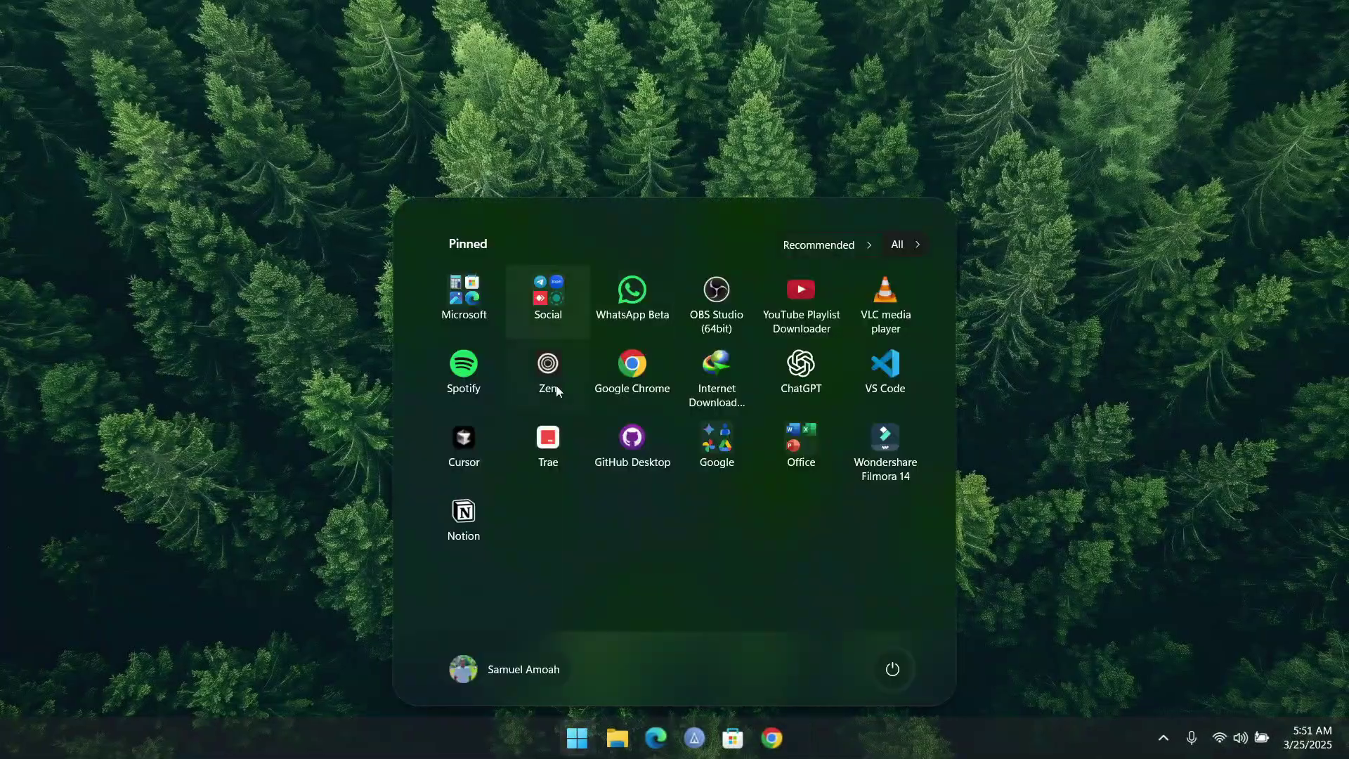
click(555, 386)
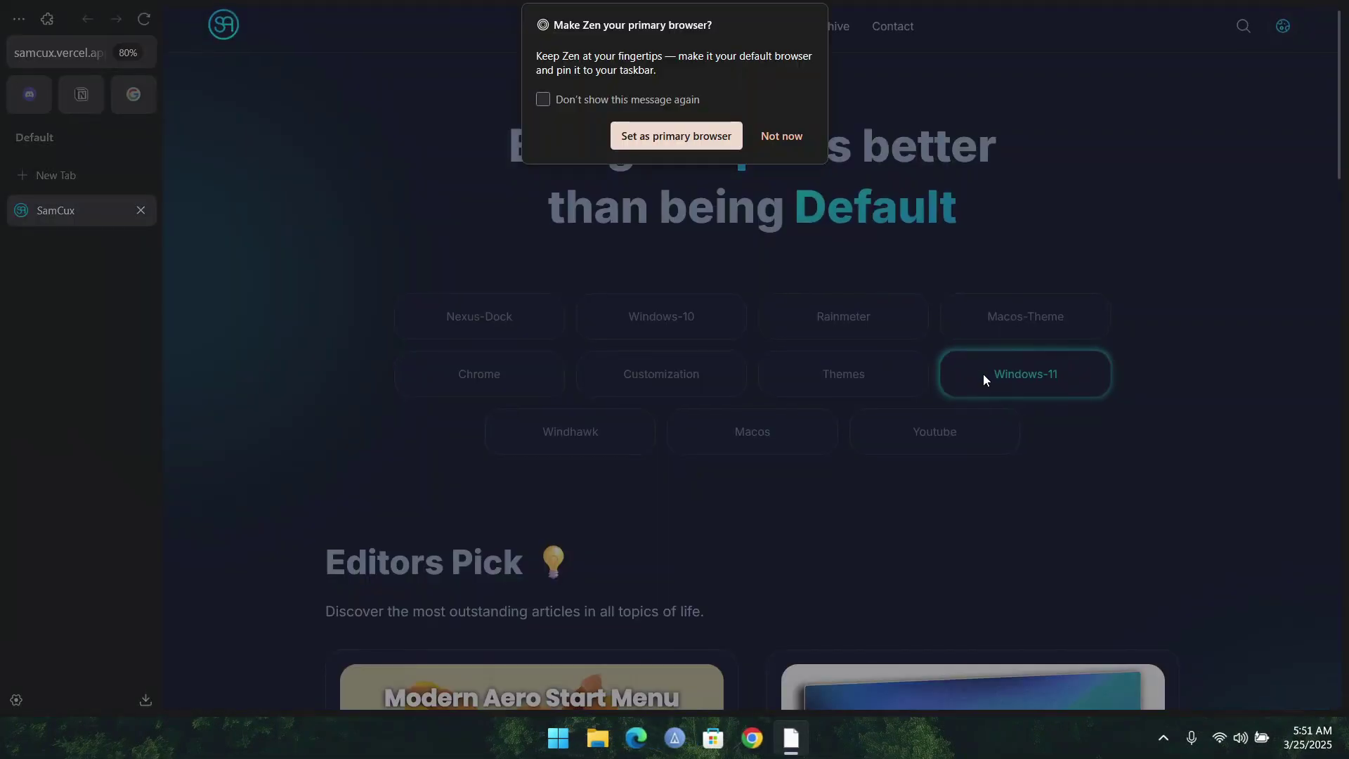
click(789, 144)
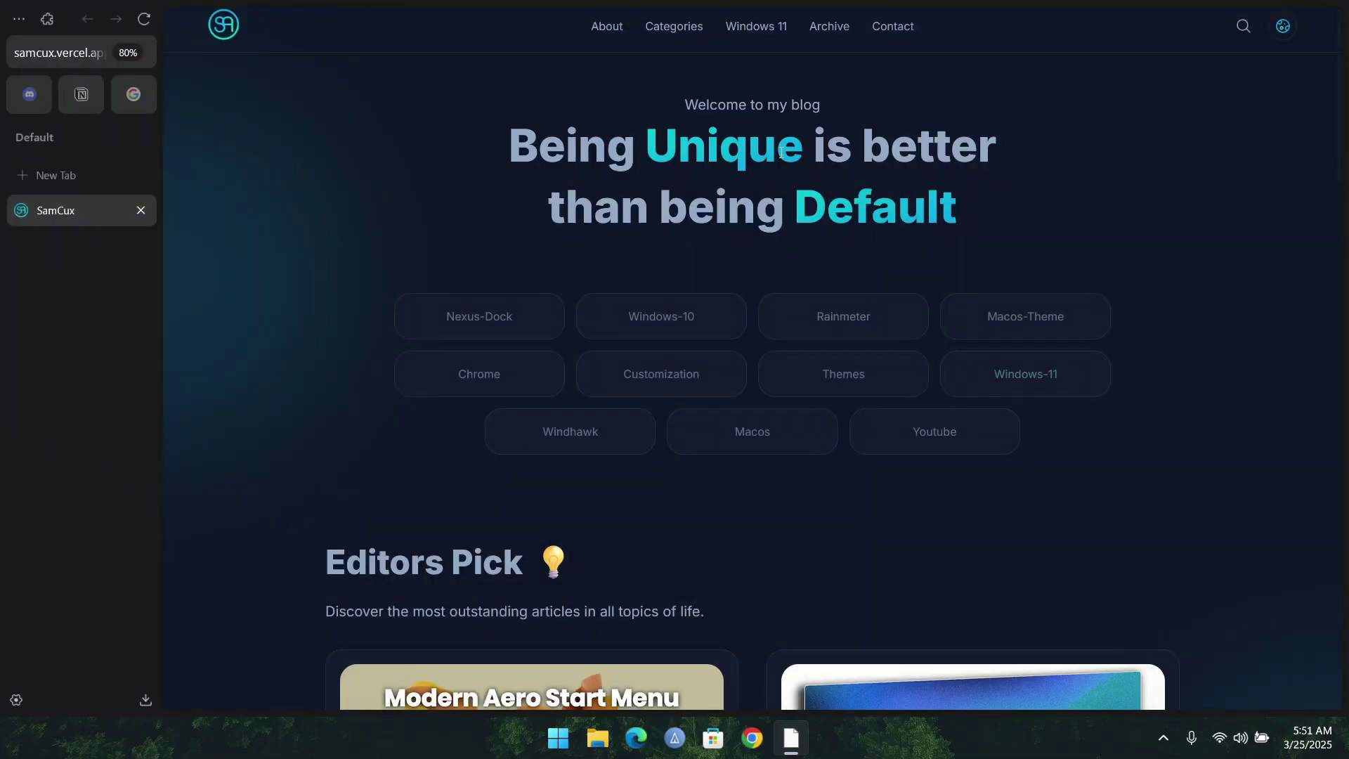
Load about:support in the current tab and open the profile folder listed under Application Basics
click(69, 56)
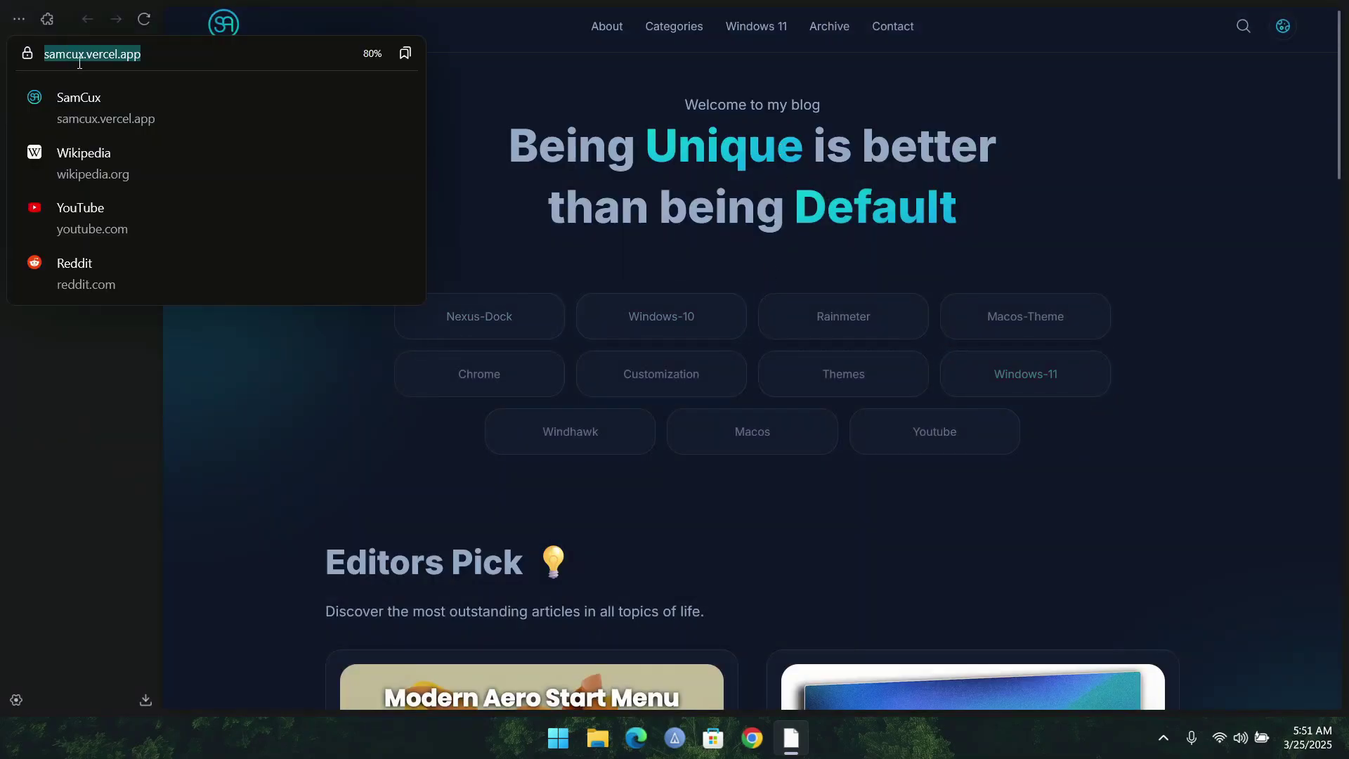
text(about:support)
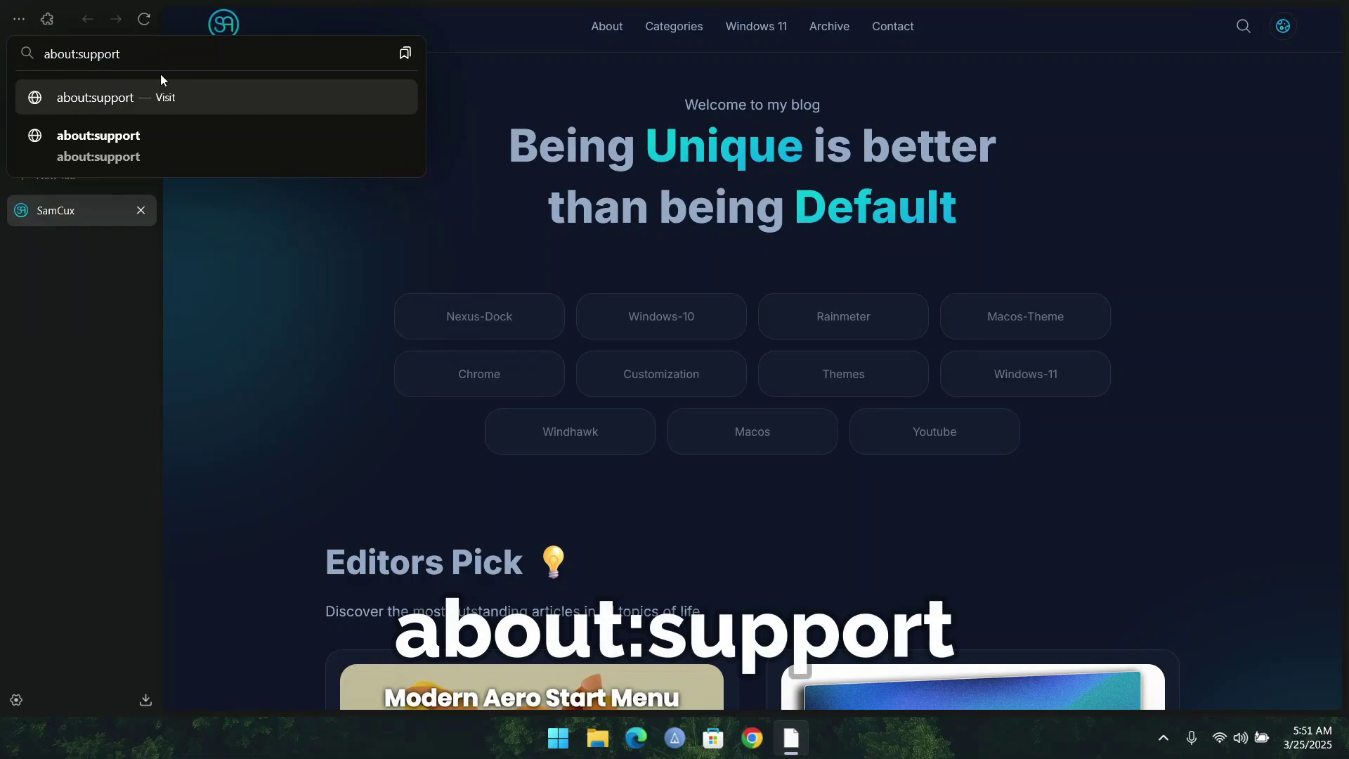
key(Return)
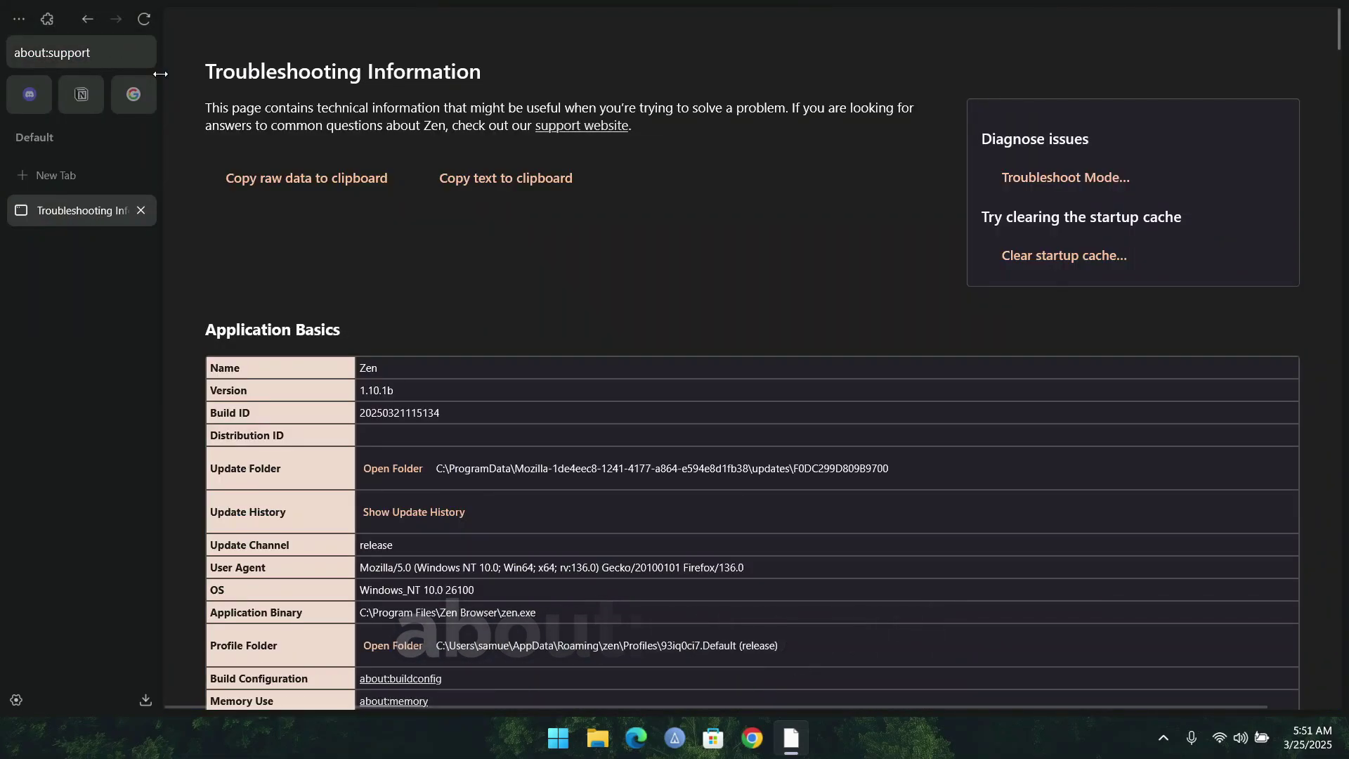
scroll(382, 336, down, 3)
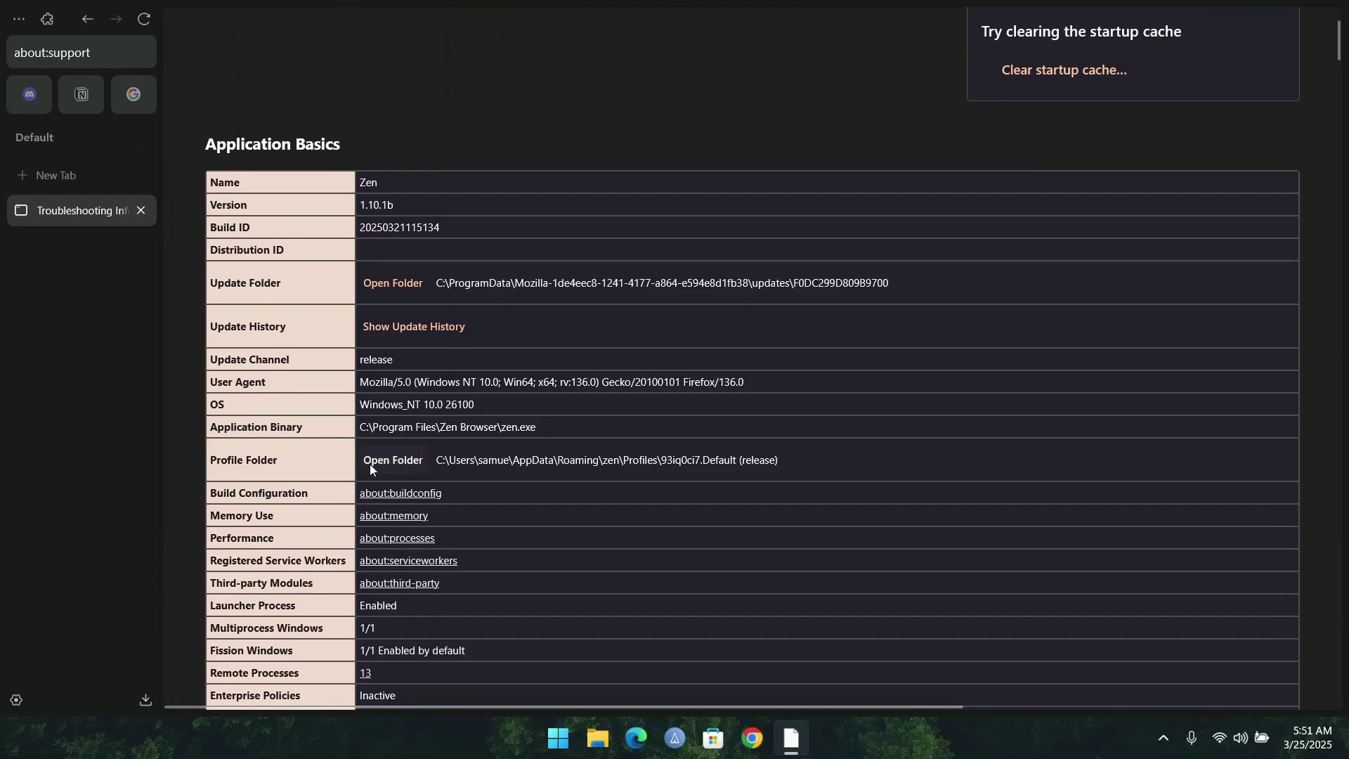
click(392, 460)
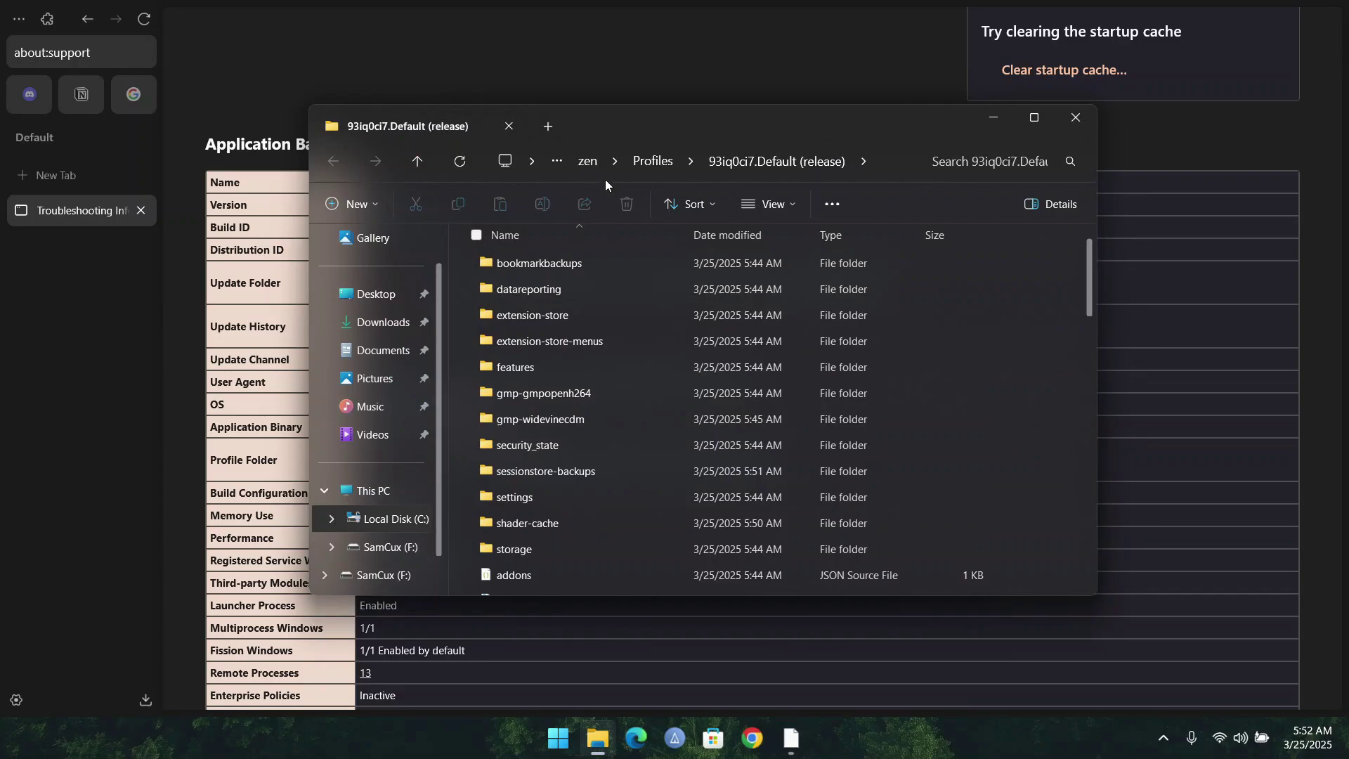
Create a new folder named chrome in the profile folder and open it
right_click(1022, 357)
mouse_move(1101, 673)
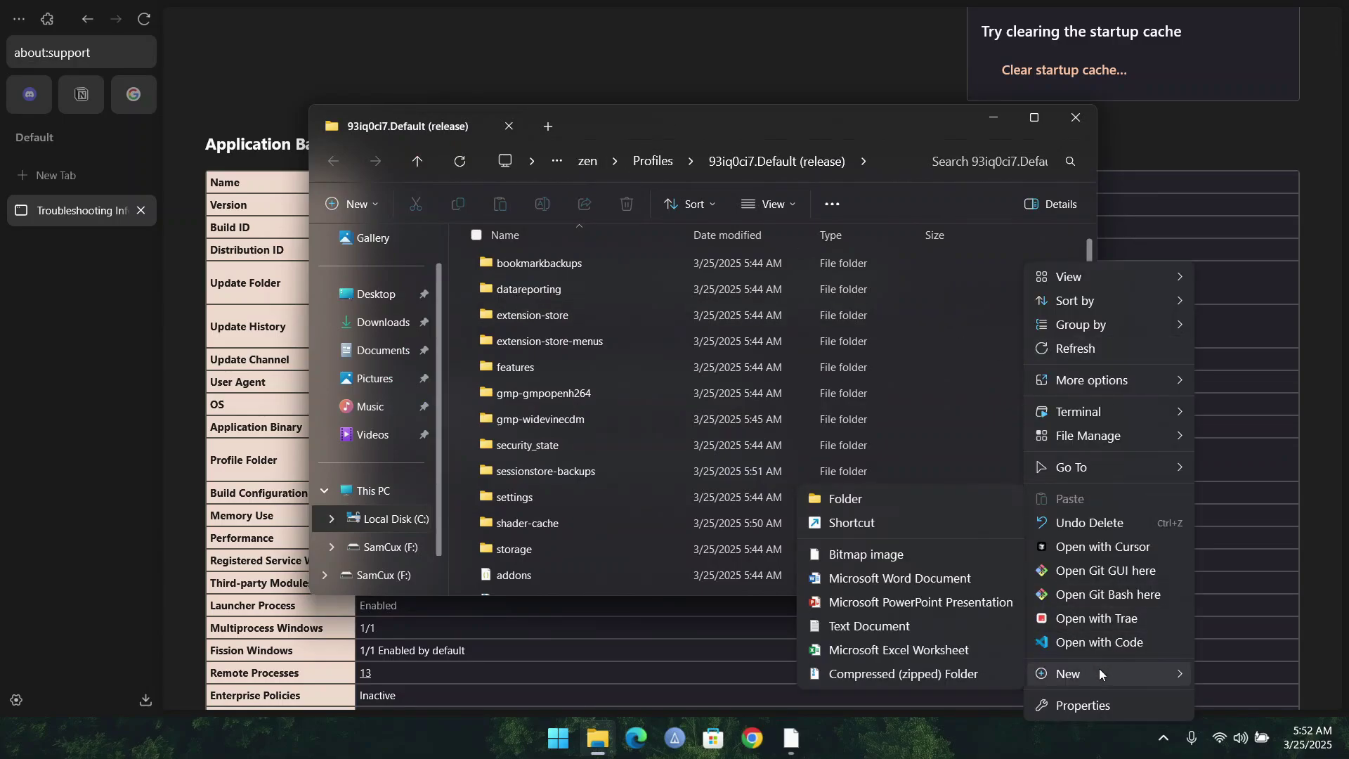
click(884, 497)
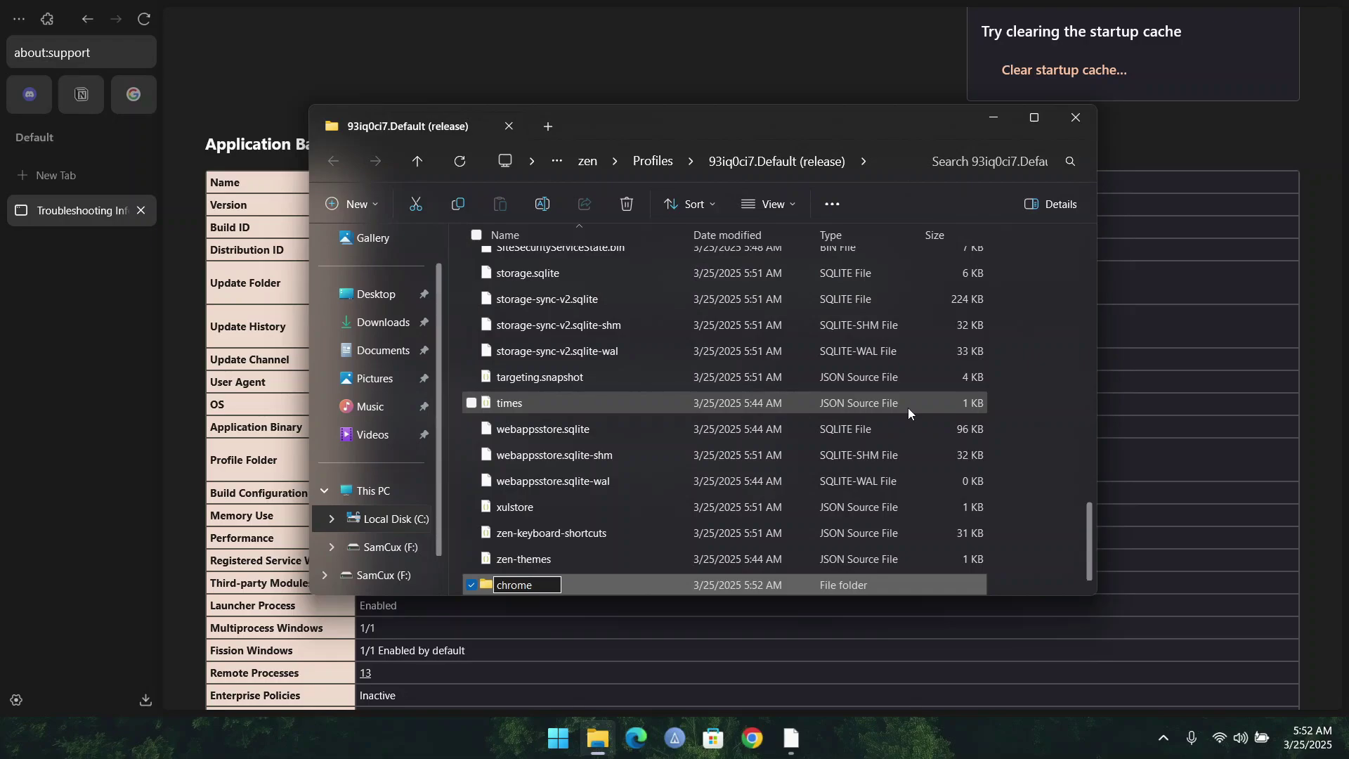
key(Return)
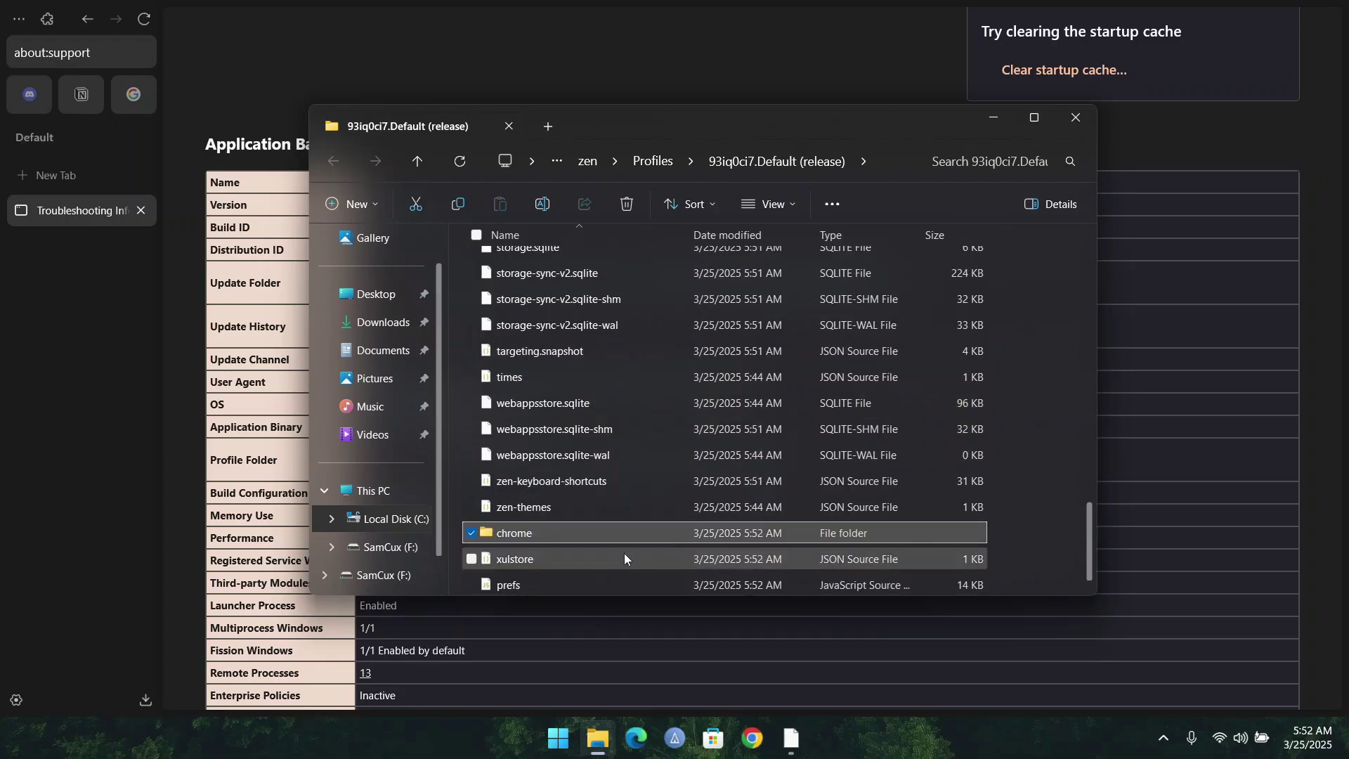
double_click(588, 531)
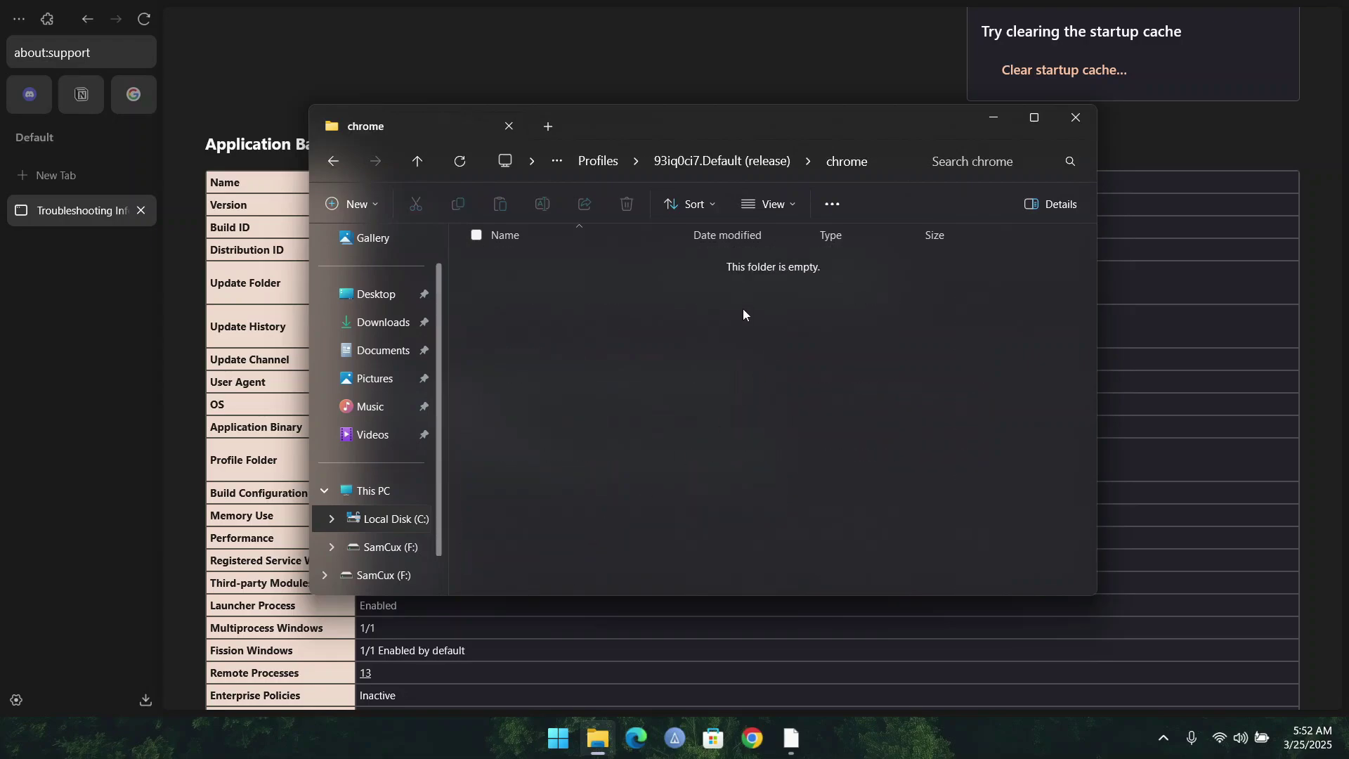
click(267, 253)
click(64, 173)
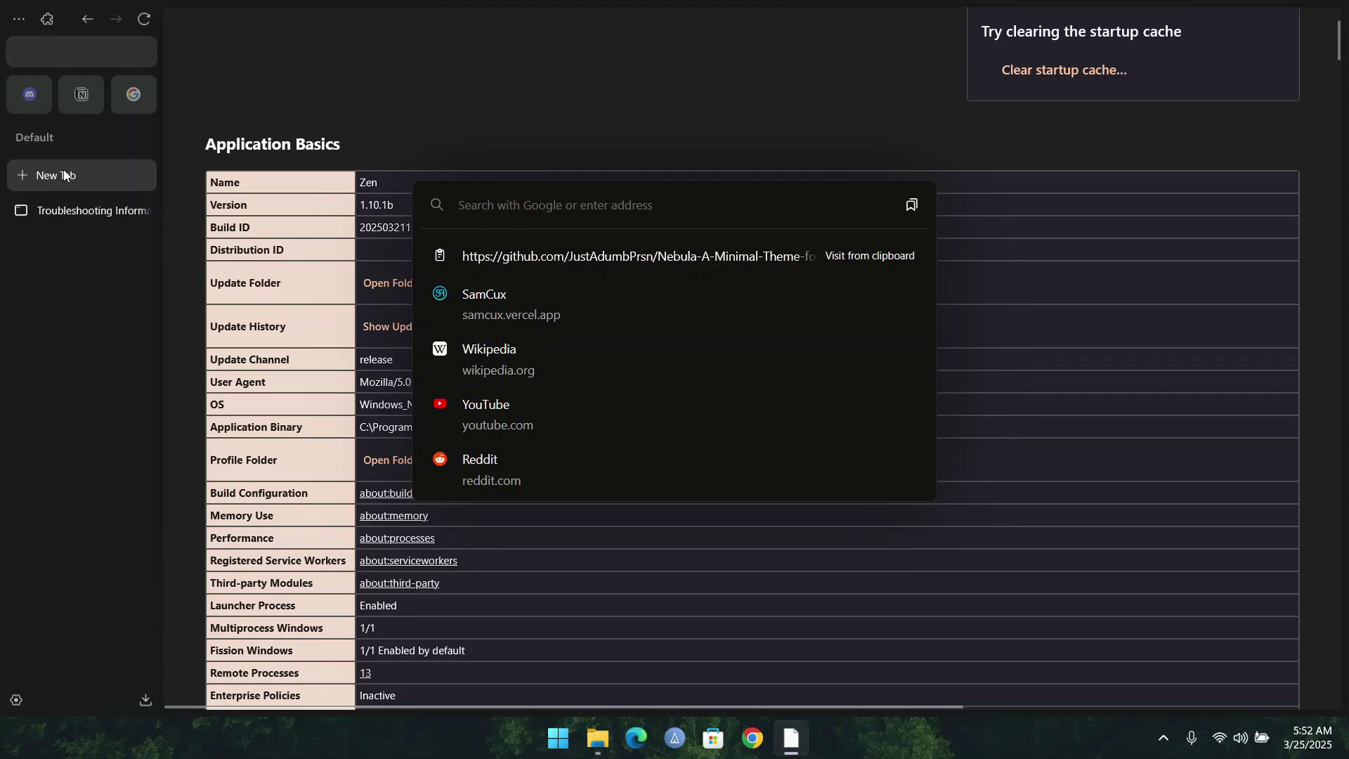
text(https://github.com/JustAdumbPrsn/Nebula-A-Minimal-Theme-for-Zen-Browser)
key(Return)
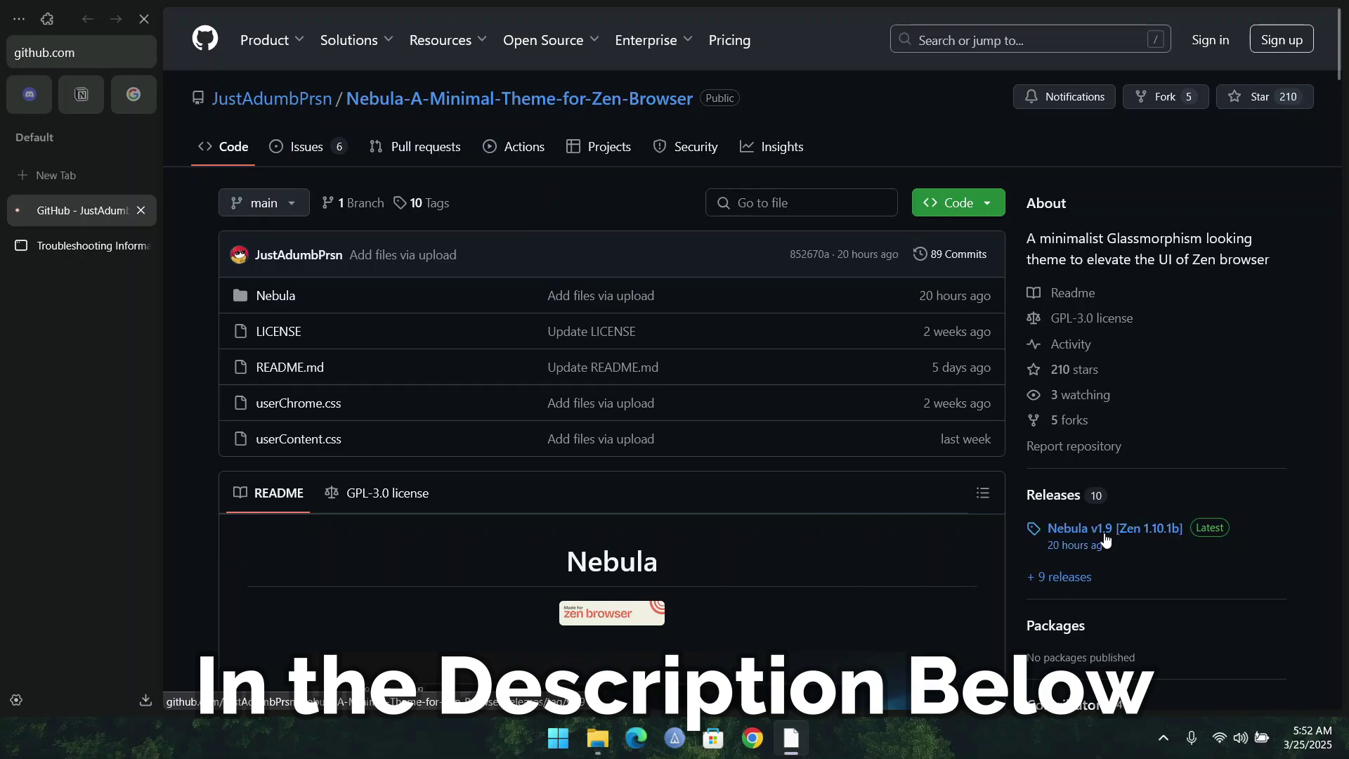
Open the latest Nebula v1.9 release page and download chrome.zip from its assets
click(1090, 534)
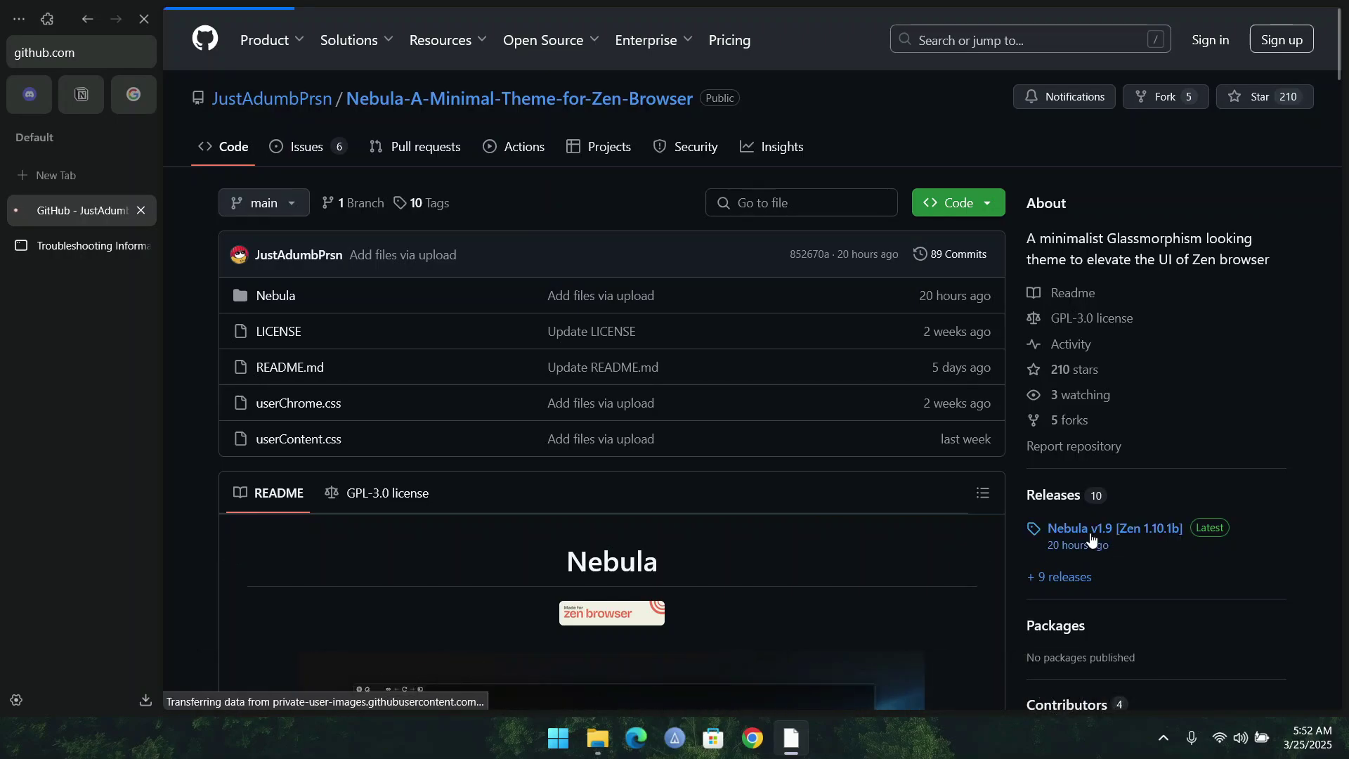
scroll(381, 487, down, 5)
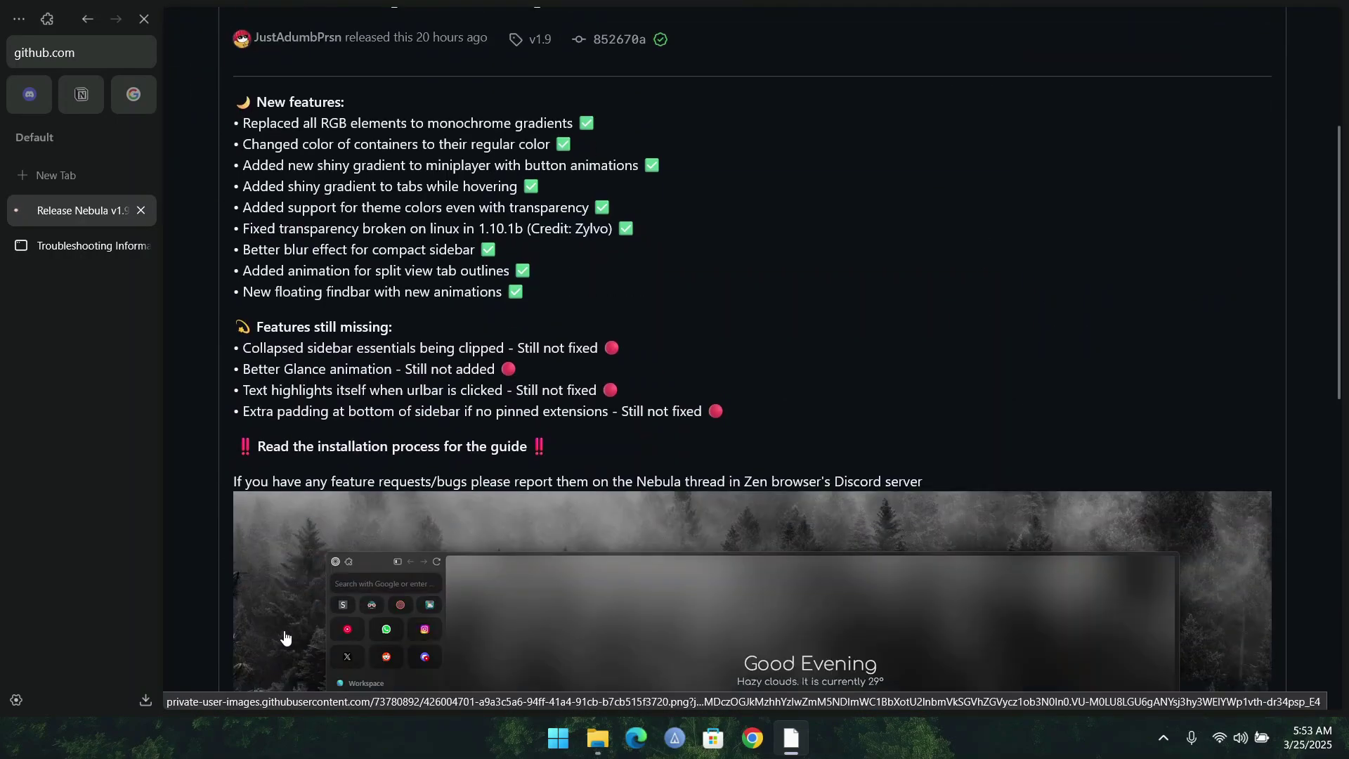
scroll(422, 429, down, 10)
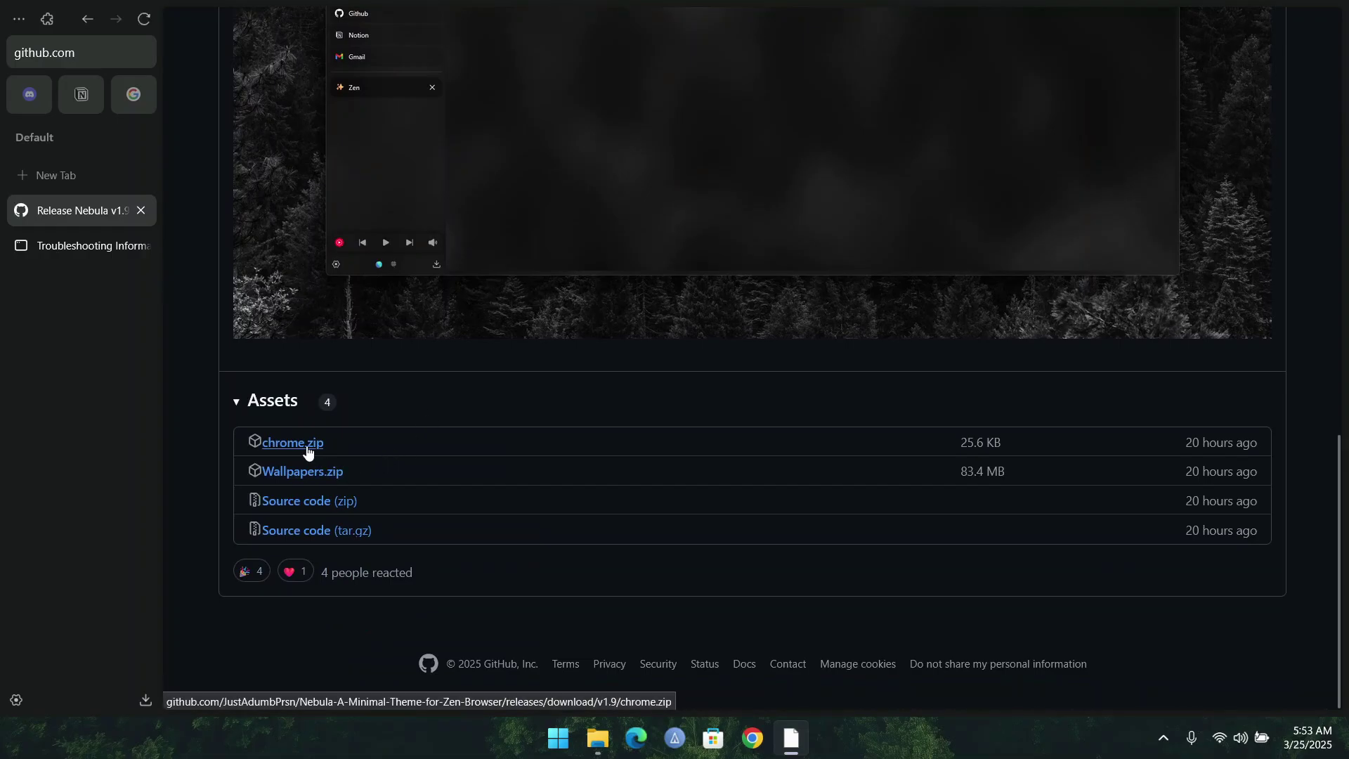
click(307, 450)
click(761, 466)
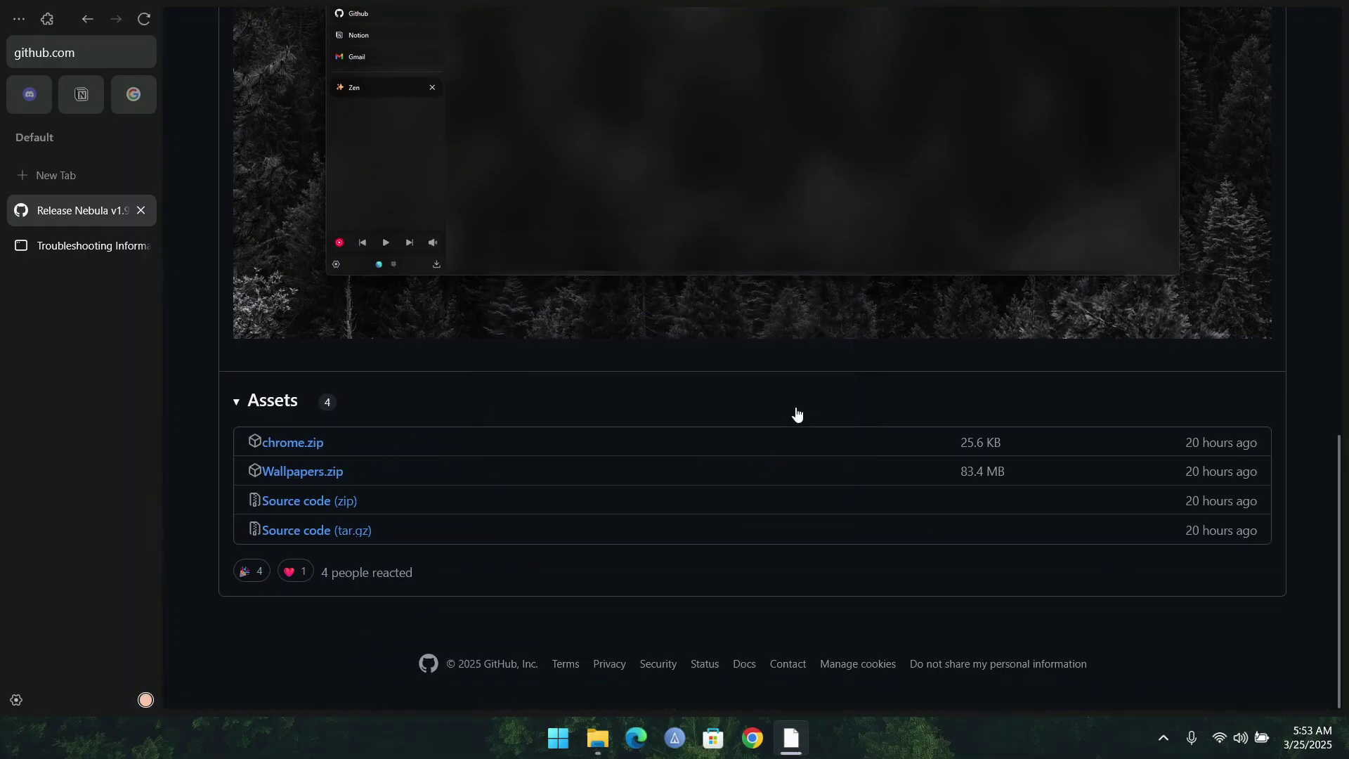
click(19, 19)
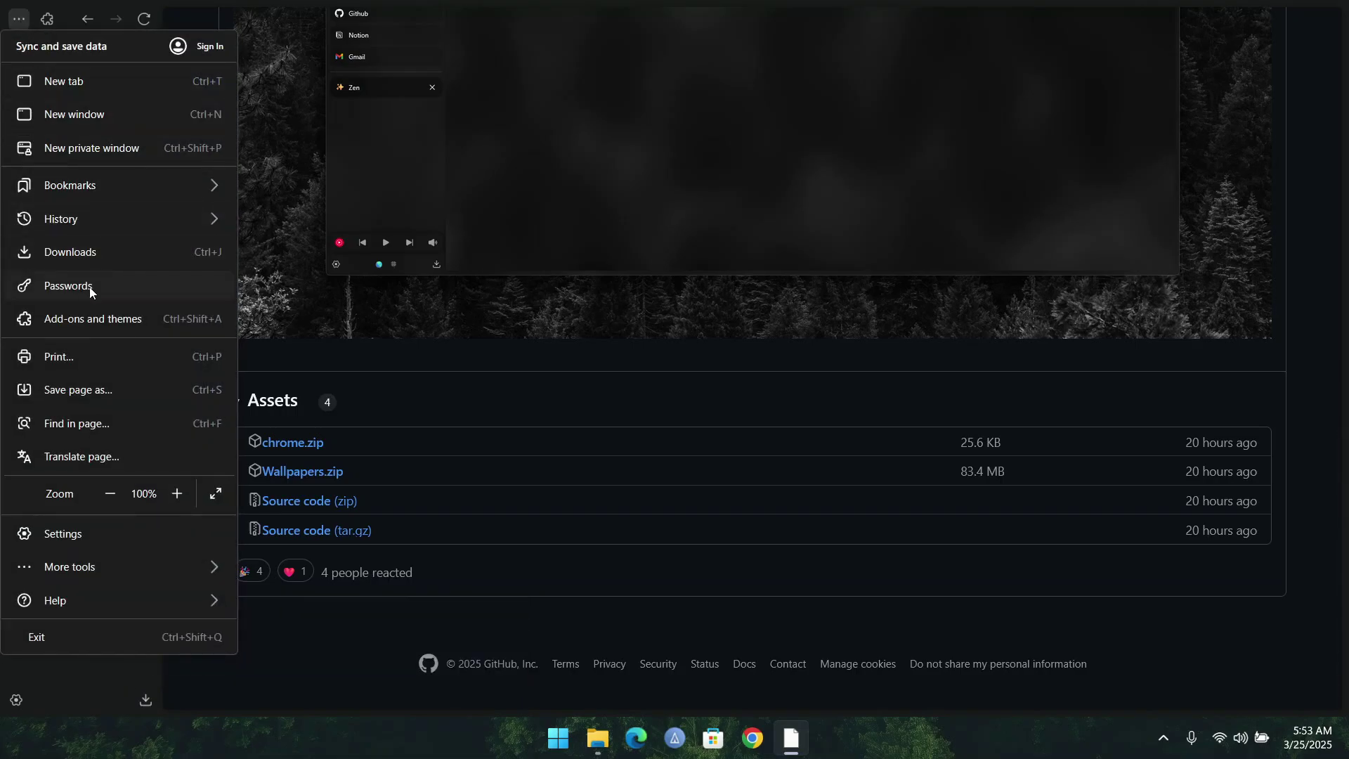
click(19, 19)
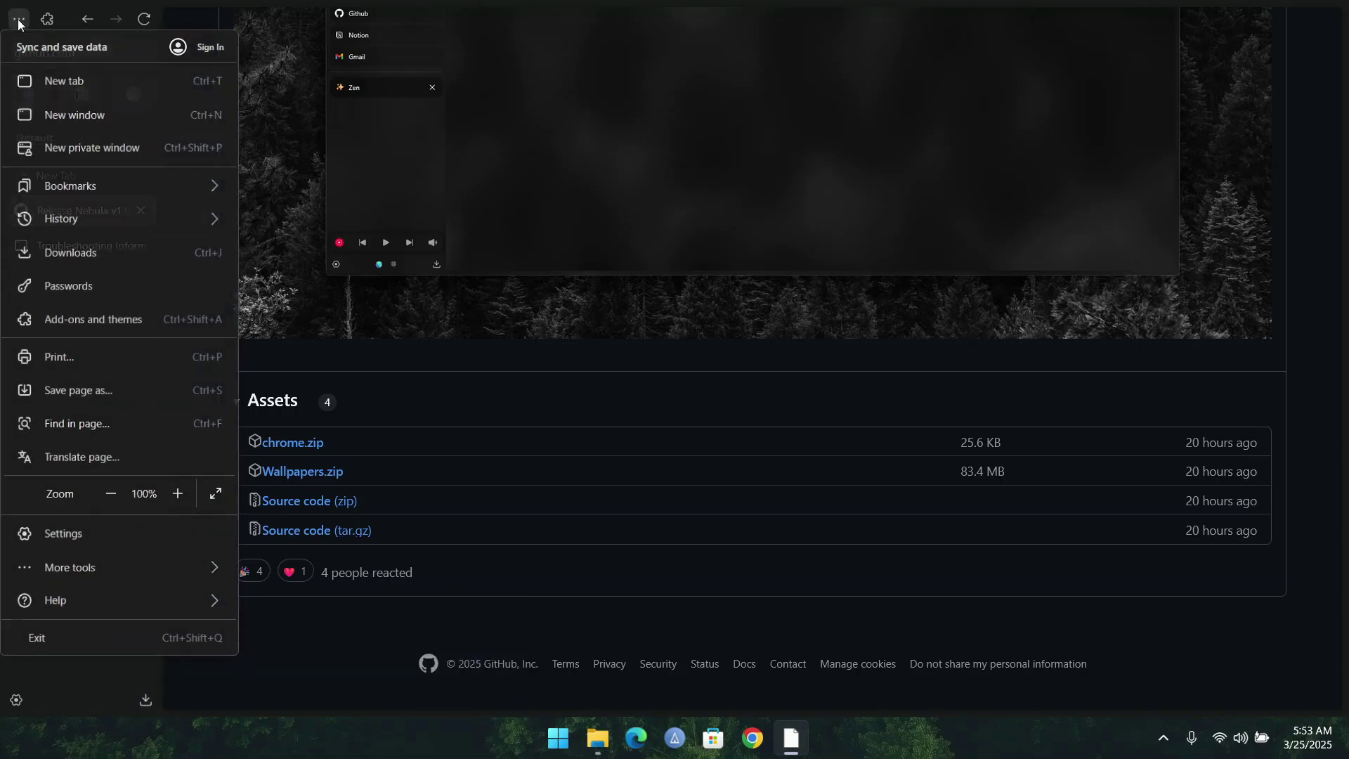
click(19, 21)
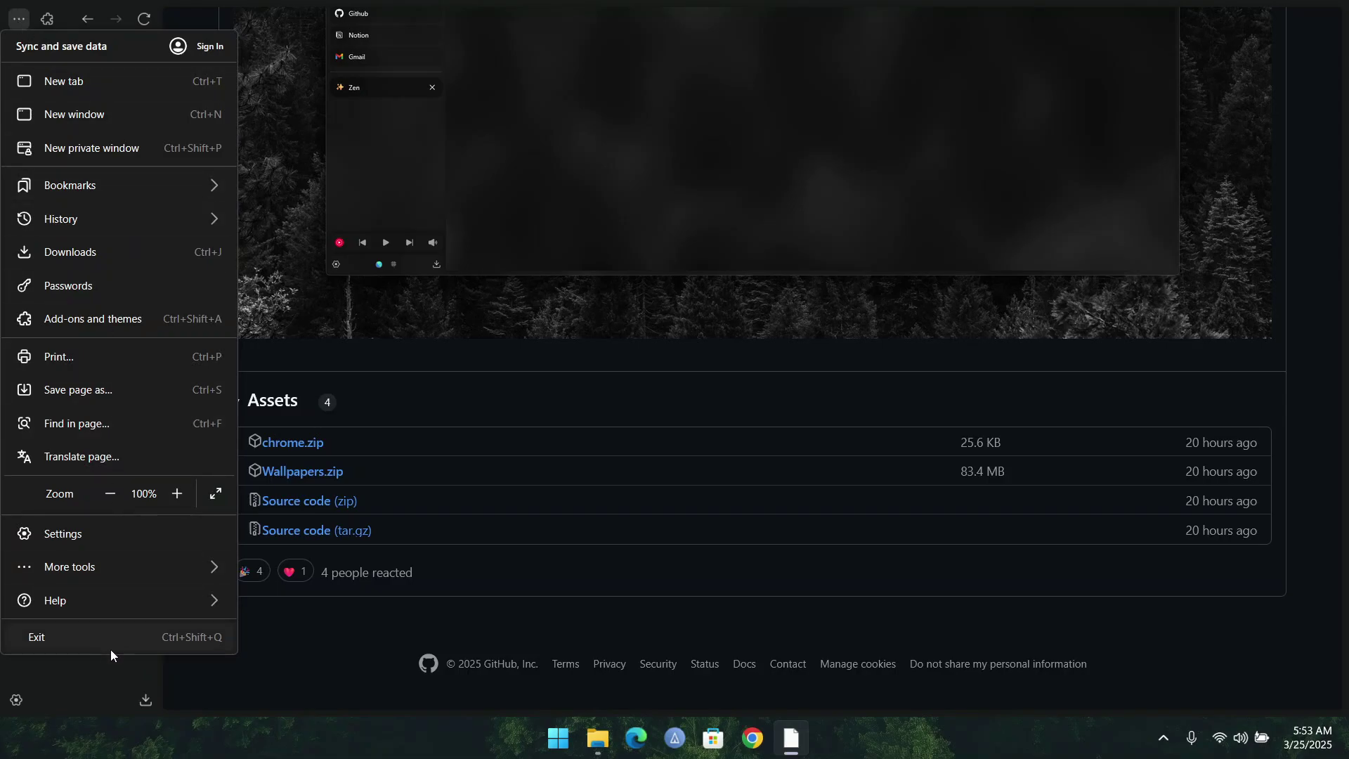
click(133, 604)
click(141, 177)
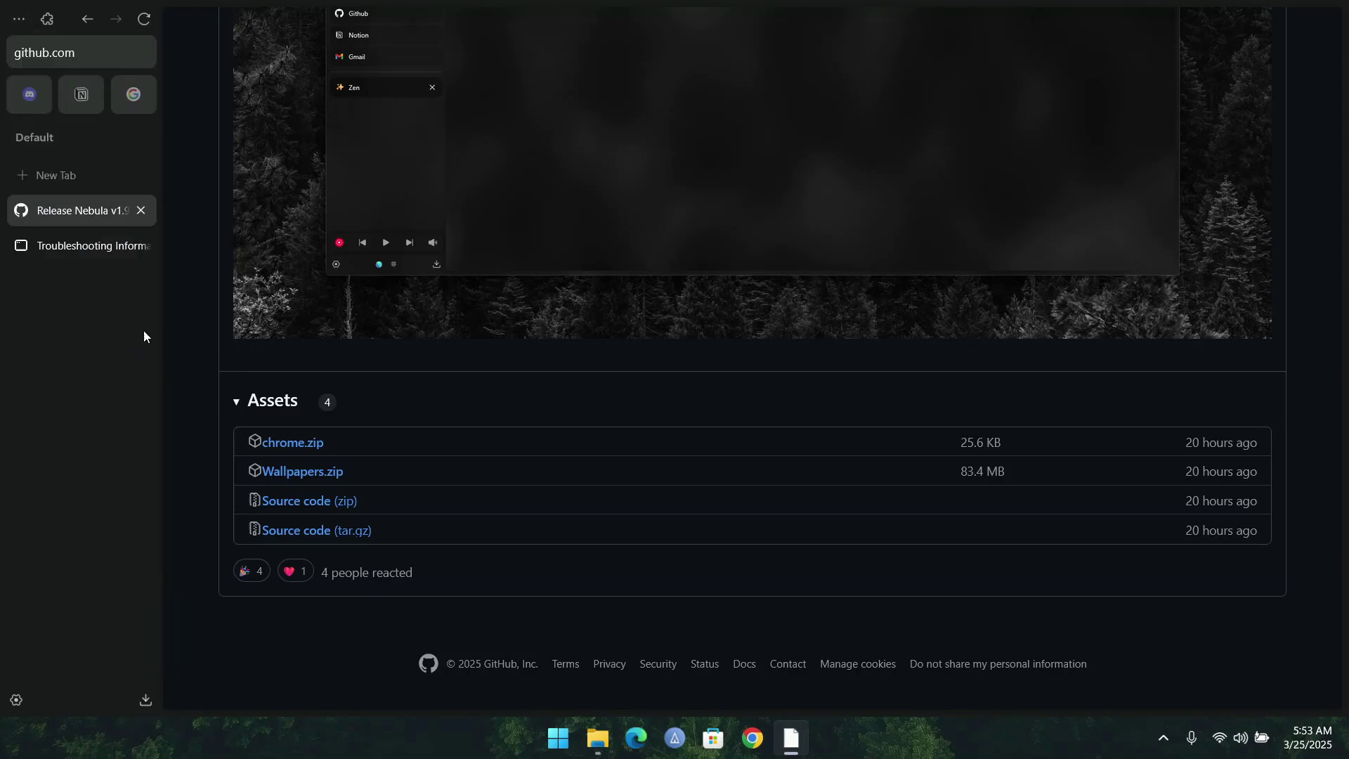
Open the downloaded chrome.zip archive from Zen's downloads and bring the Zen window back into view
click(153, 699)
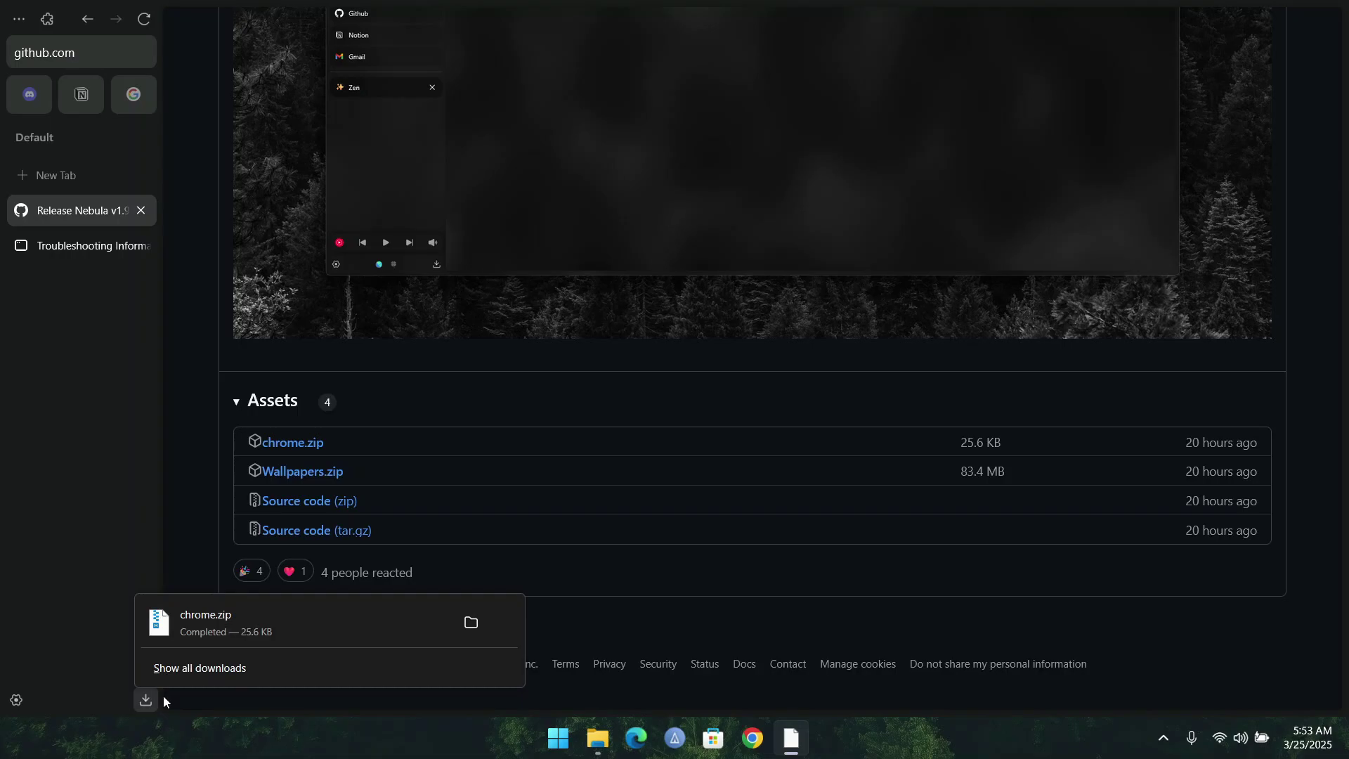
click(189, 621)
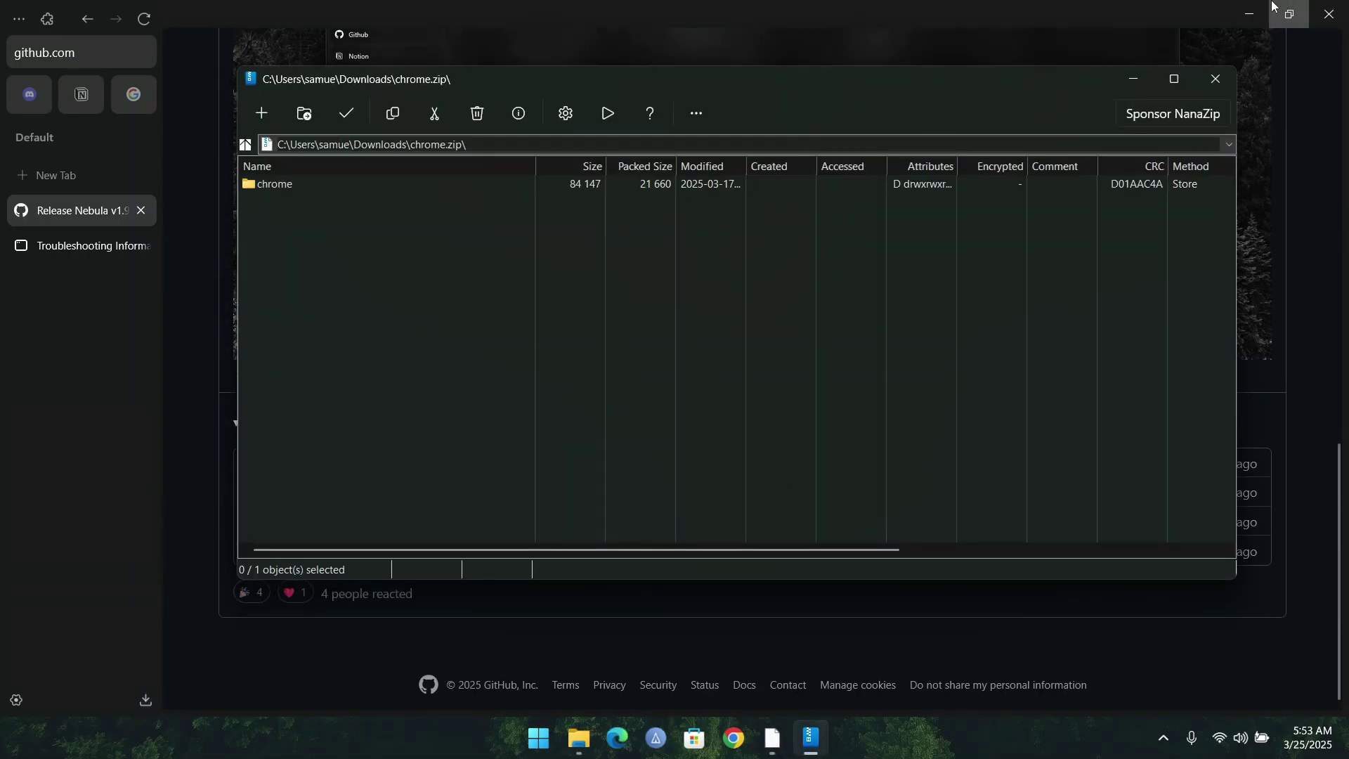
click(1273, 9)
click(765, 743)
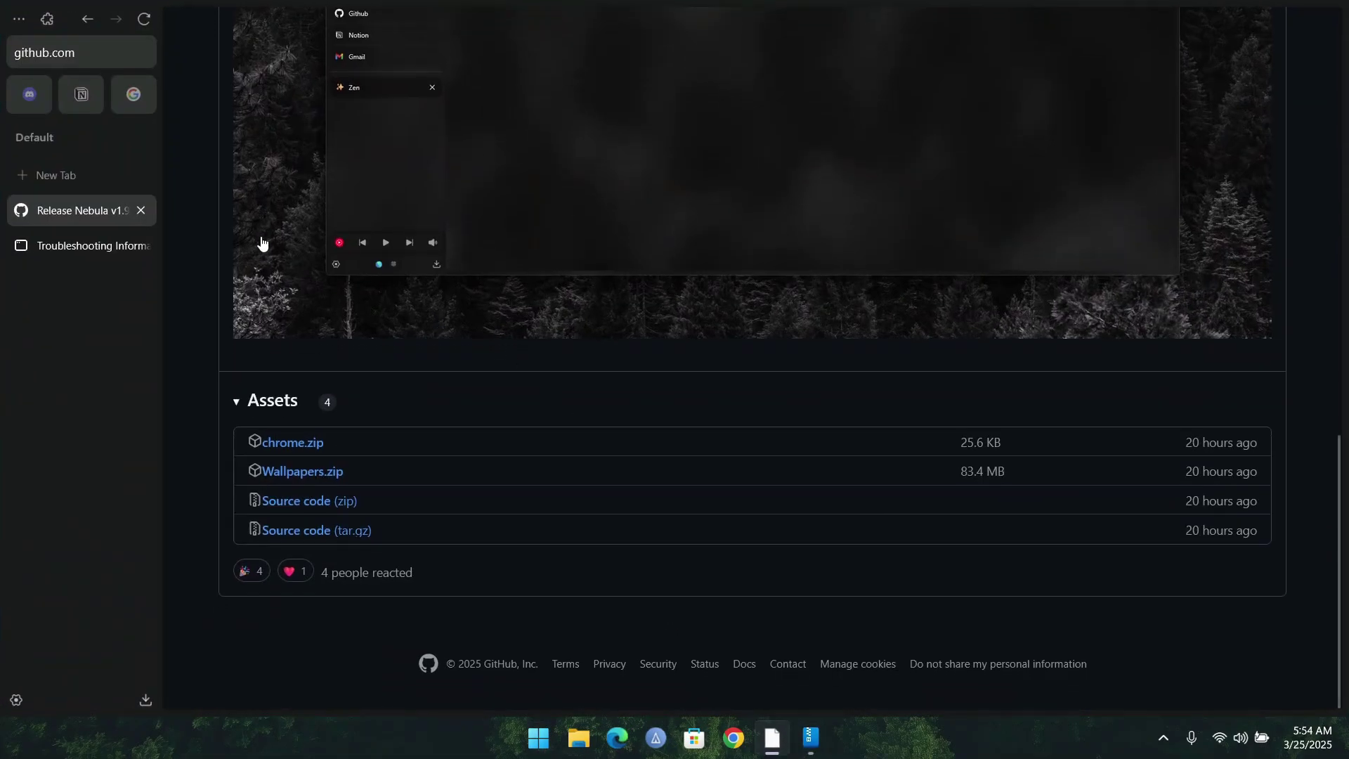
Open the profile folder from the Troubleshooting Information page and enter its chrome folder
click(104, 256)
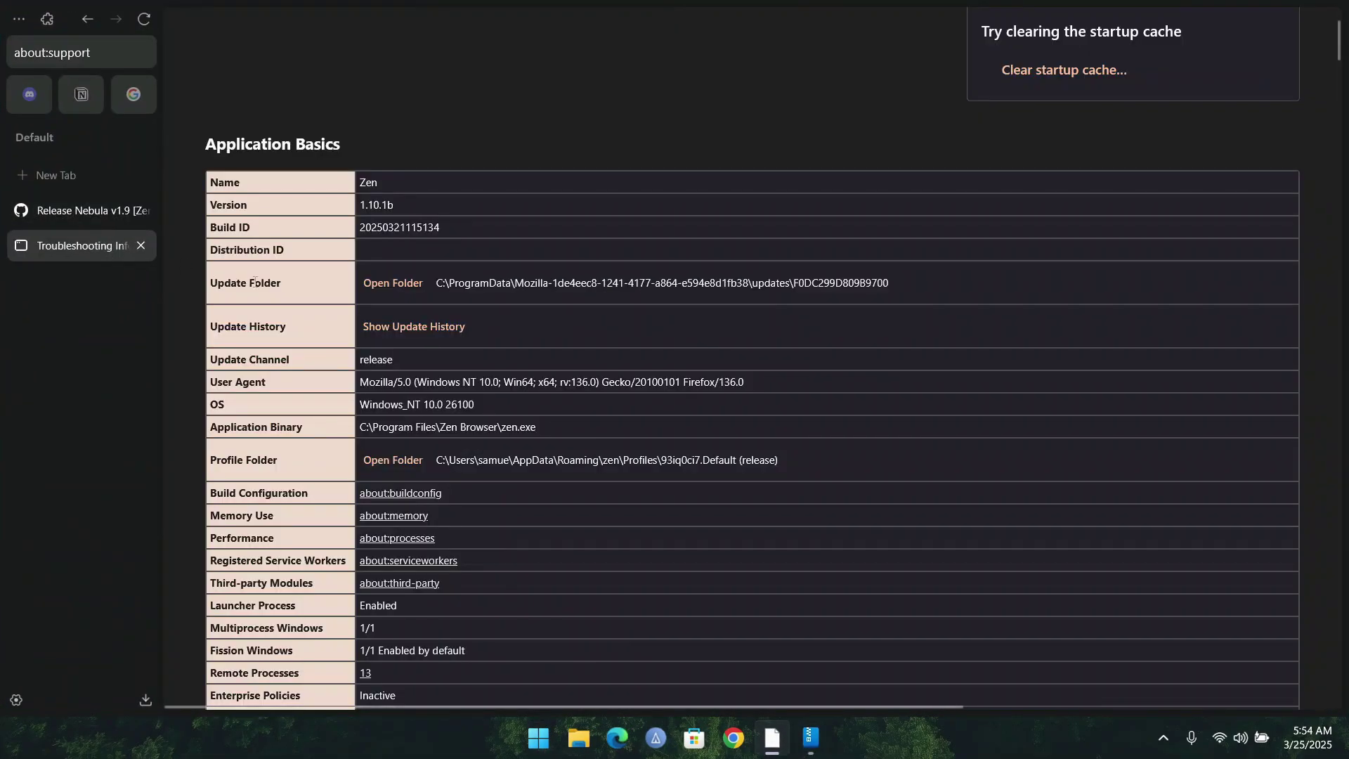
click(393, 461)
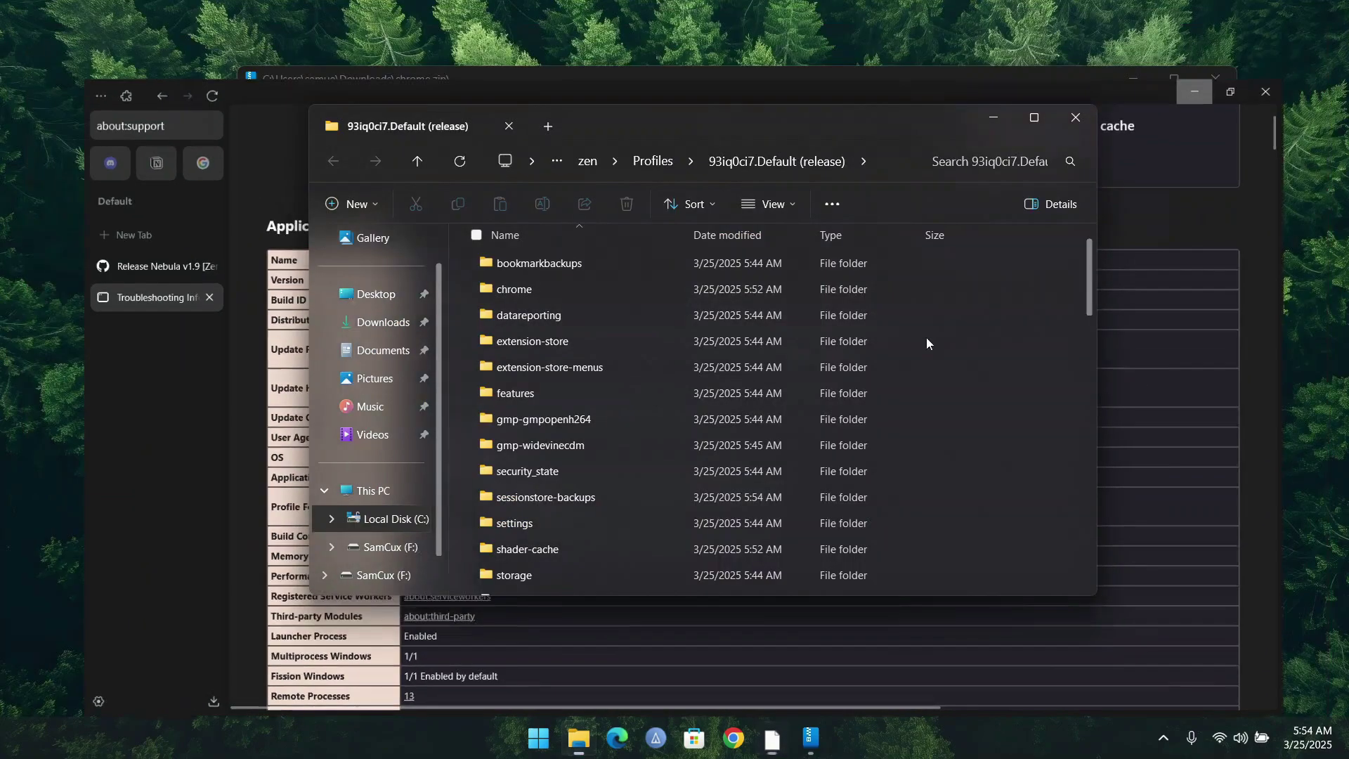
double_click(555, 290)
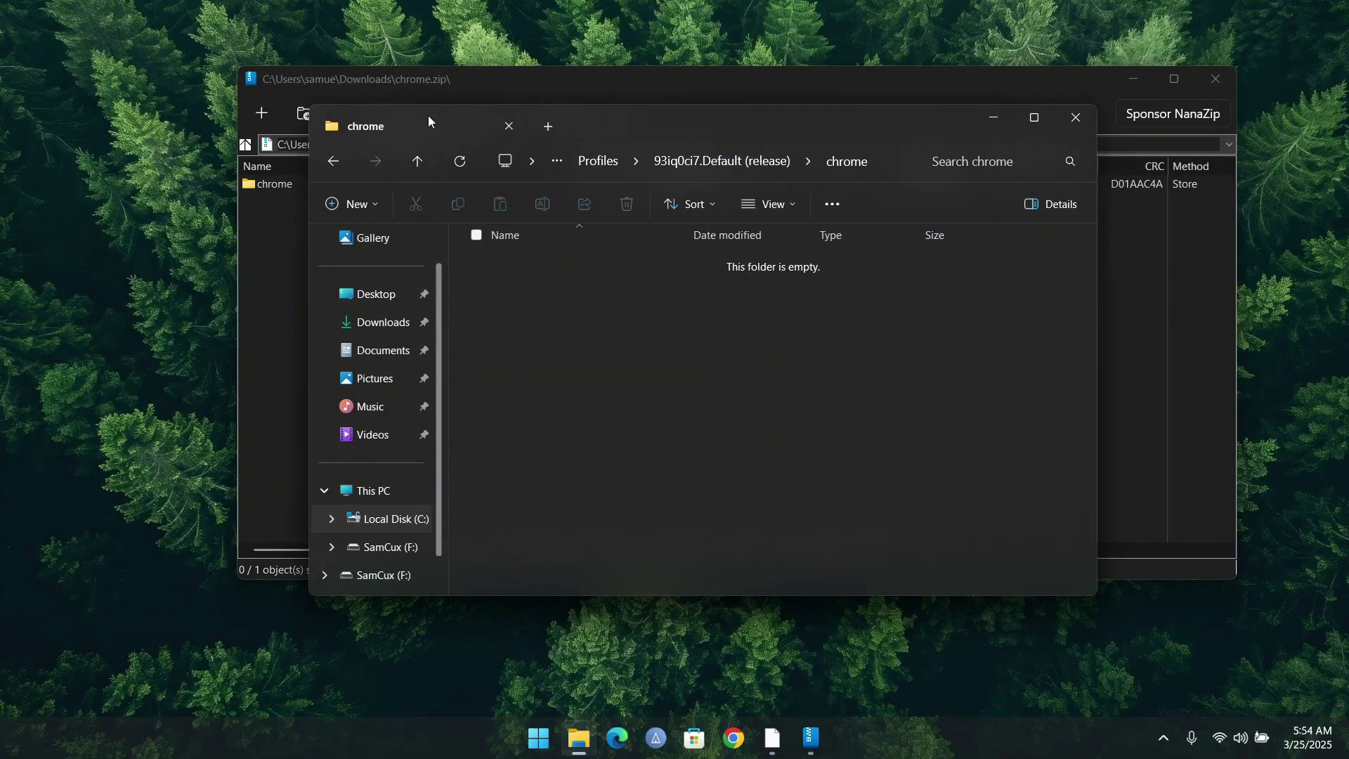
Copy the Nebula folder and userChrome.css from the archive's chrome folder into the profile's chrome folder
drag(429, 121, 627, 105)
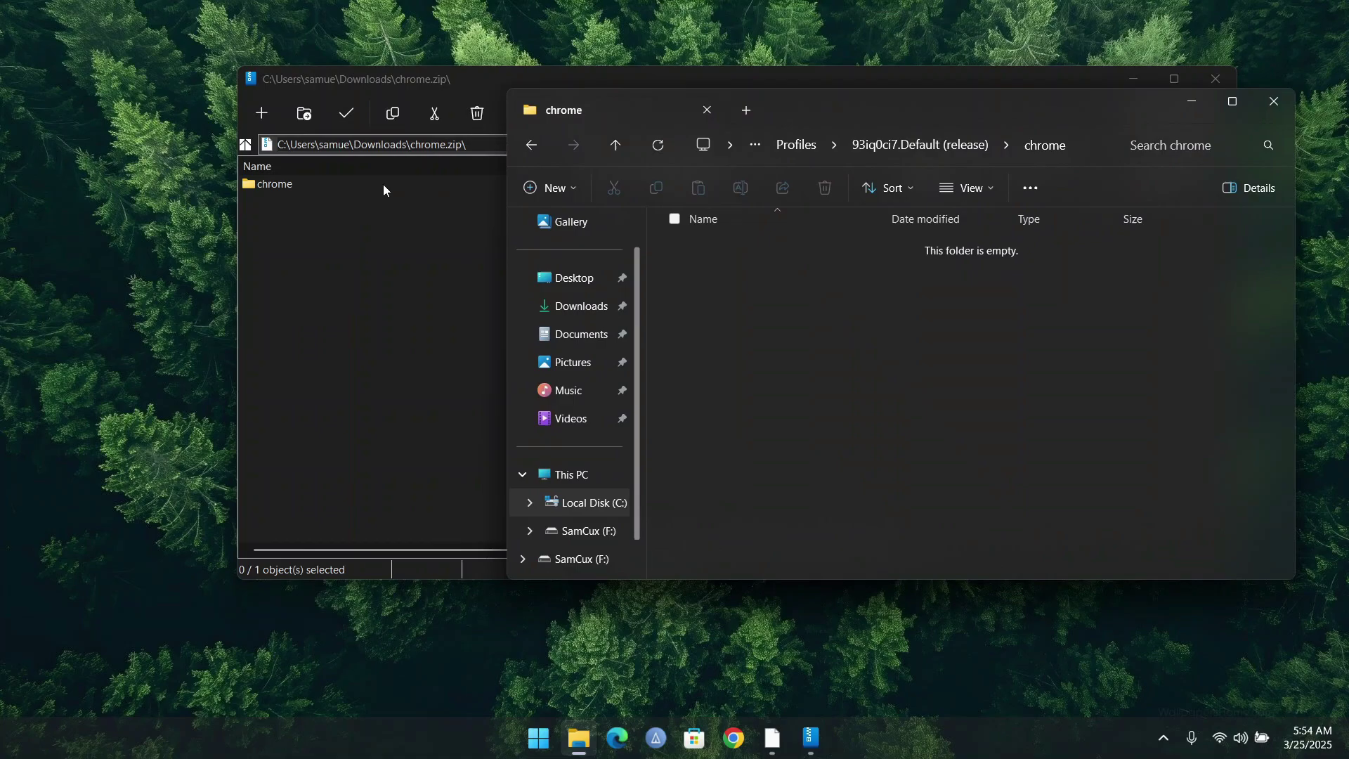
double_click(291, 187)
drag(478, 81, 353, 320)
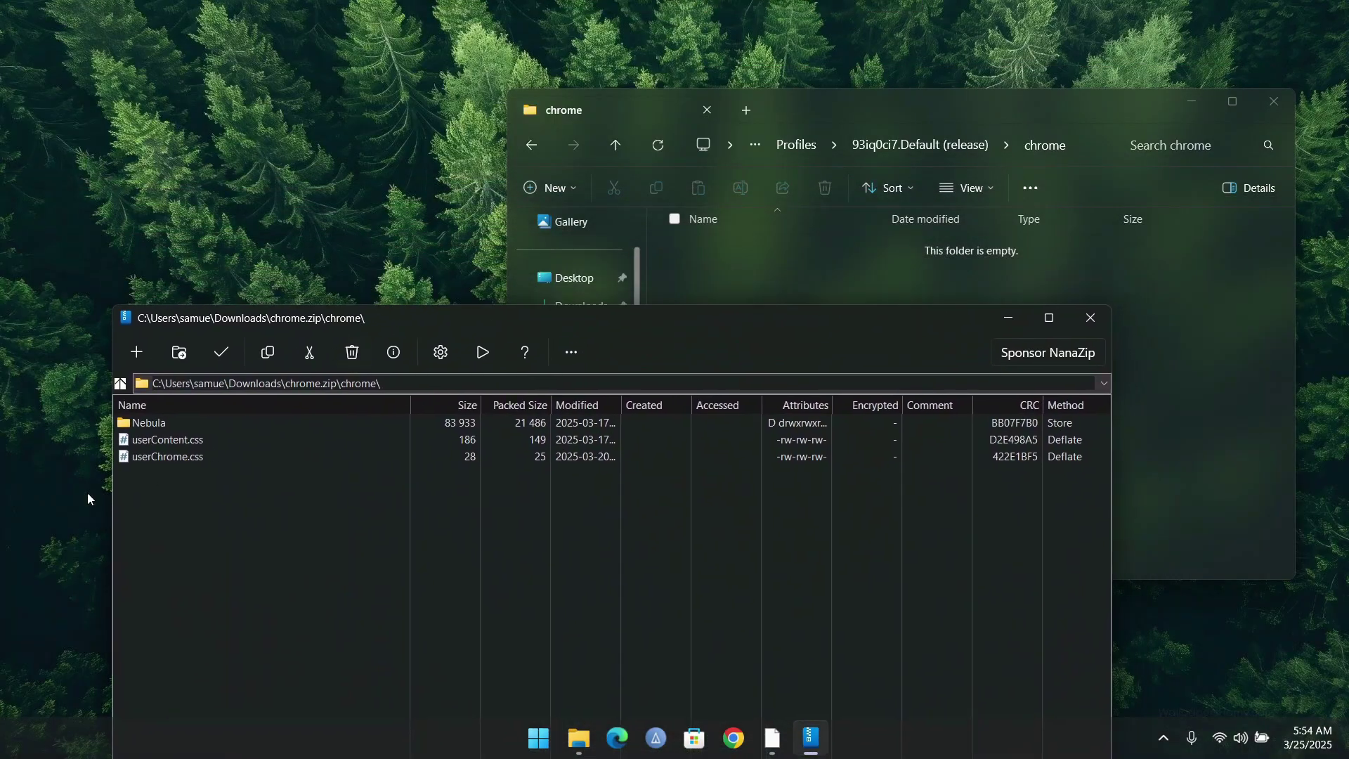
click(175, 425)
ctrl+click(168, 457)
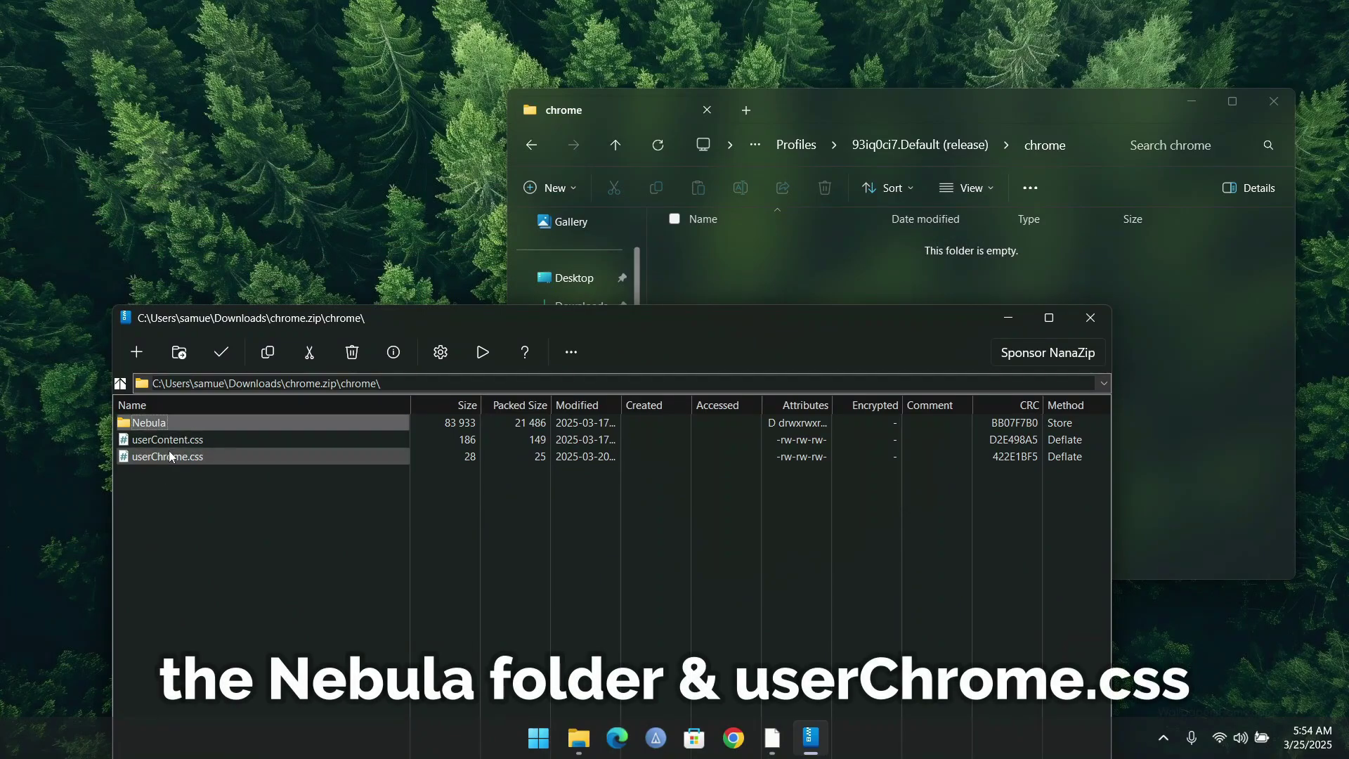
drag(174, 455, 739, 391)
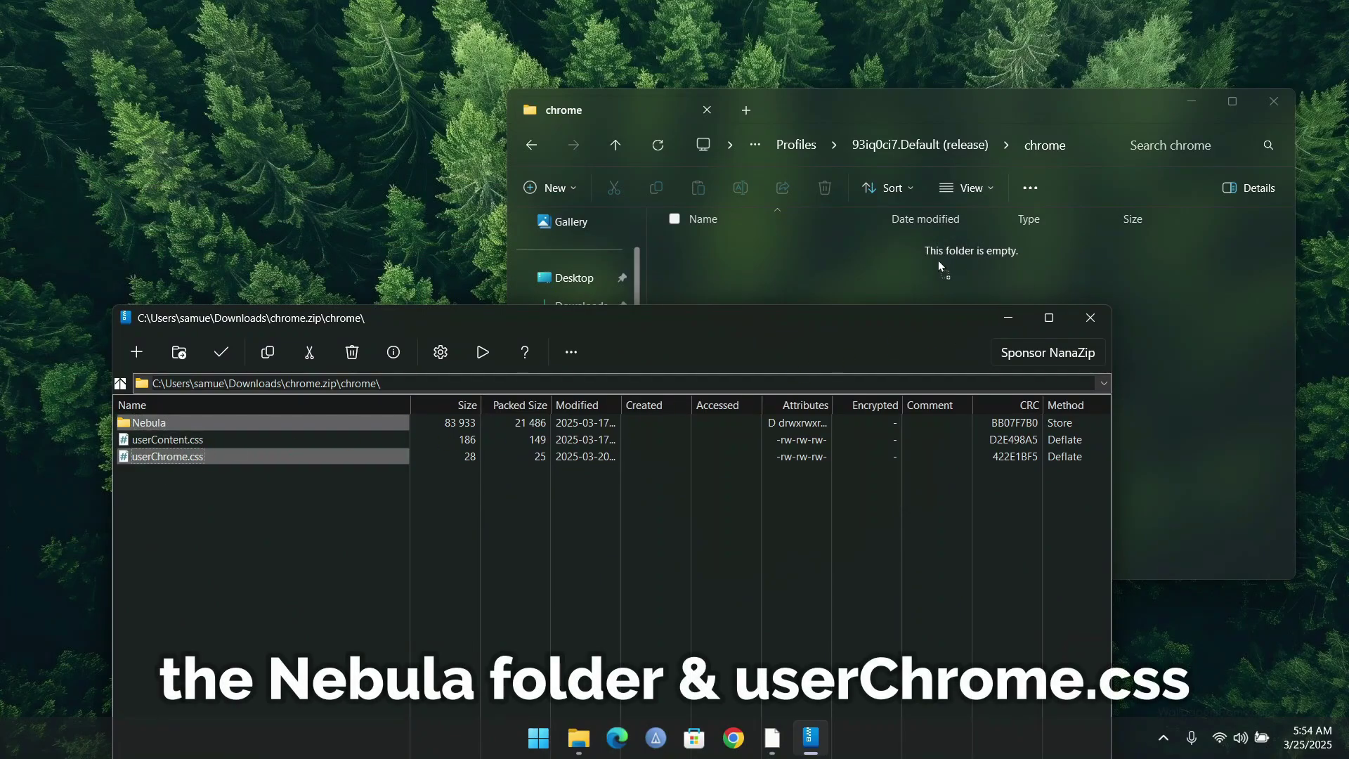
drag(938, 260, 922, 267)
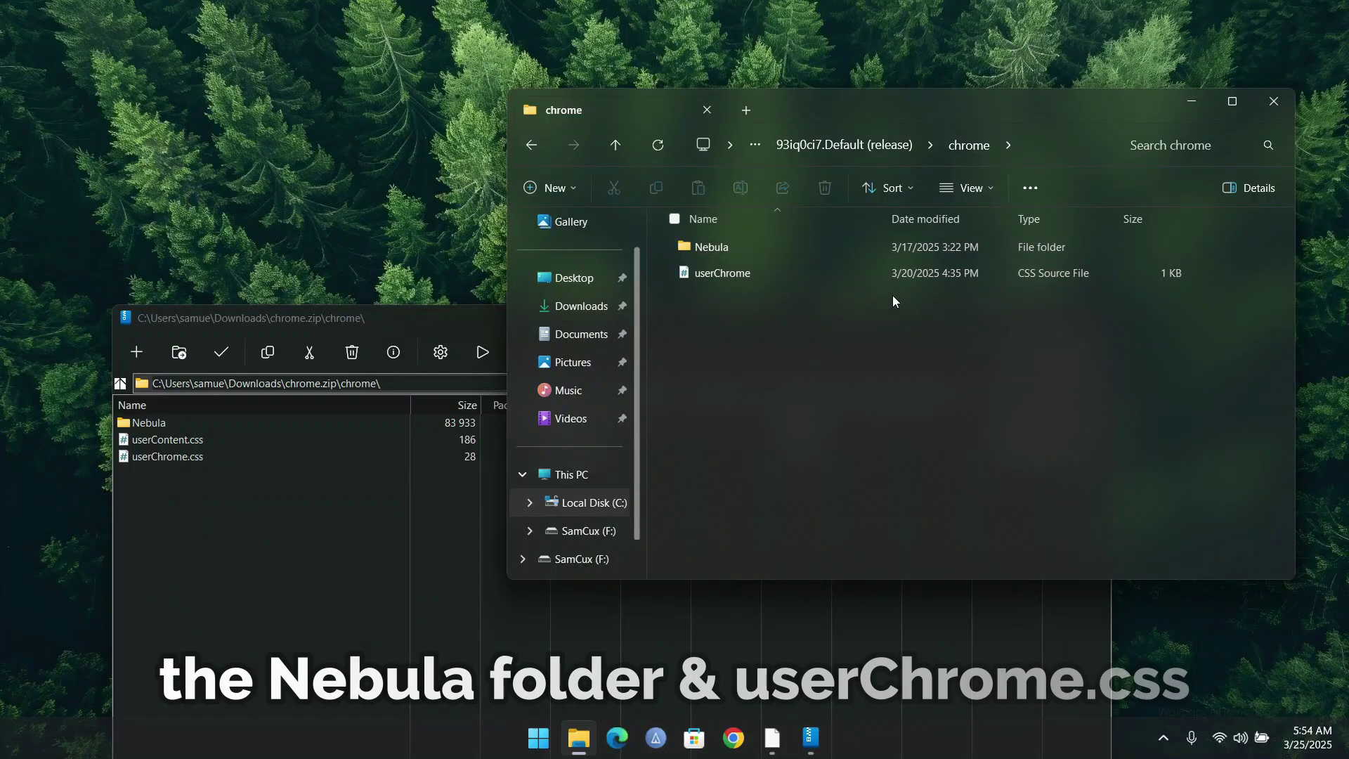
Close the archive viewer, the chrome folder window and Zen
click(930, 700)
click(1090, 317)
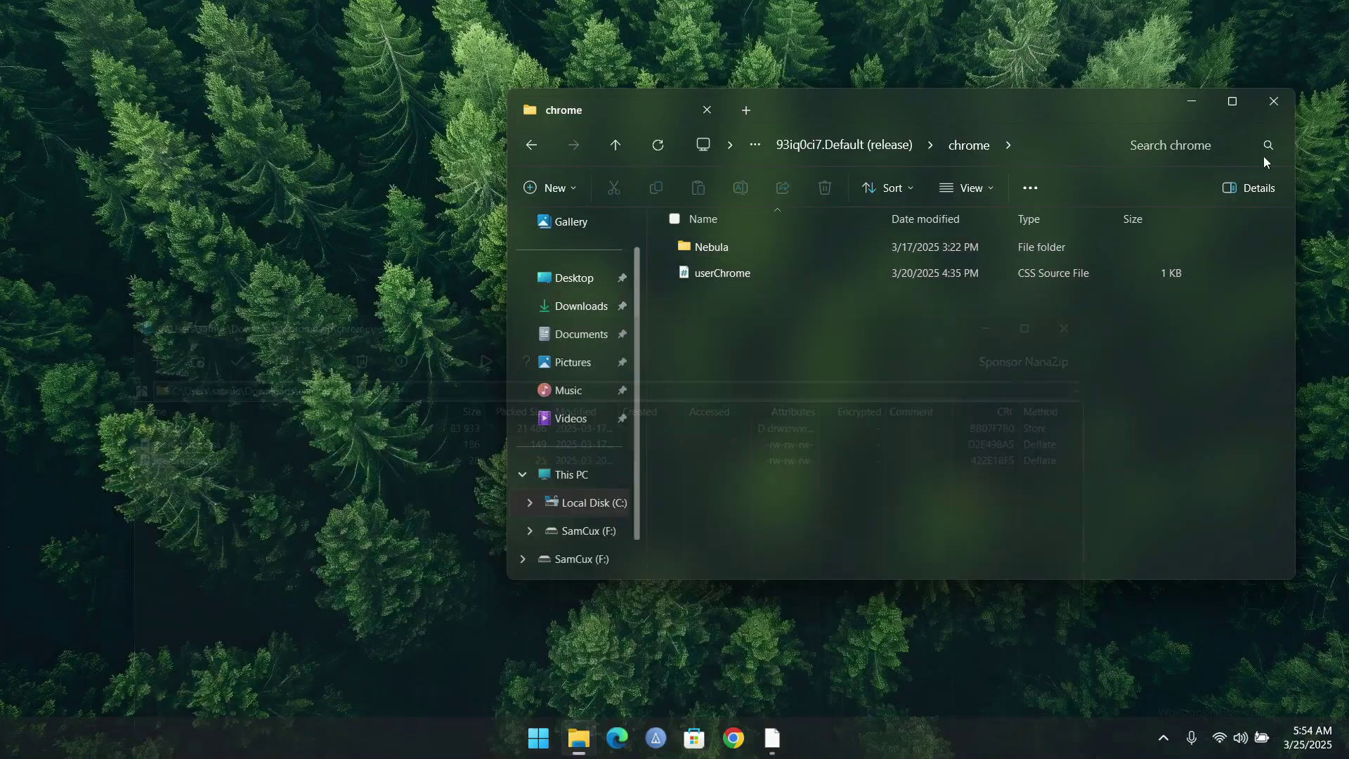
click(1274, 101)
click(792, 738)
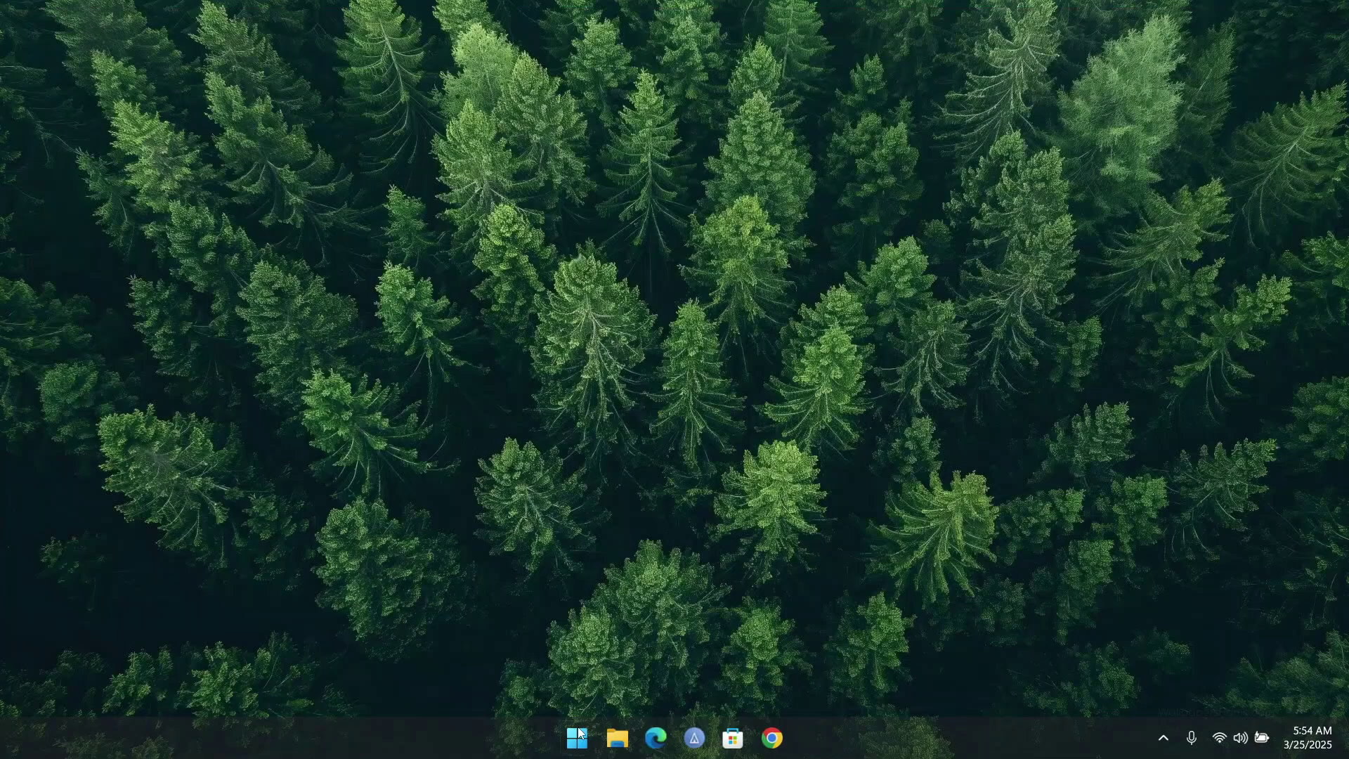
Relaunch Zen, decline making it the primary browser, and maximize its window
click(579, 732)
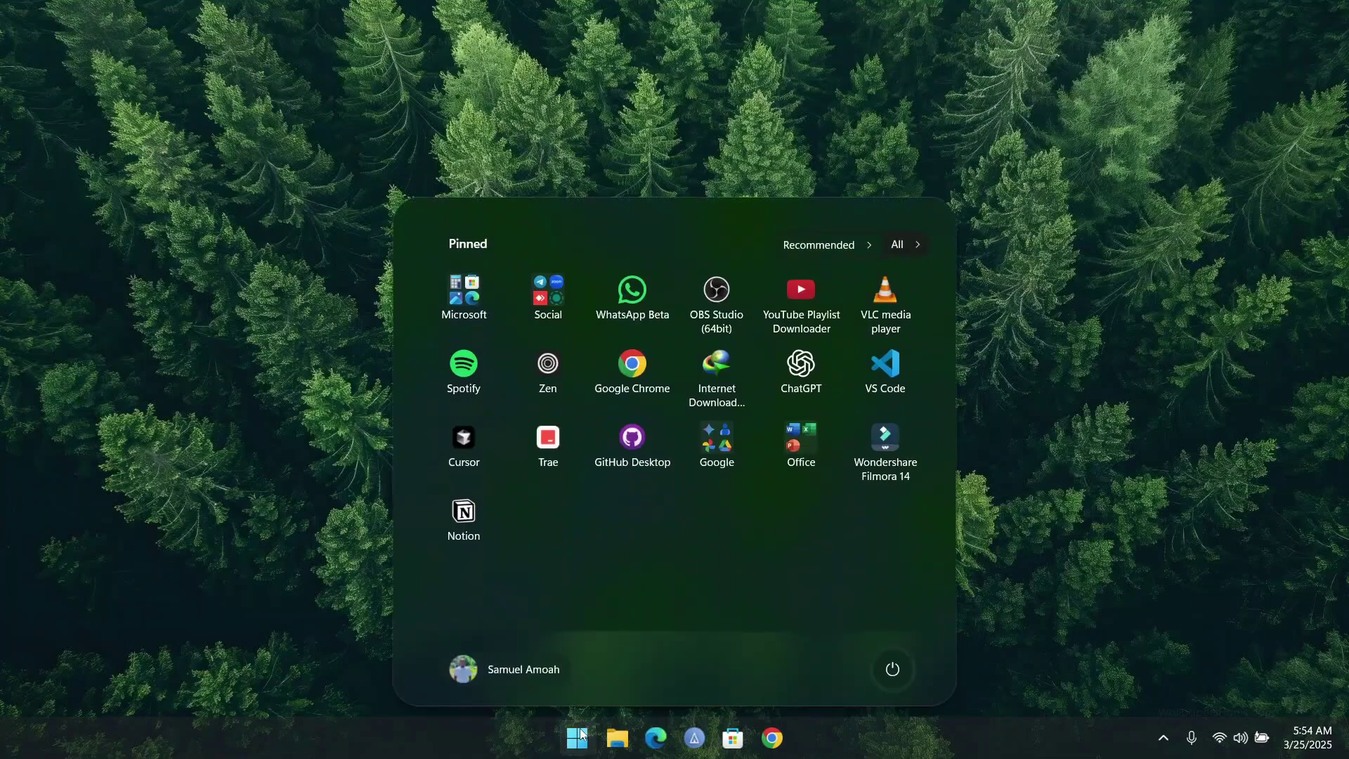
click(558, 382)
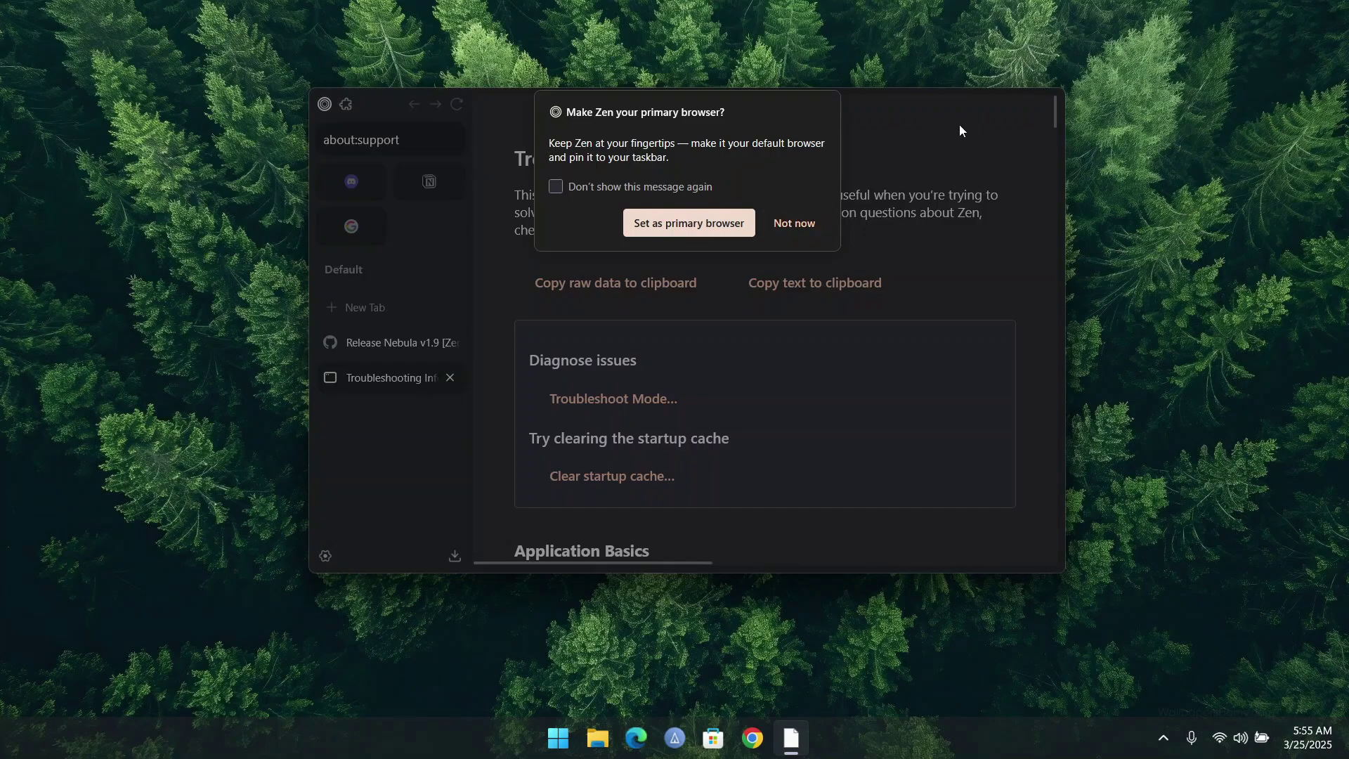
click(810, 233)
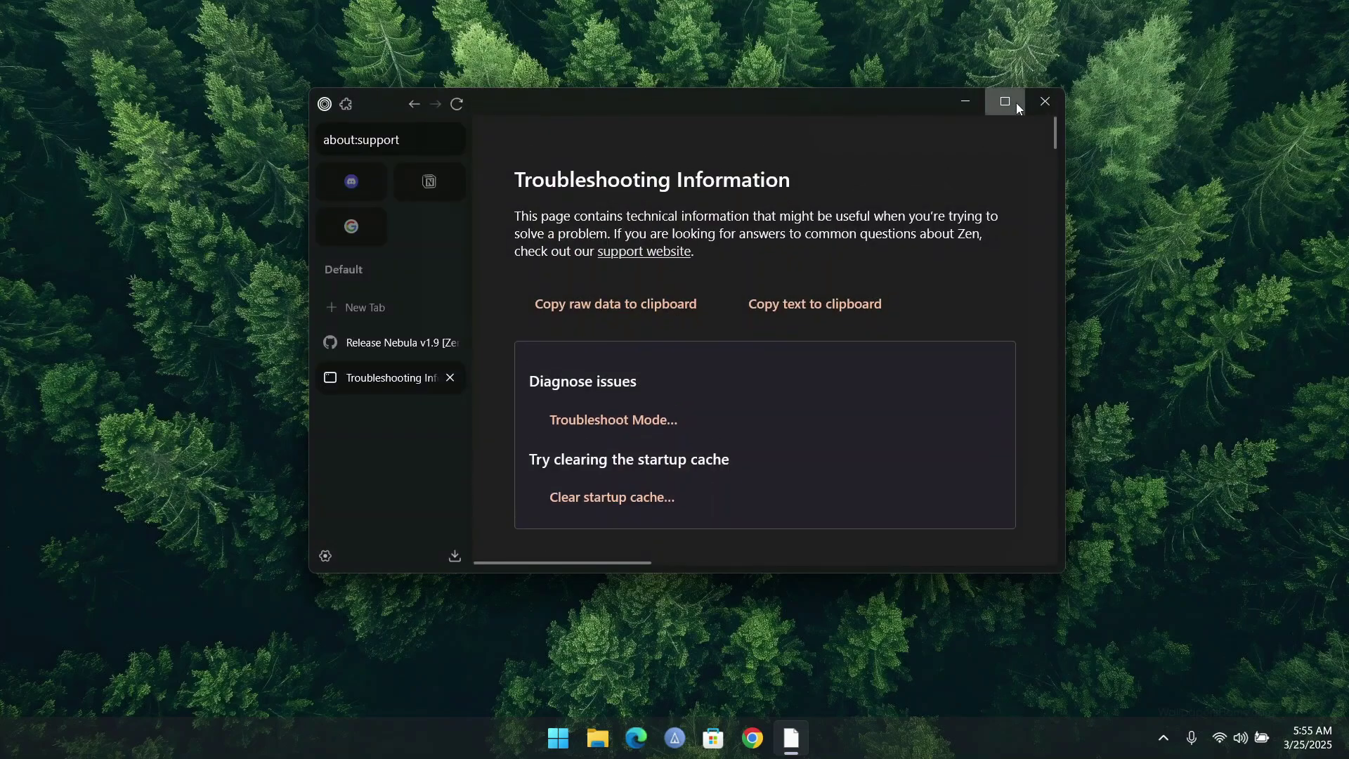
click(1016, 103)
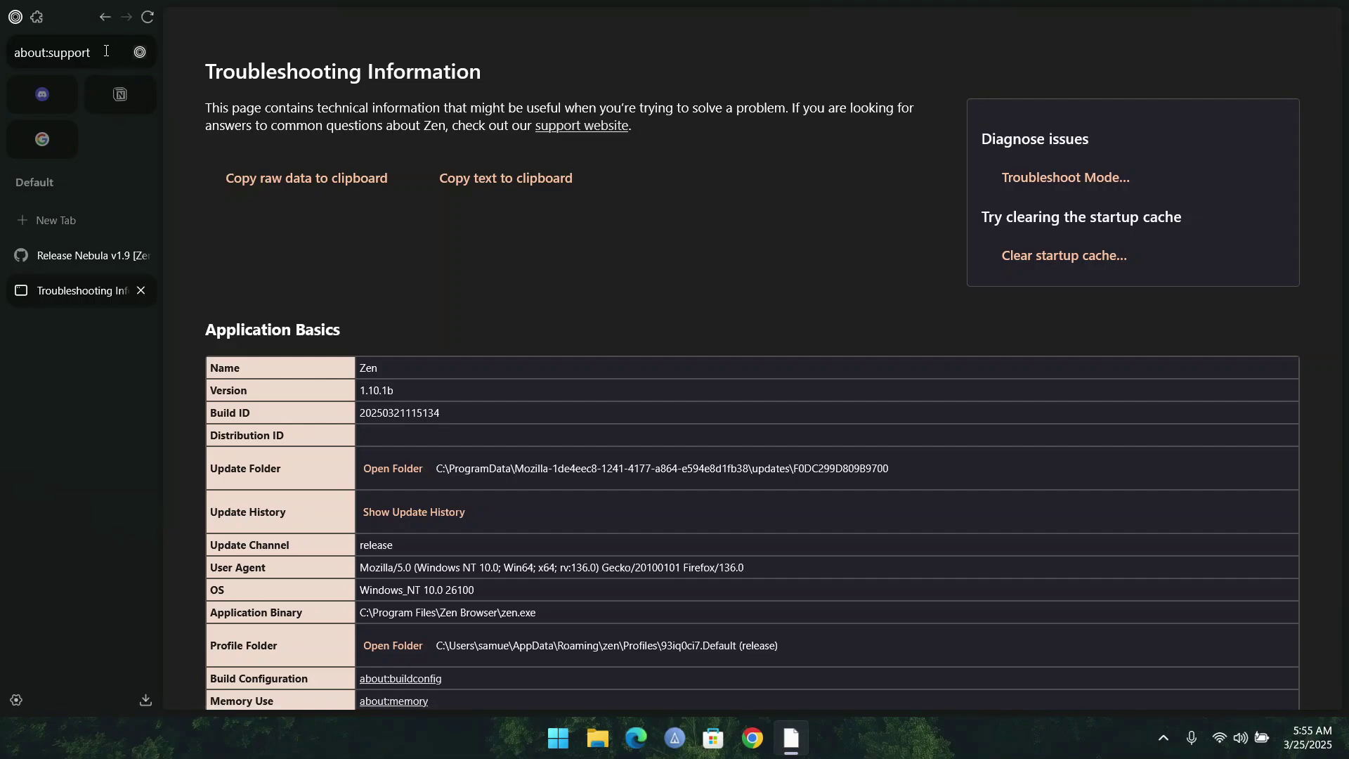
Load about:config in the current tab and accept the risk to reach the advanced preferences
click(116, 61)
text(about:config)
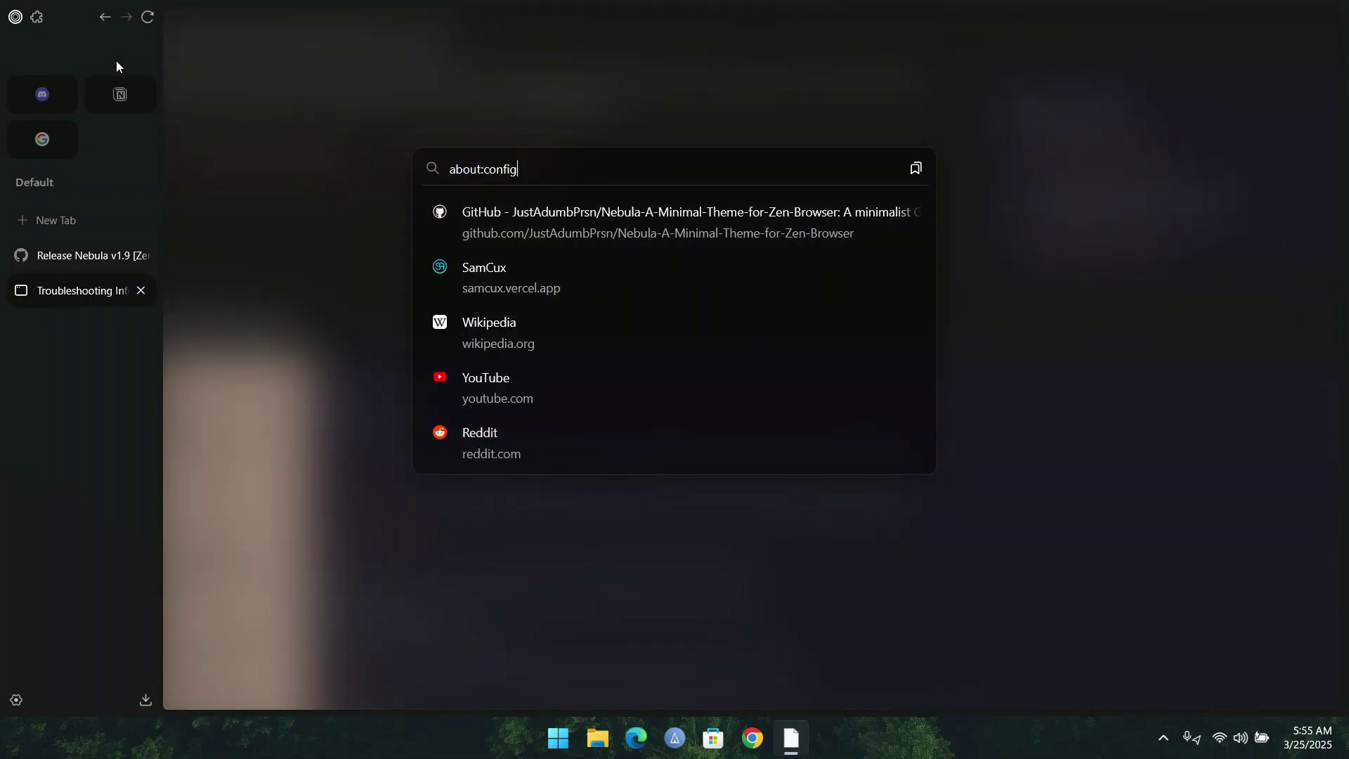
key(Return)
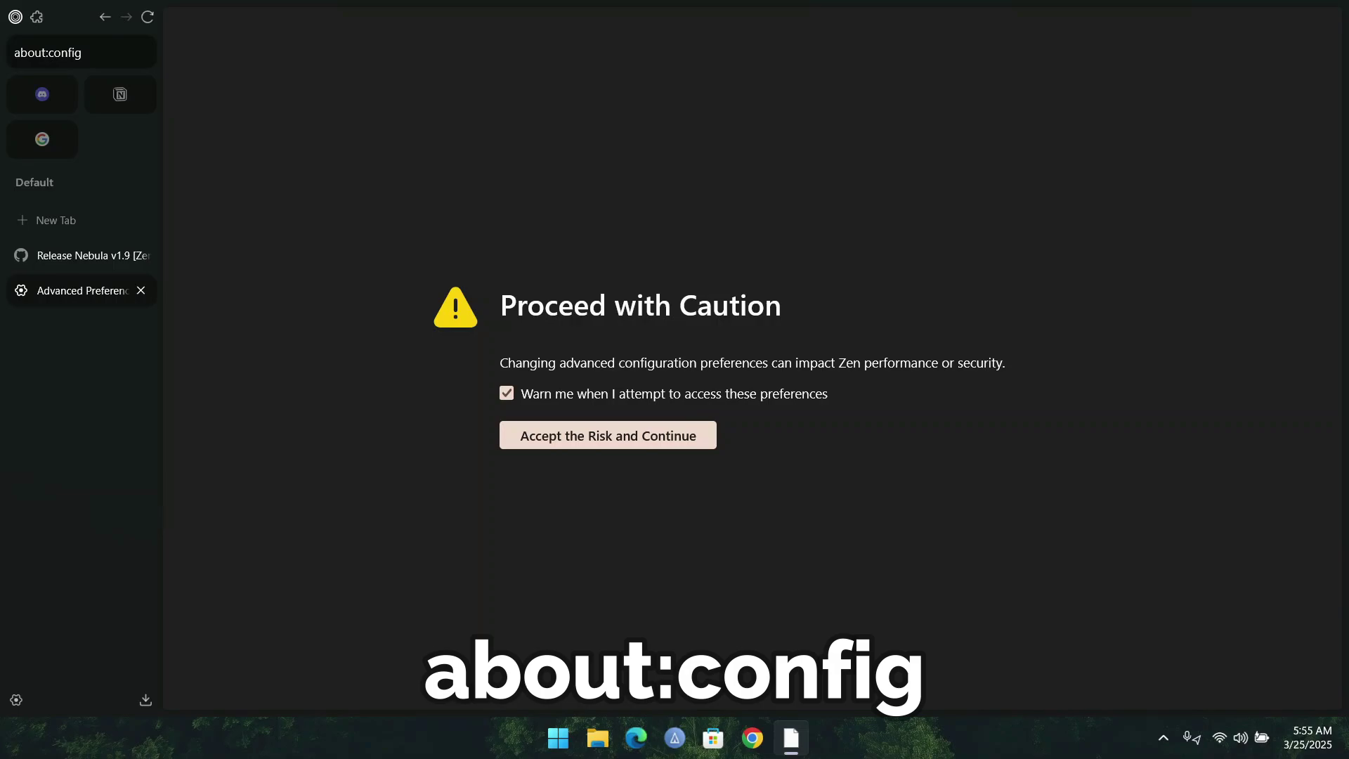
click(644, 442)
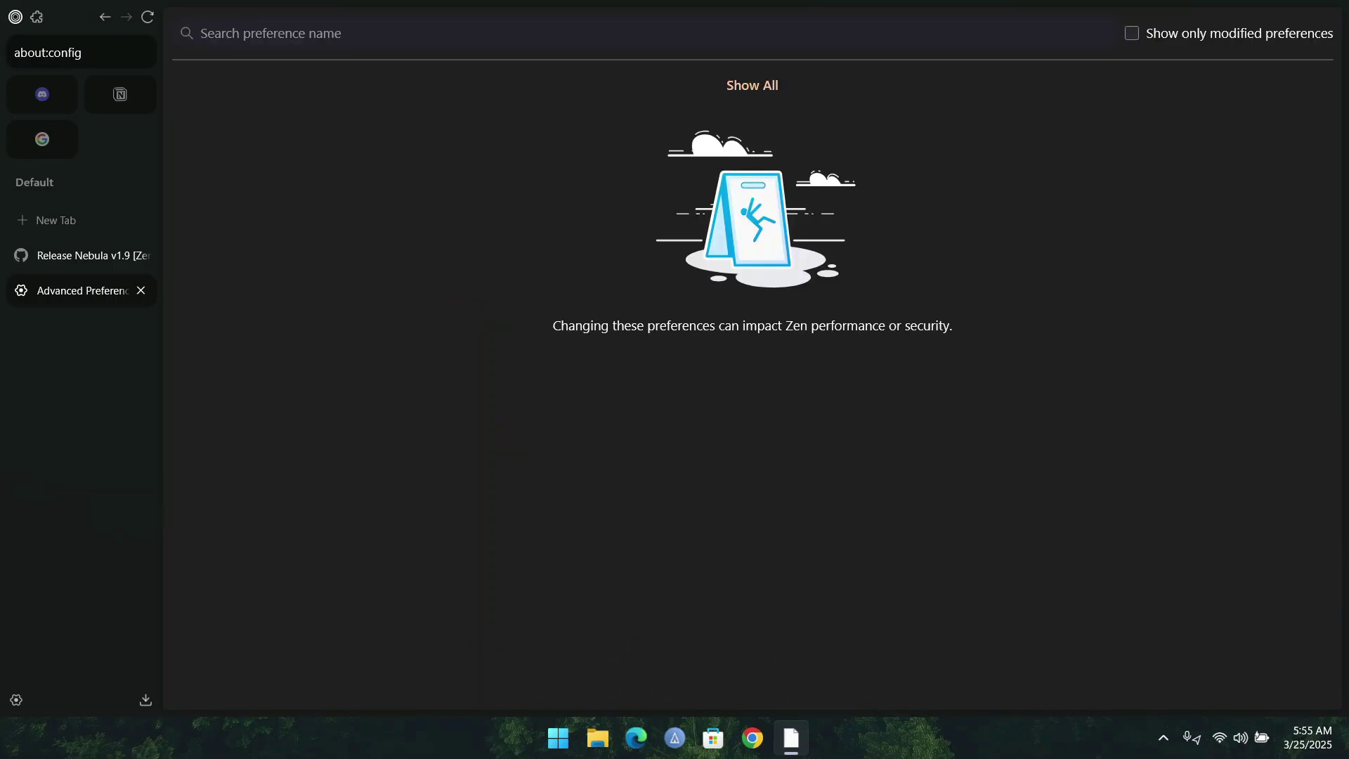
Find the preference browser.tabs.allow_transparent_browser and set it to true
text(about:config)
key(ctrl+a)
text(browser.tabs.allow_transparent_browser)
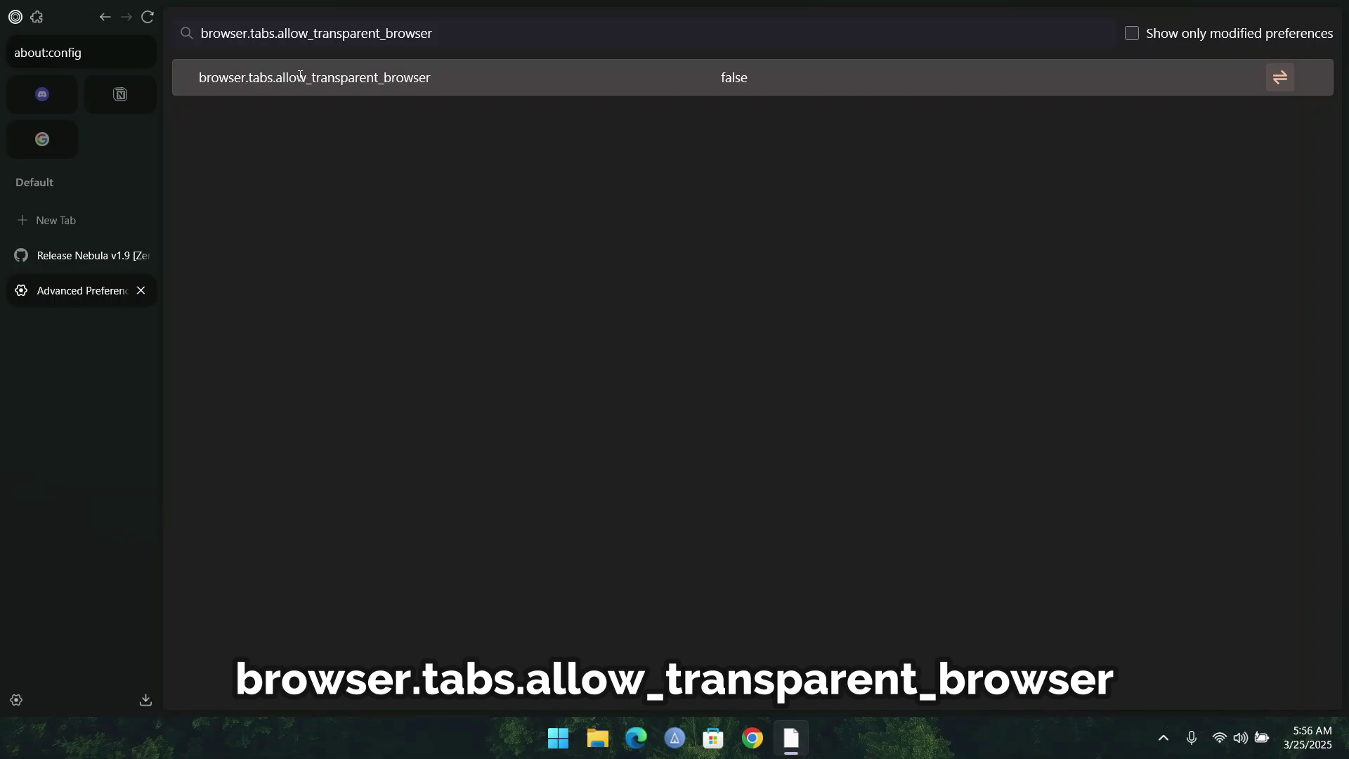
click(1279, 78)
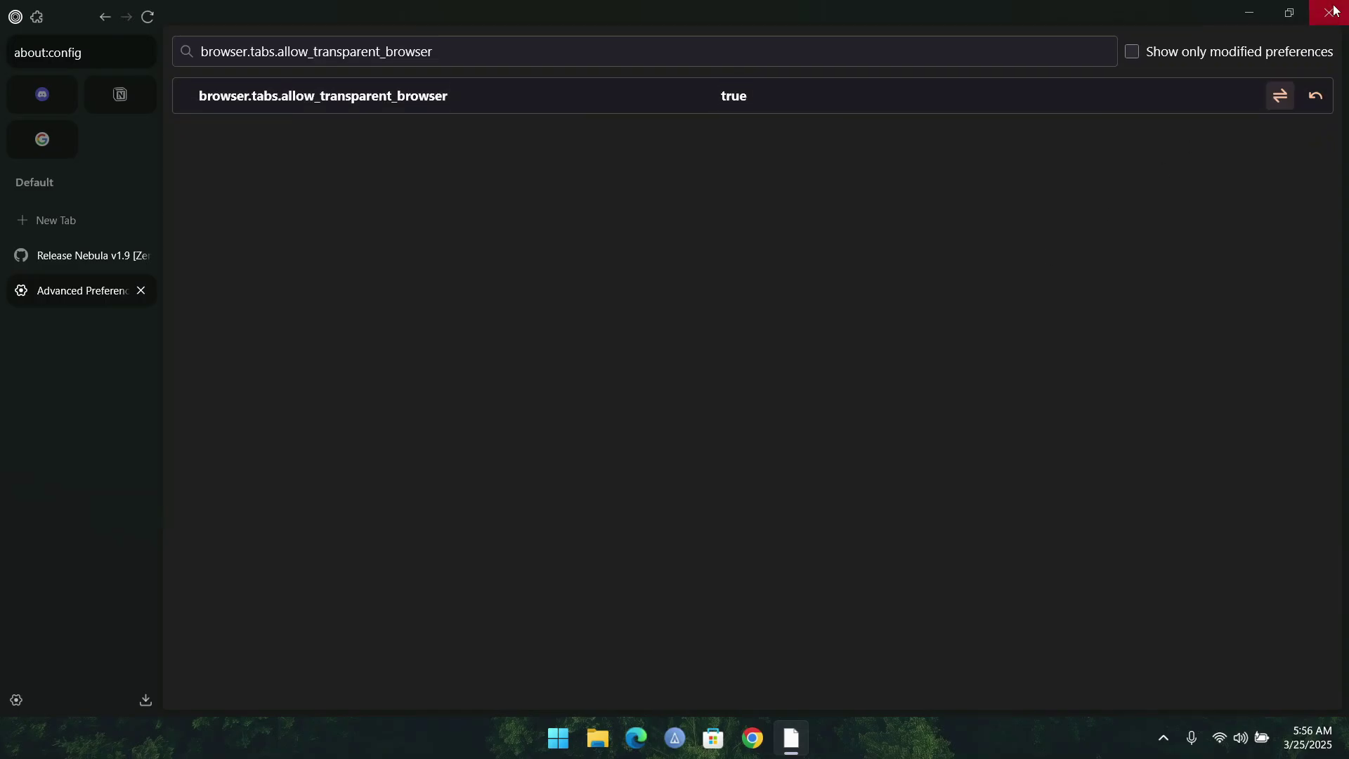
Close Zen and launch it again to apply the transparency preference
click(1328, 10)
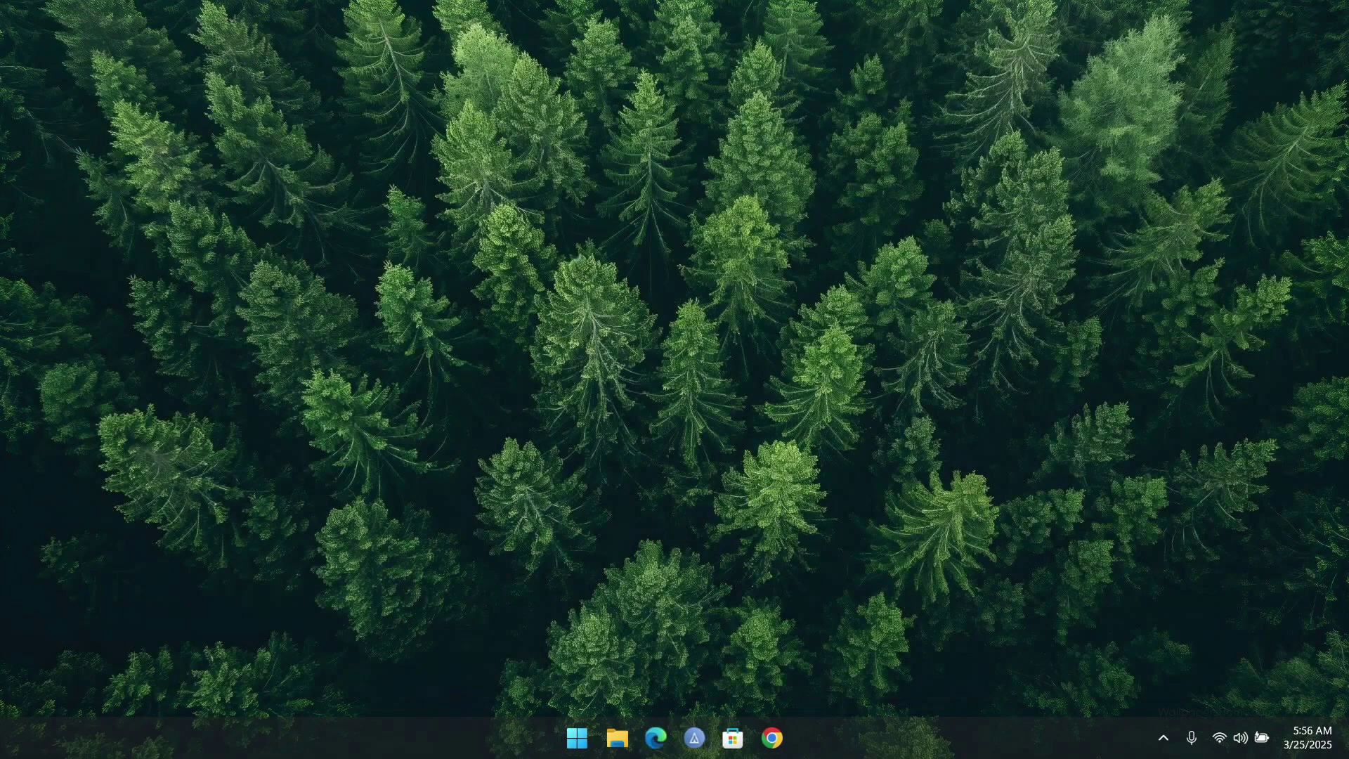
click(578, 736)
click(548, 357)
Check how the theme looks on the new tab search overlay and the Nebula release page
click(274, 290)
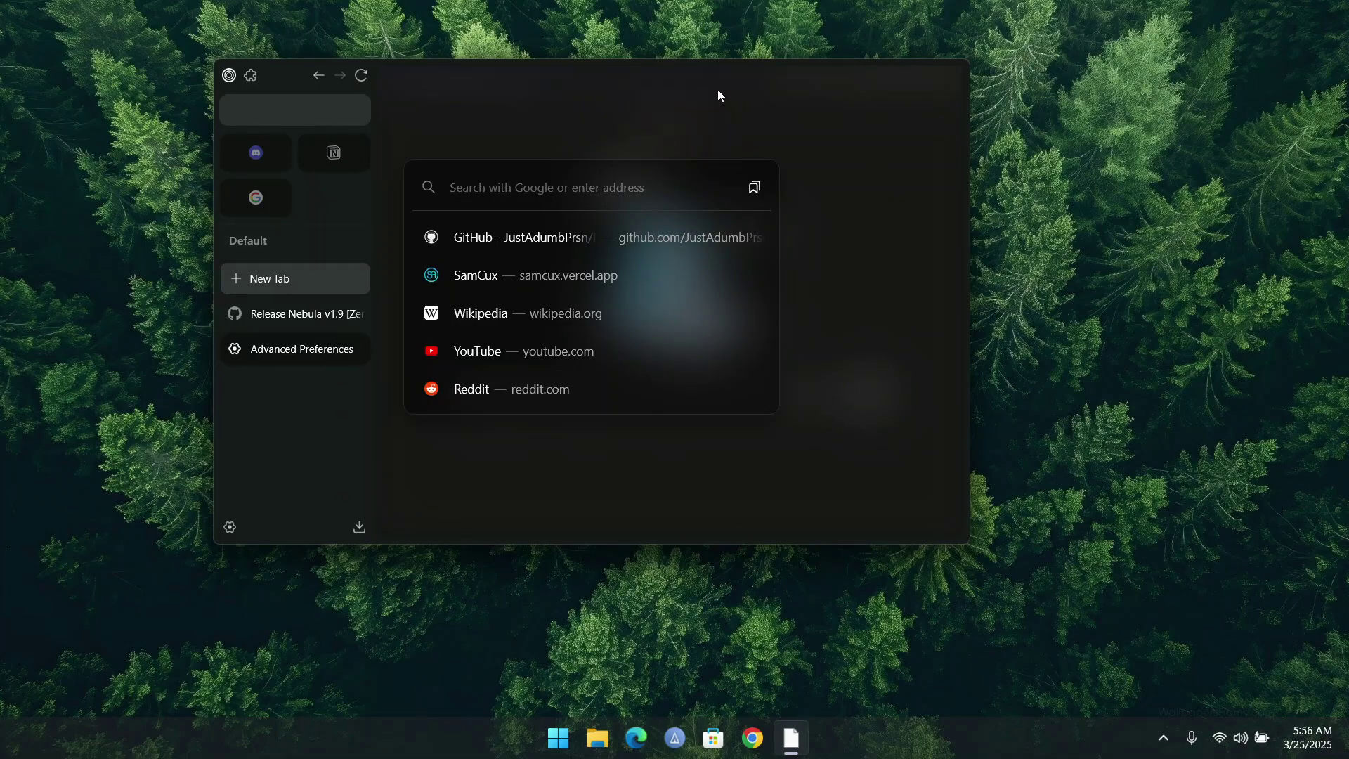
click(306, 322)
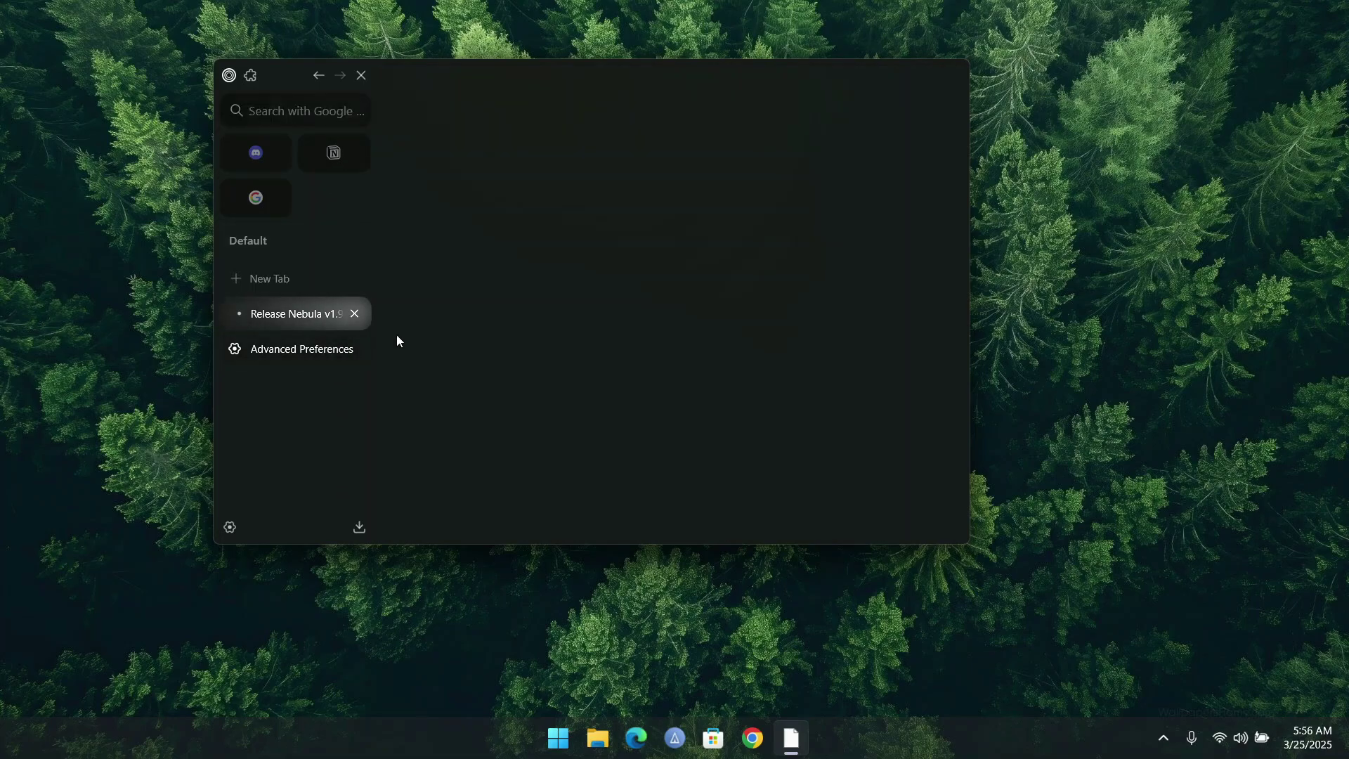
scroll(499, 340, down, 10)
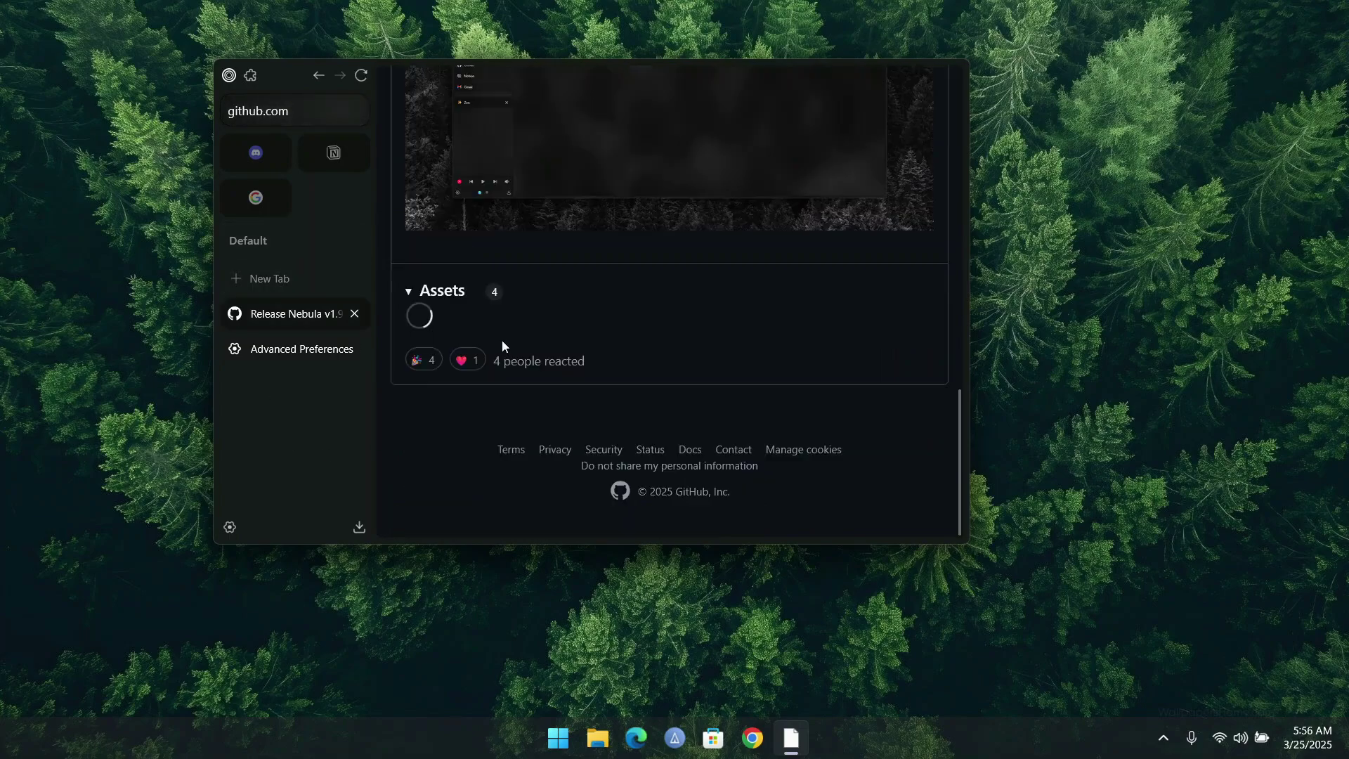
click(260, 281)
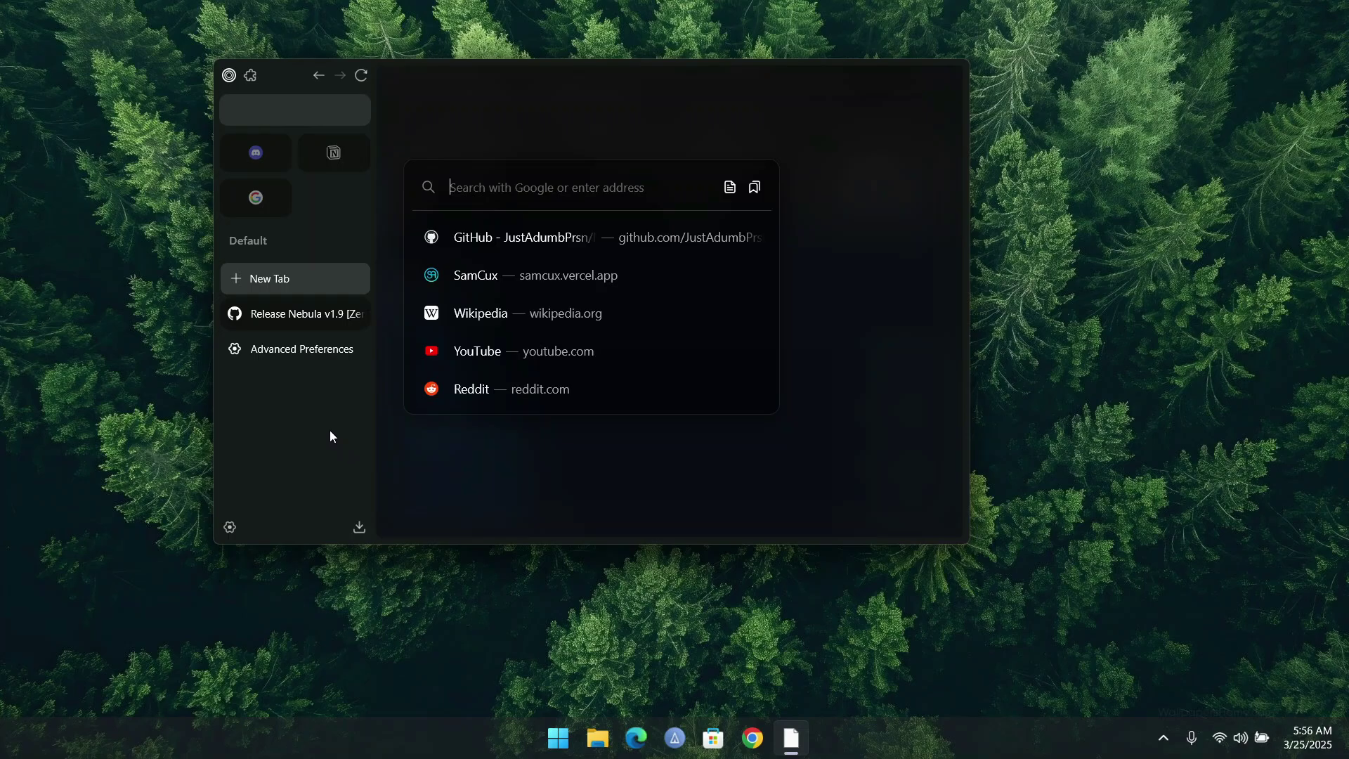
key(Escape)
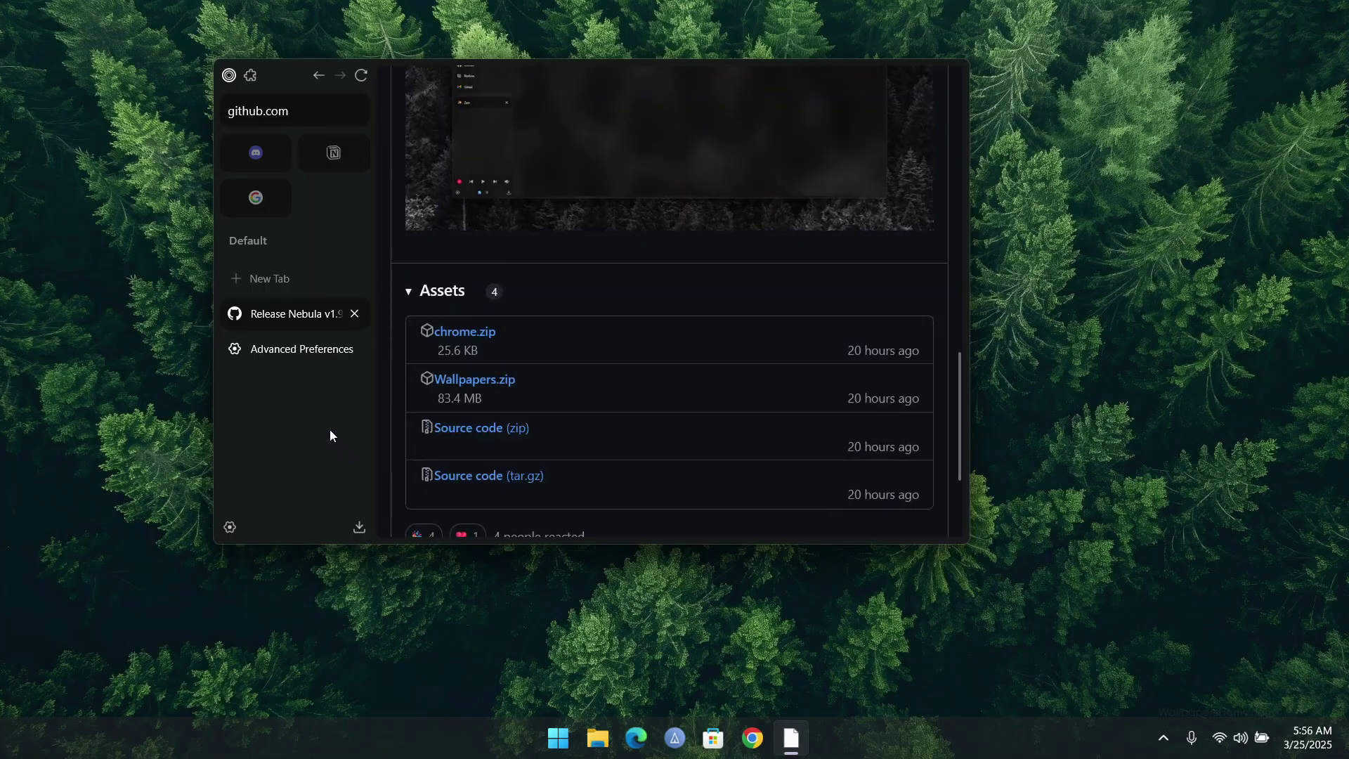
Open github.com/MicaForEveryone/MicaForEveryone in a new tab
click(312, 274)
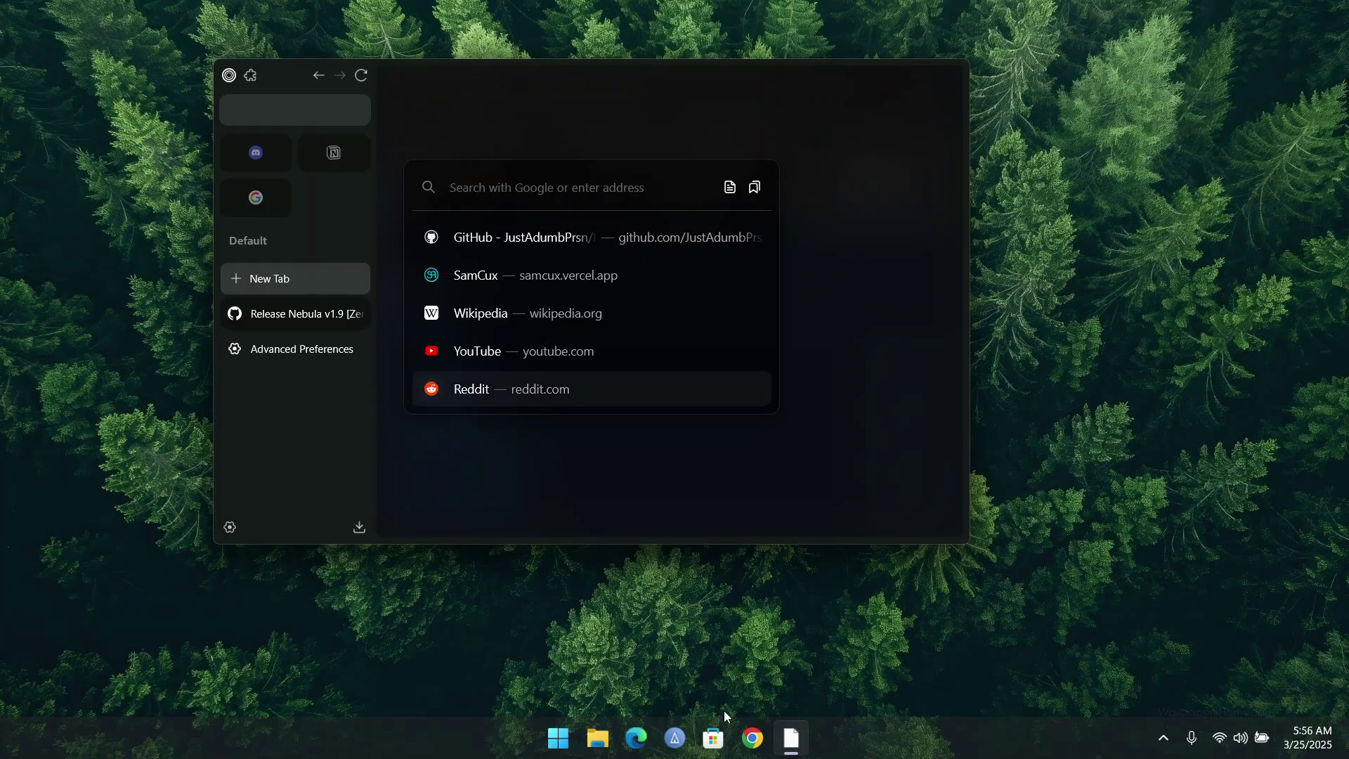
text(github.com/MicaForEveryone/MicaForEveryone)
key(Return)
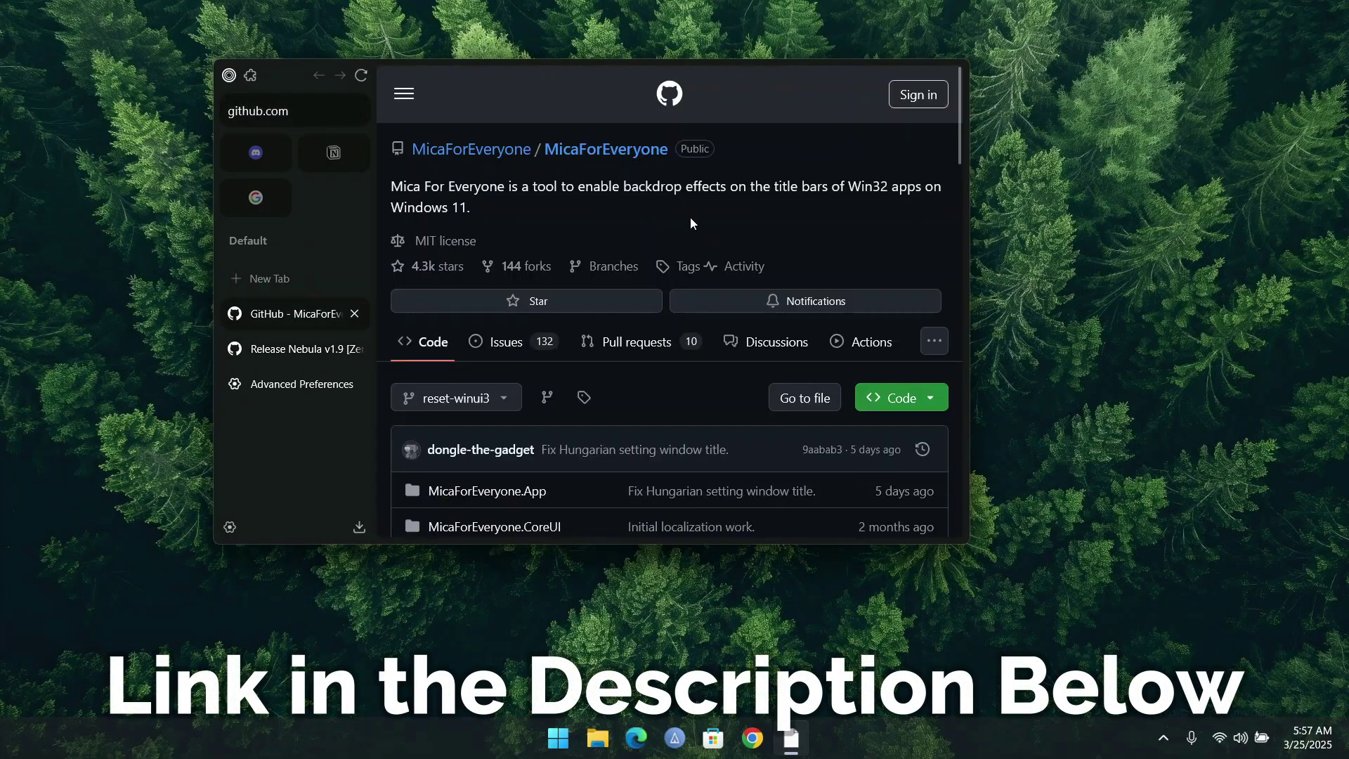
Maximize the browser window and open the latest release, 2.0.2.0, of the MicaForEveryone repository
scroll(689, 217, down, 2)
scroll(779, 121, up, 2)
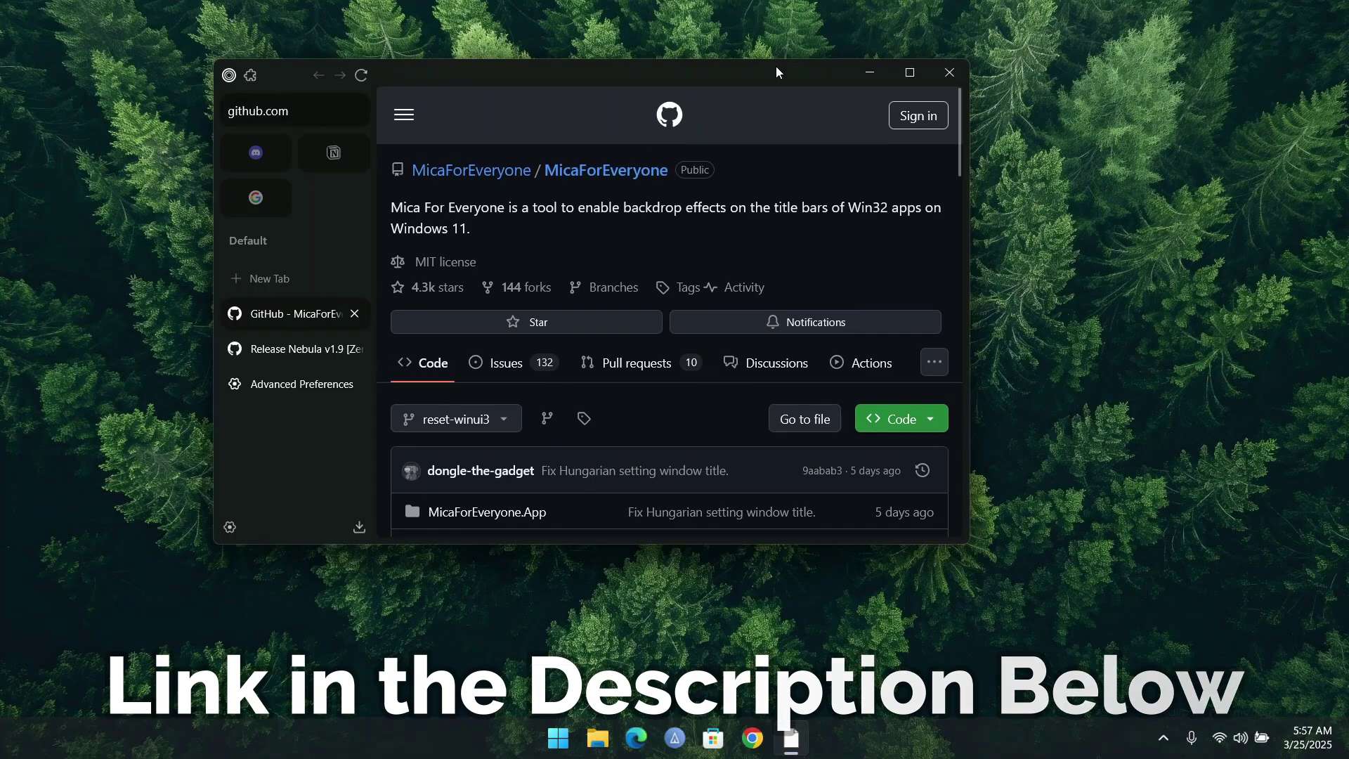
double_click(776, 66)
scroll(837, 193, down, 3)
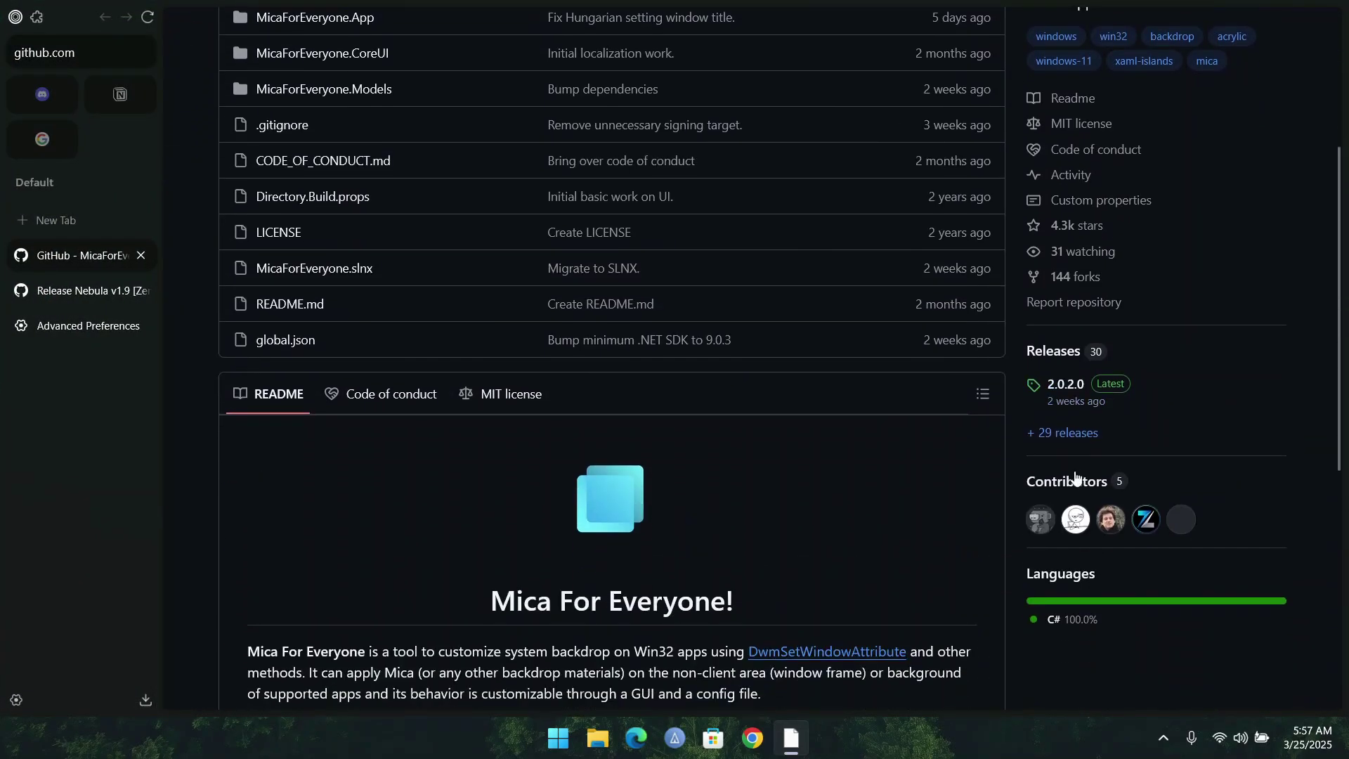
click(1072, 394)
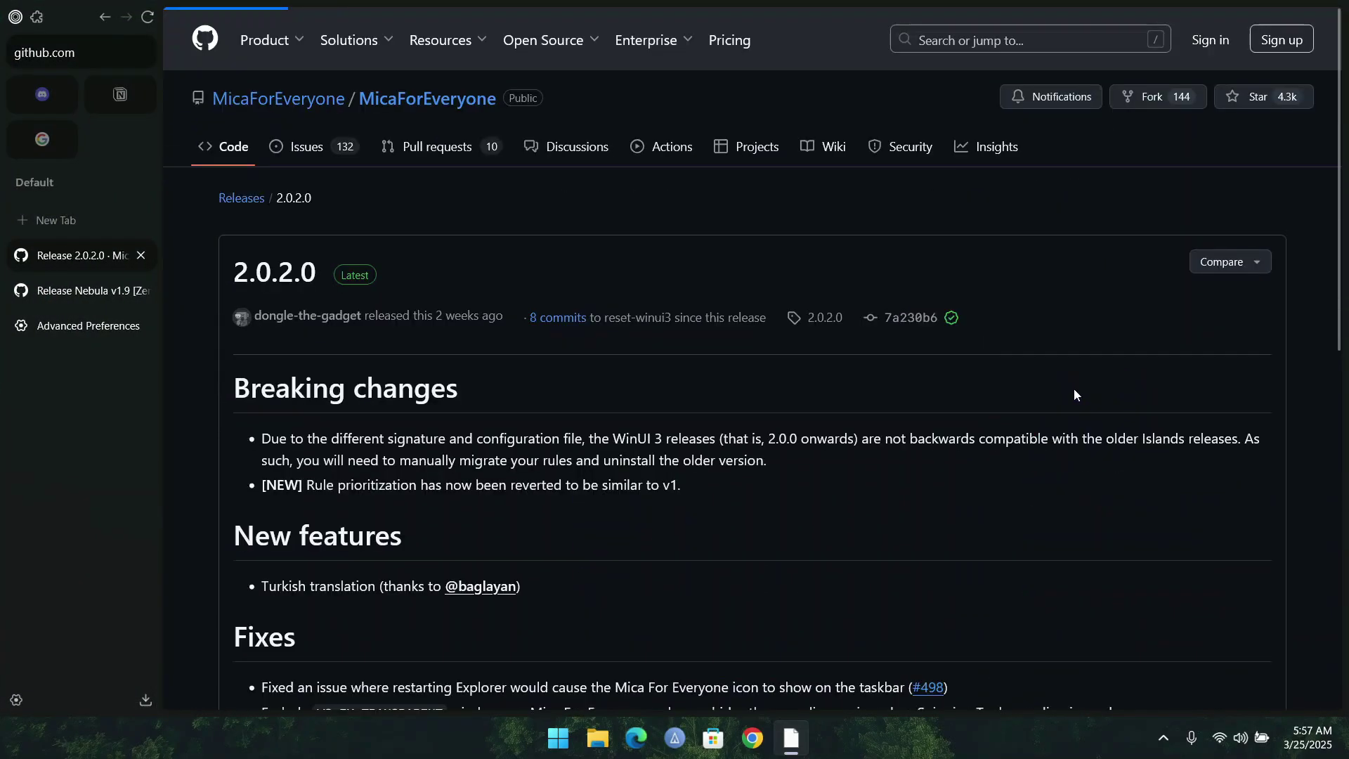
Download bundle.msixbundle from the assets of the 2.0.2.0 release and save the file
scroll(875, 397, down, 9)
scroll(392, 472, down, 3)
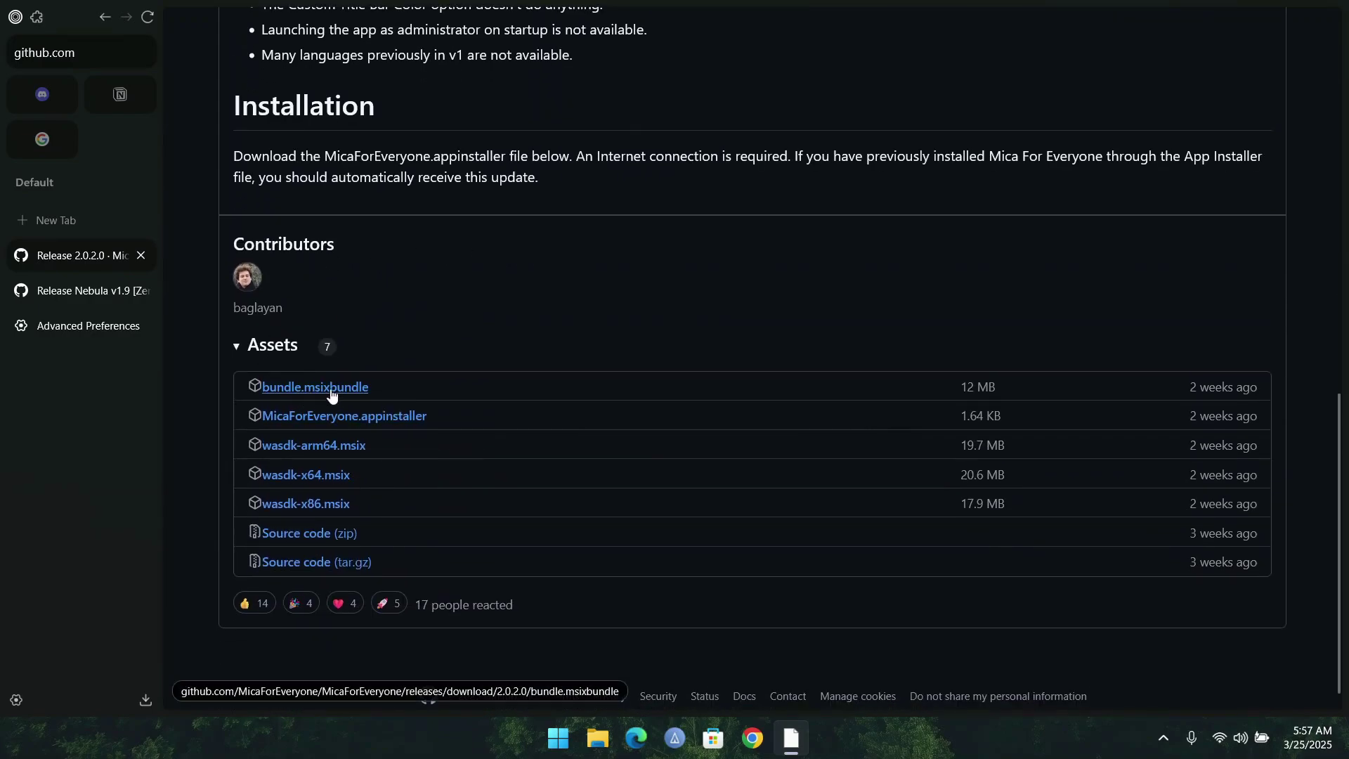
click(330, 394)
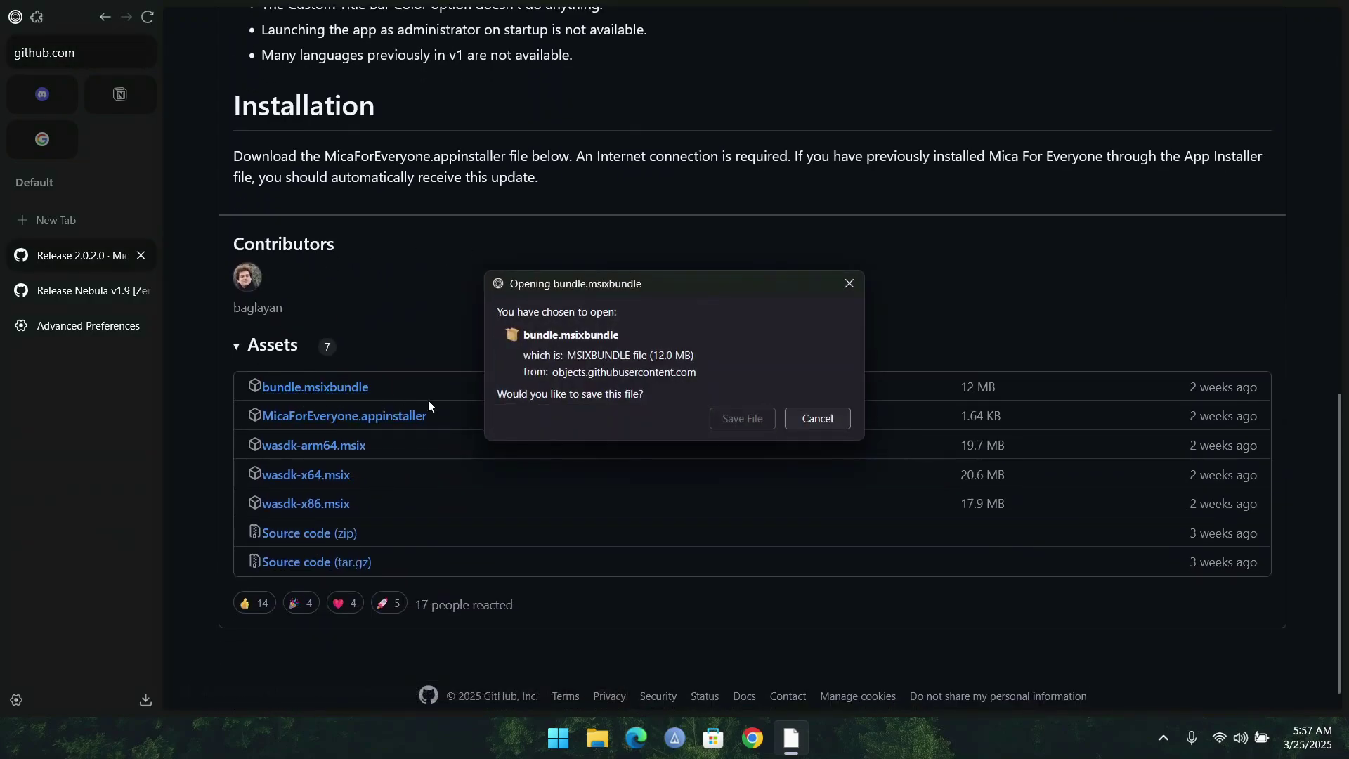
click(750, 422)
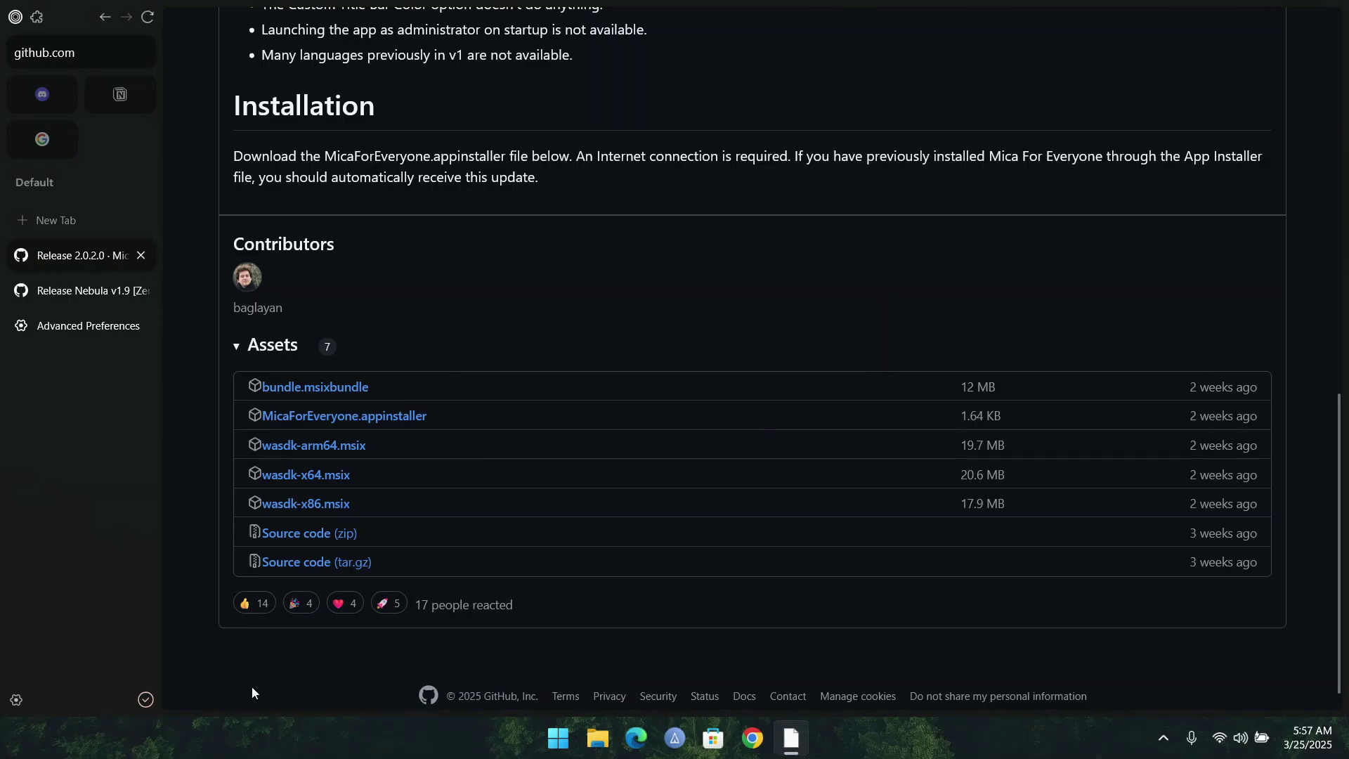
Run the downloaded bundle.msixbundle file, allow it to open, and reinstall Mica For Everyone
click(145, 701)
click(227, 620)
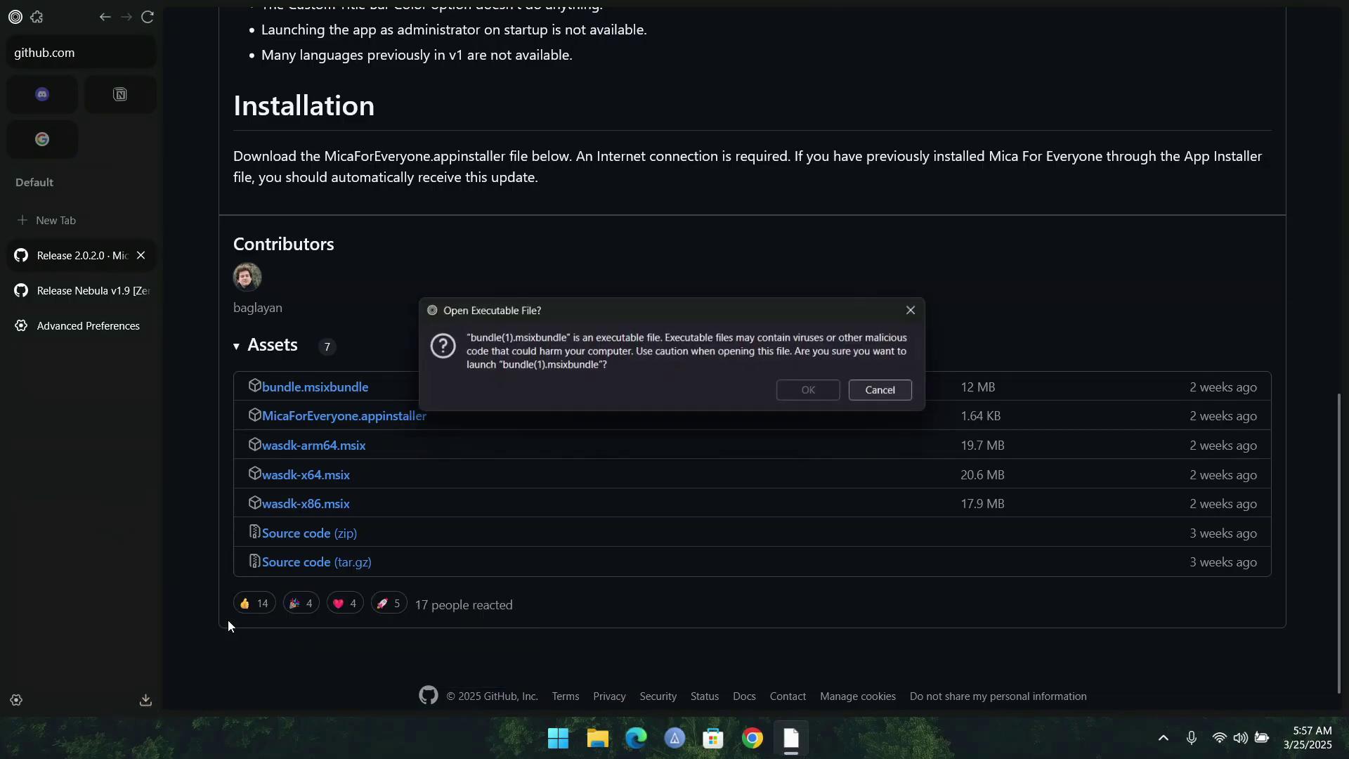
click(835, 391)
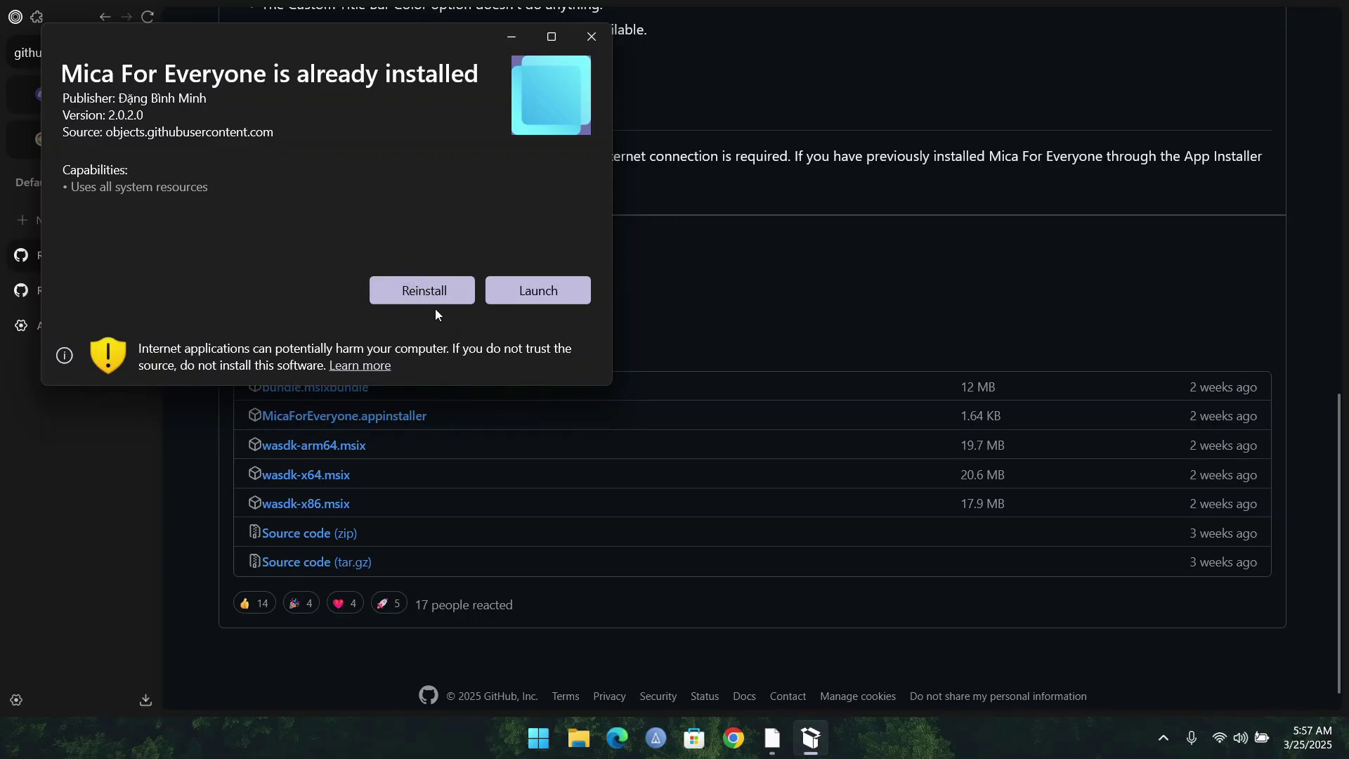
click(442, 295)
click(220, 267)
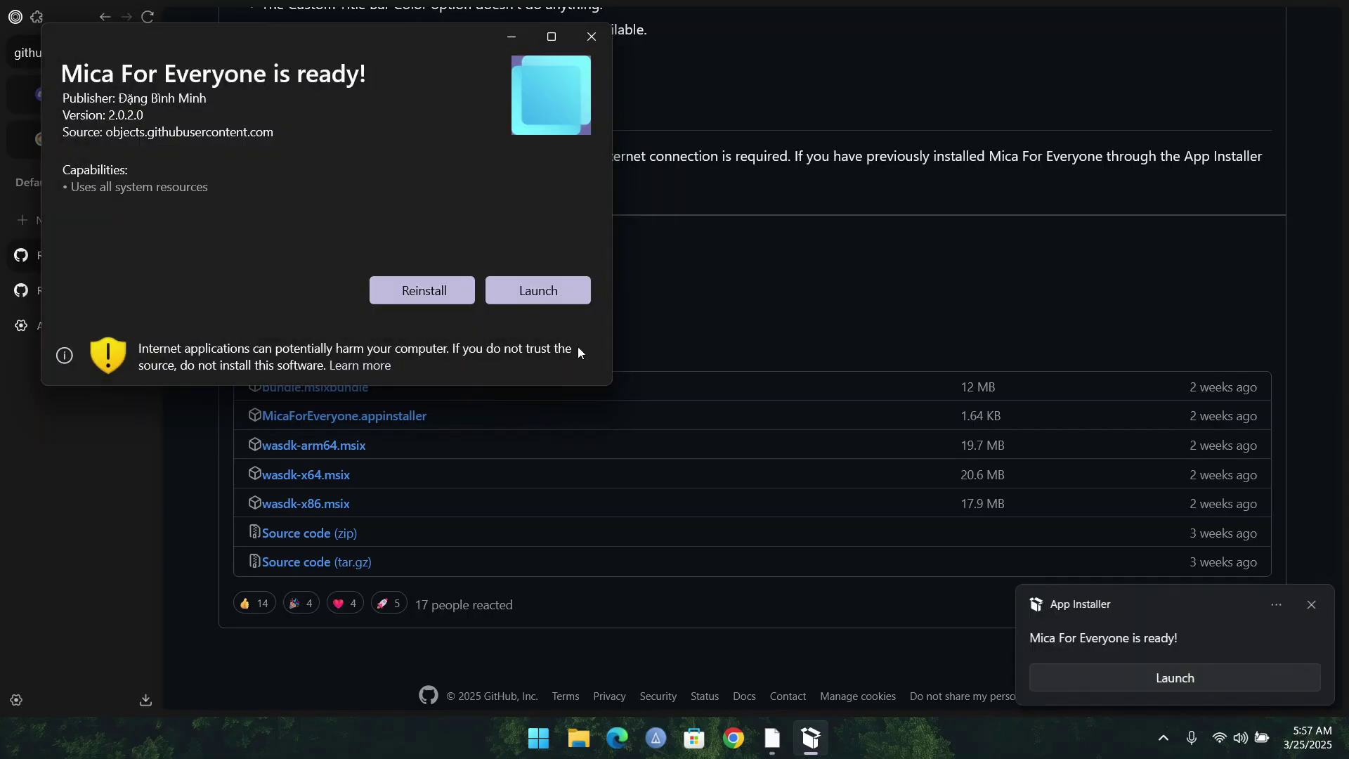
Close Zen and launch Mica For Everyone from its installer
click(1329, 13)
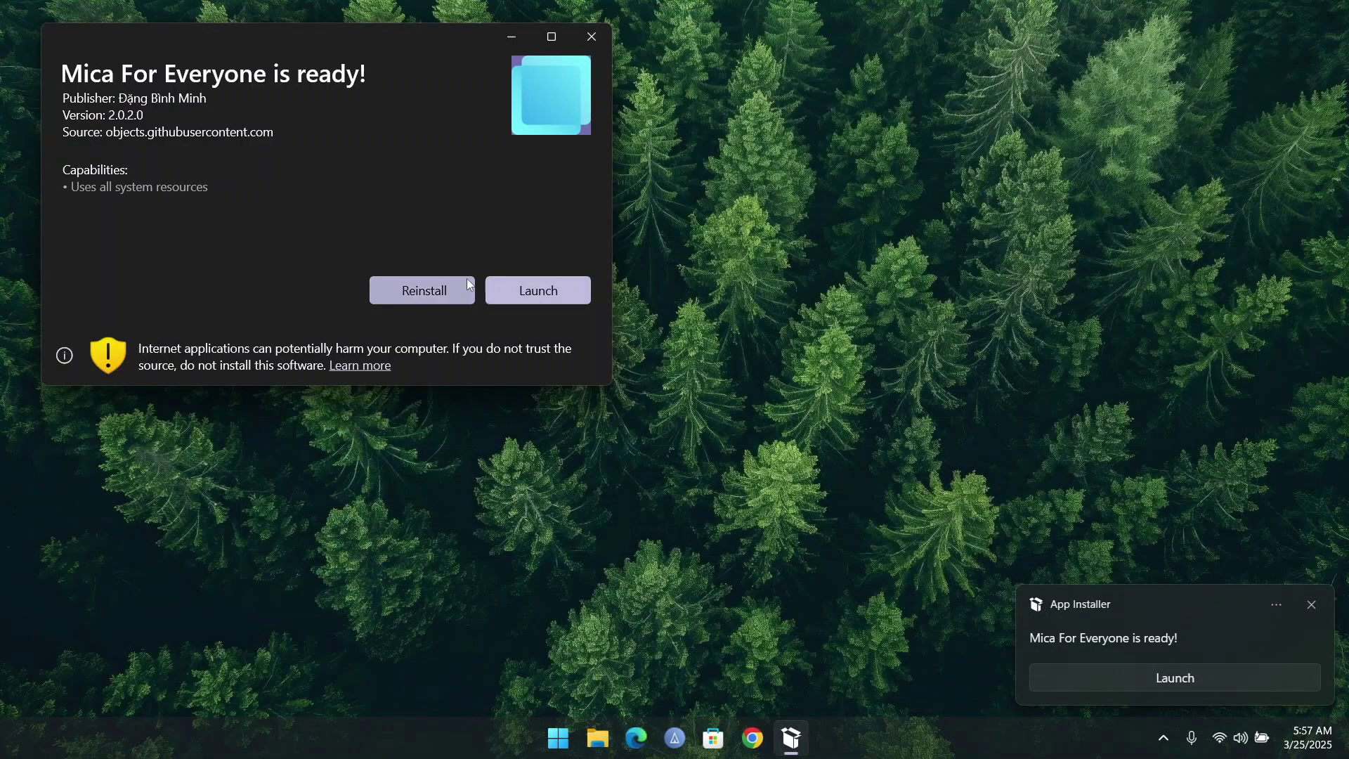
click(559, 288)
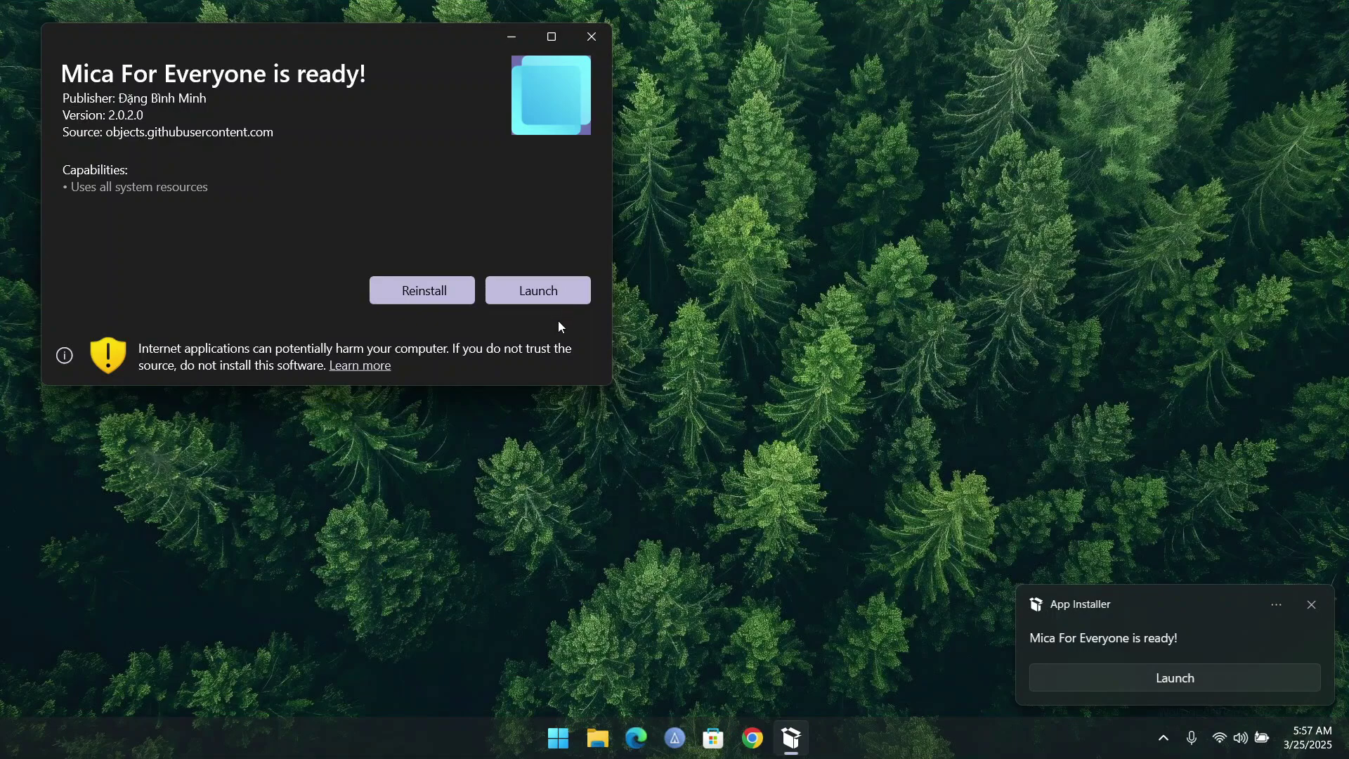
click(549, 296)
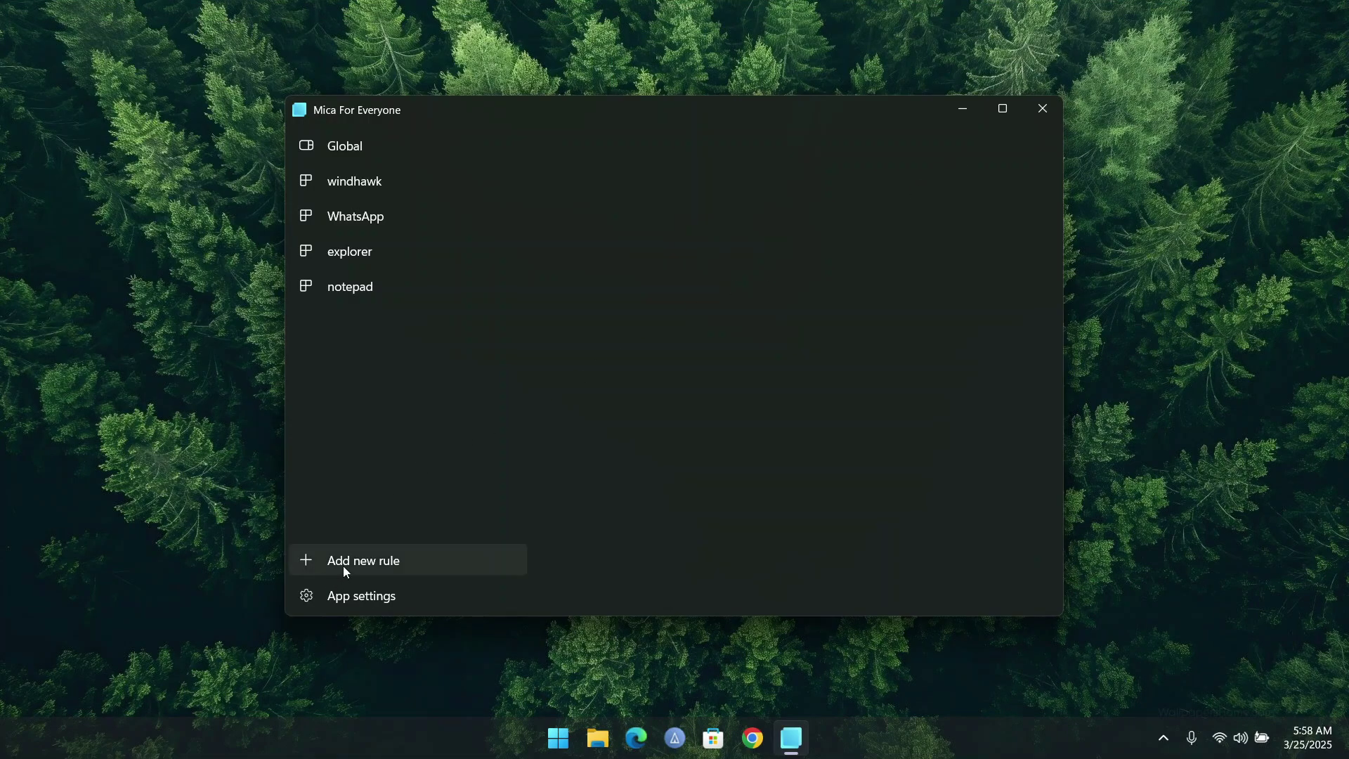
Add a new process rule named zen in Mica For Everyone
click(344, 565)
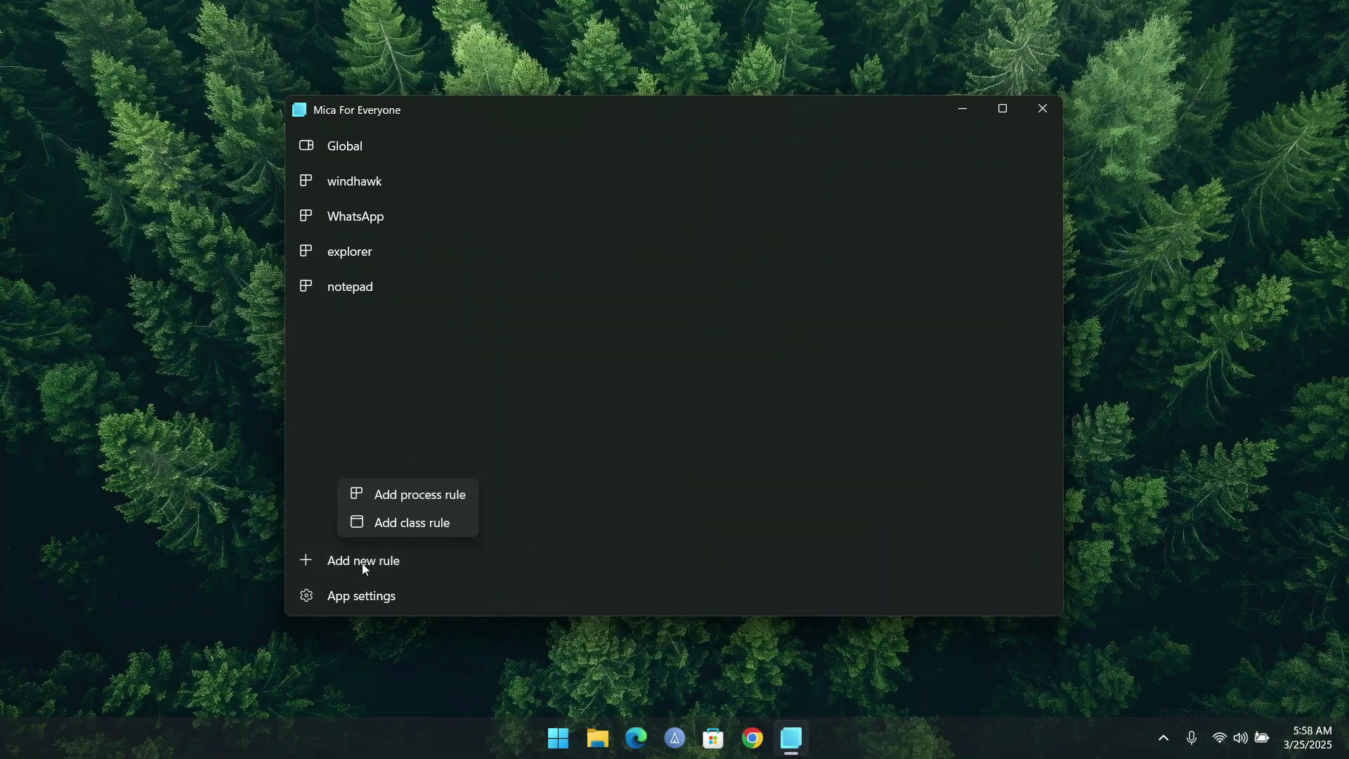
click(429, 496)
text(zen)
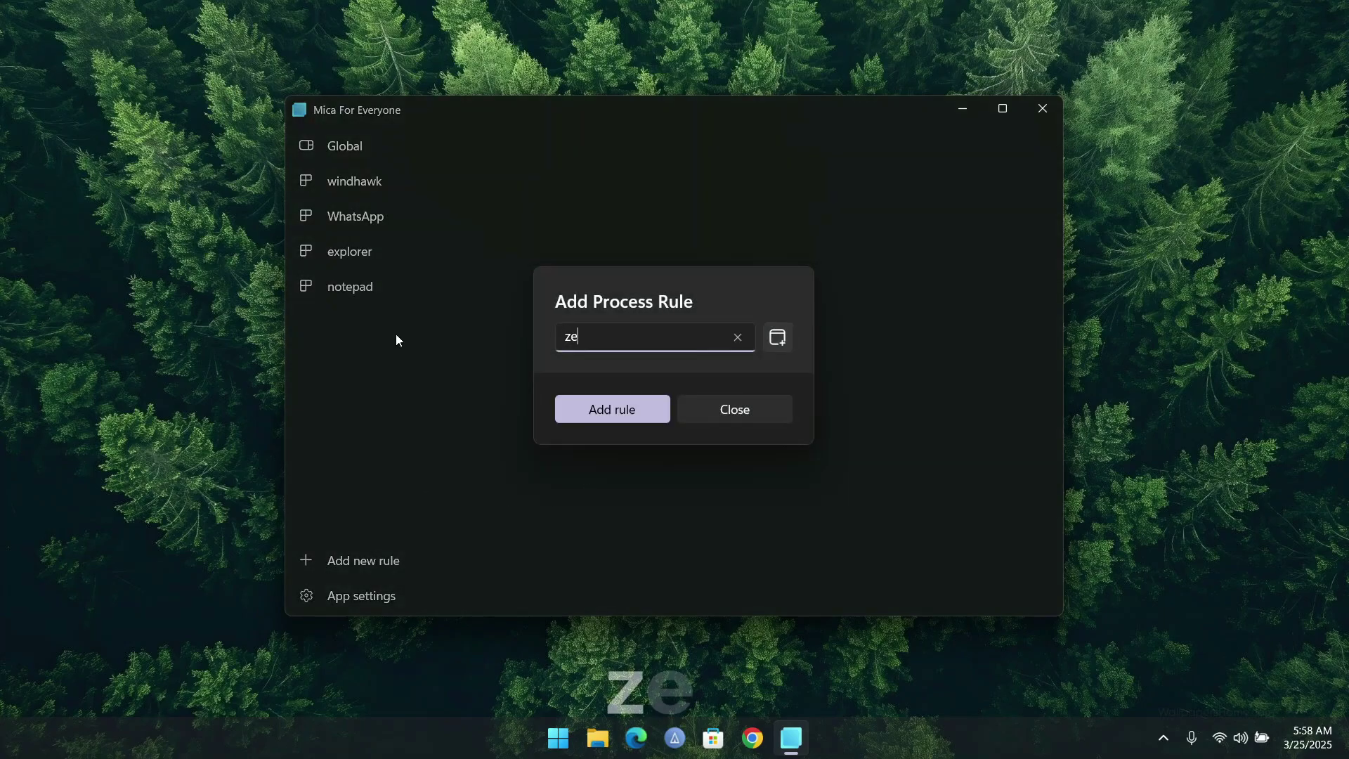
click(572, 408)
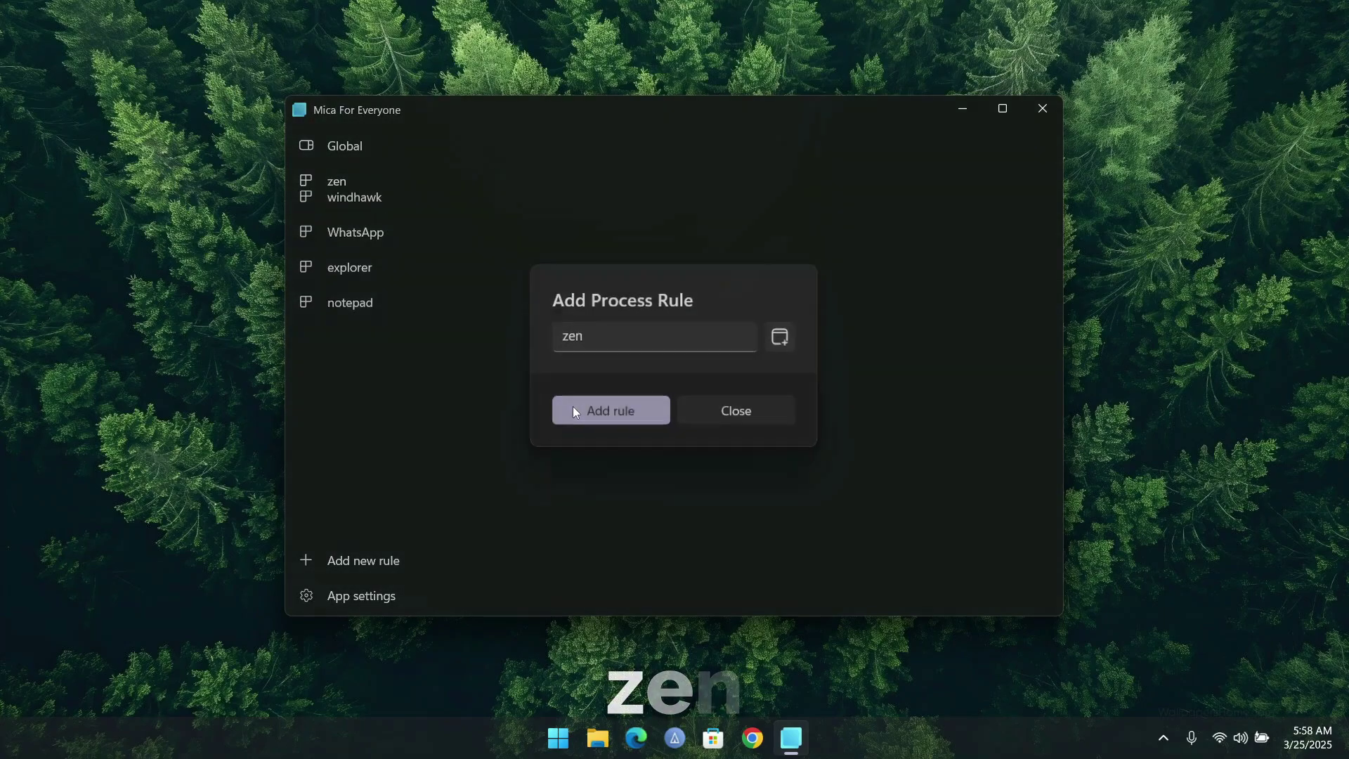
Set the zen rule to Acrylic backdrop type and Rounded corners, enable blur behind, and close Mica For Everyone
click(373, 193)
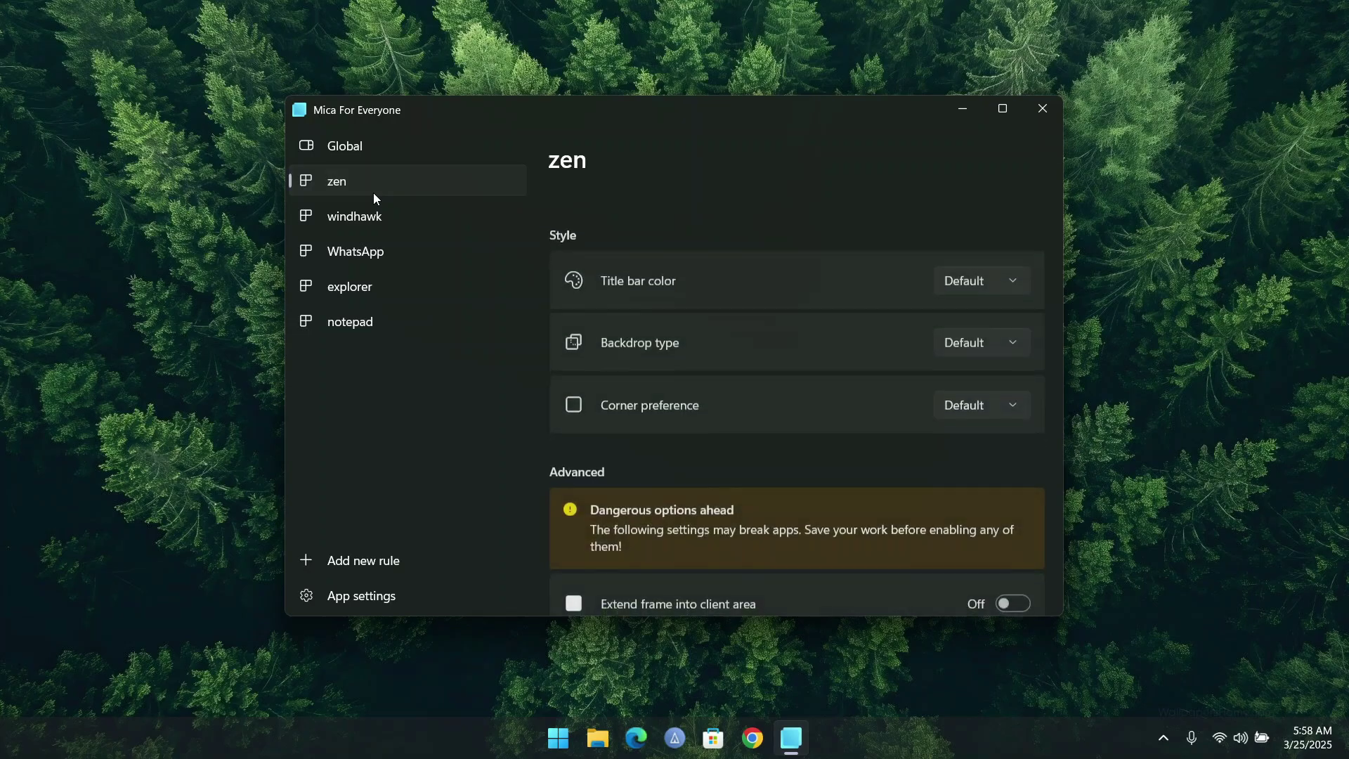
click(1012, 339)
click(981, 442)
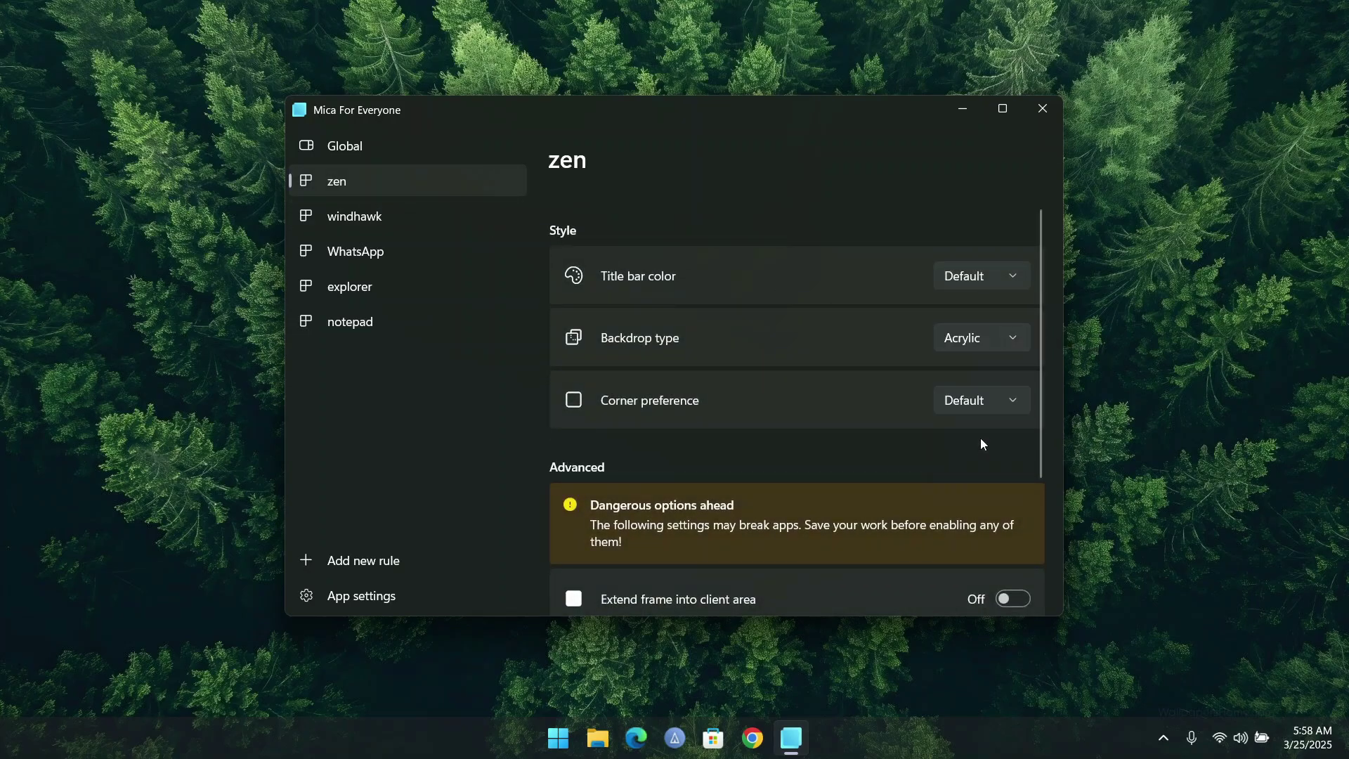
click(989, 402)
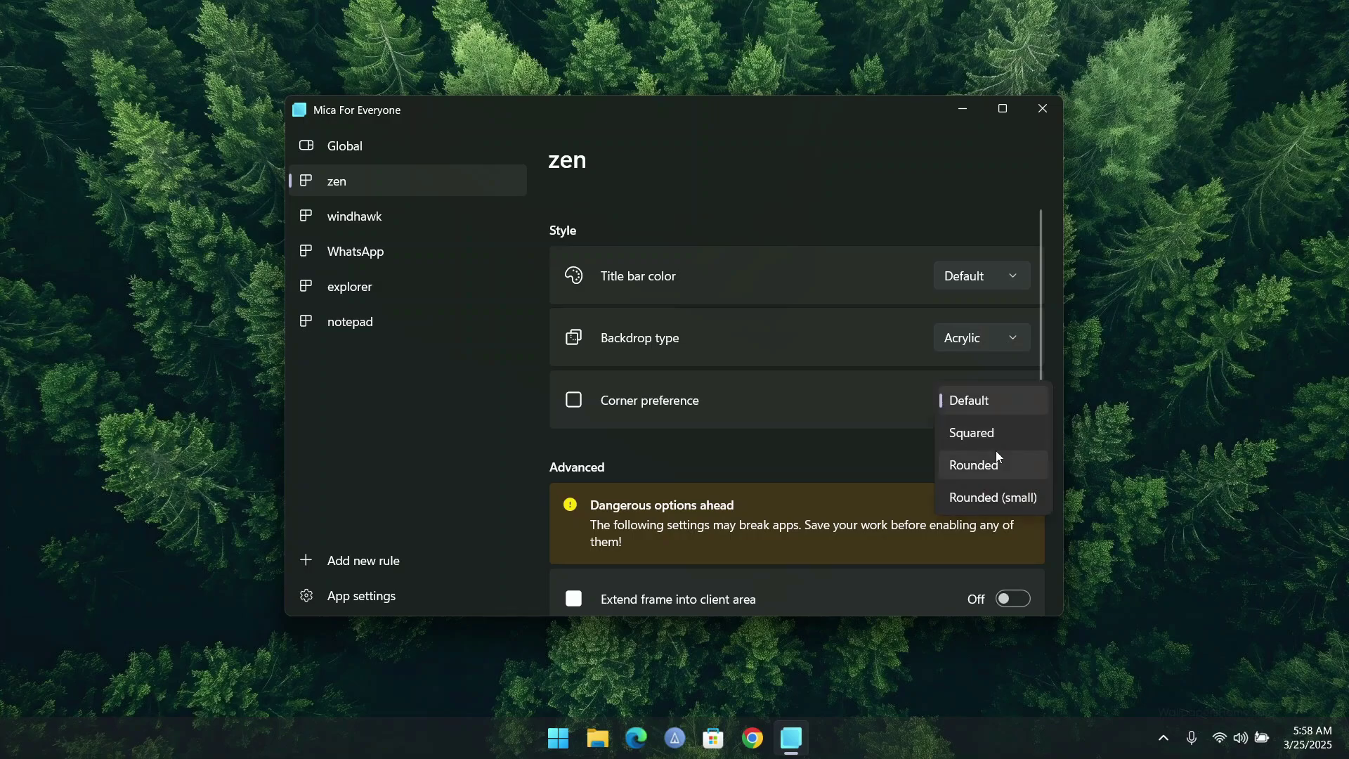
click(1002, 468)
scroll(930, 444, down, 3)
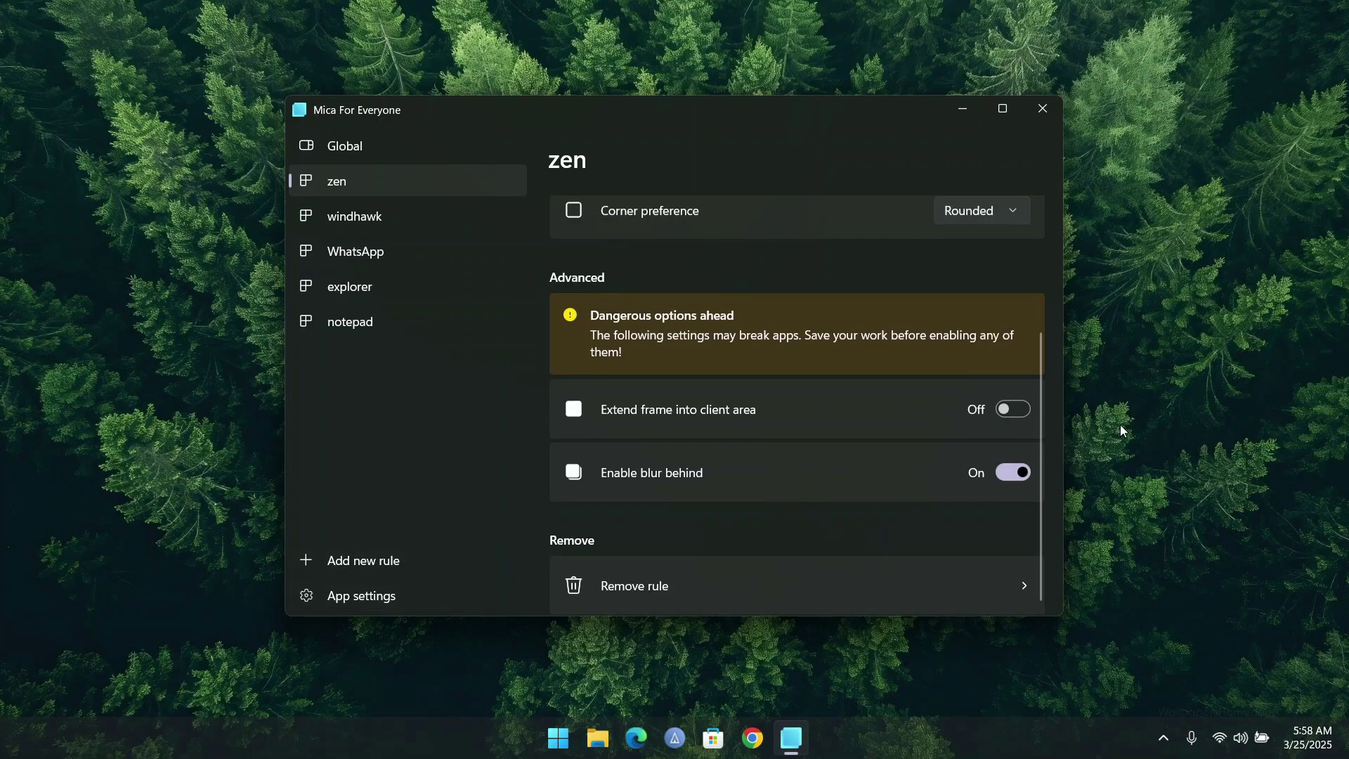
click(1042, 107)
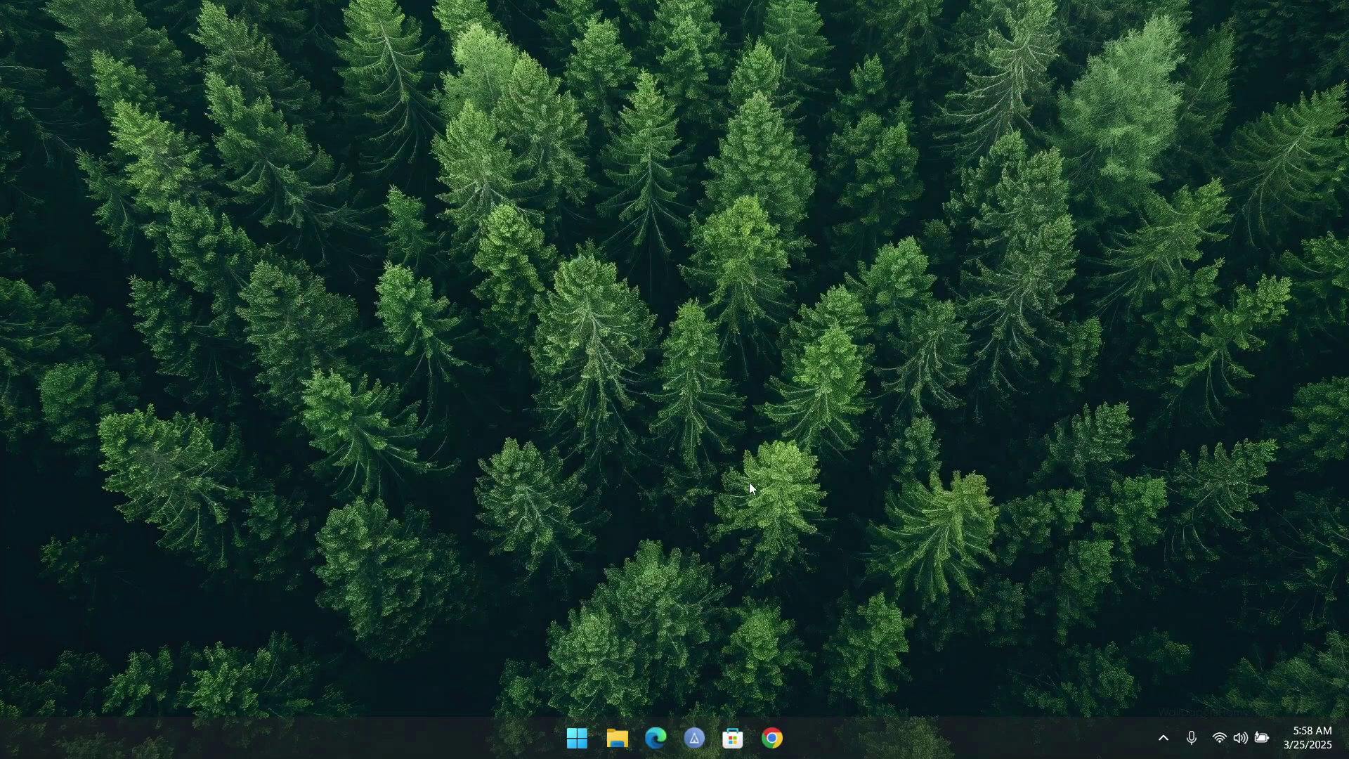
Launch Zen again and decline making it the primary browser
click(574, 735)
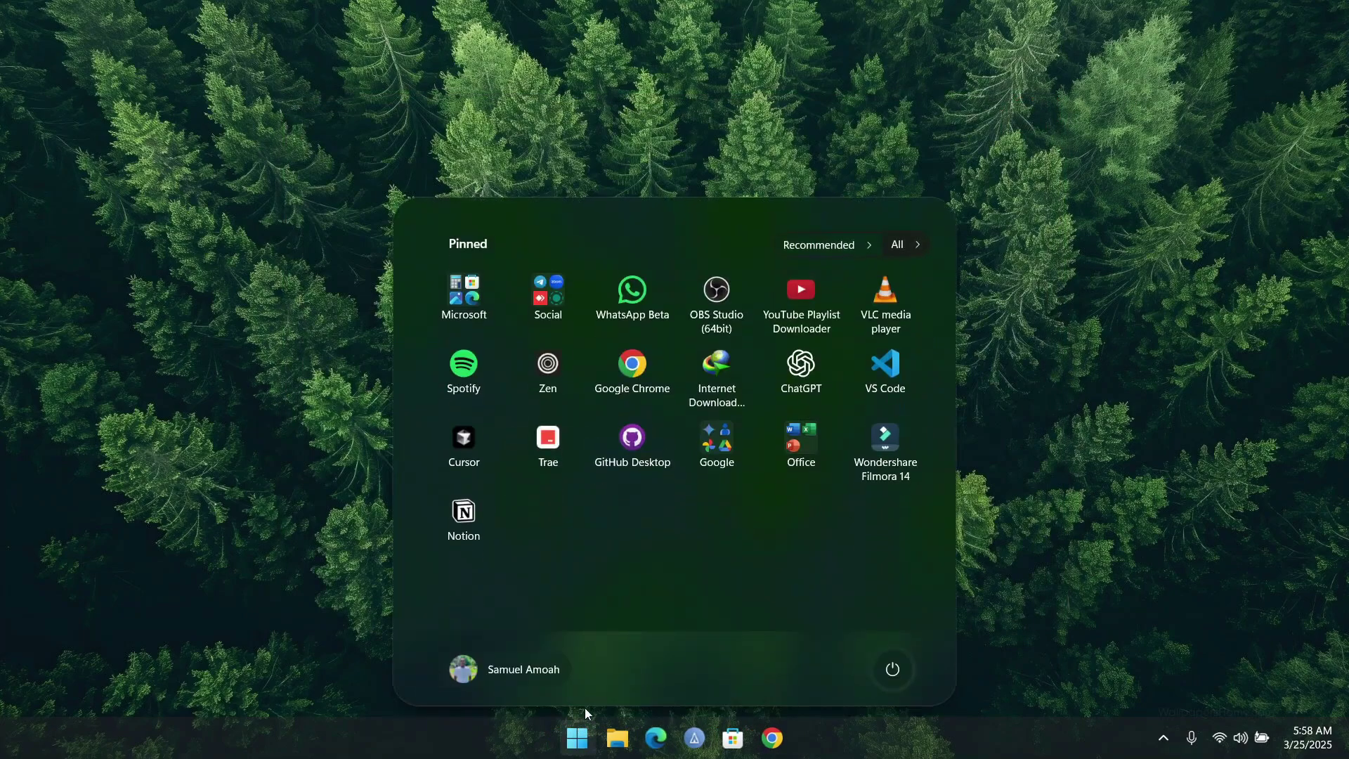
click(542, 369)
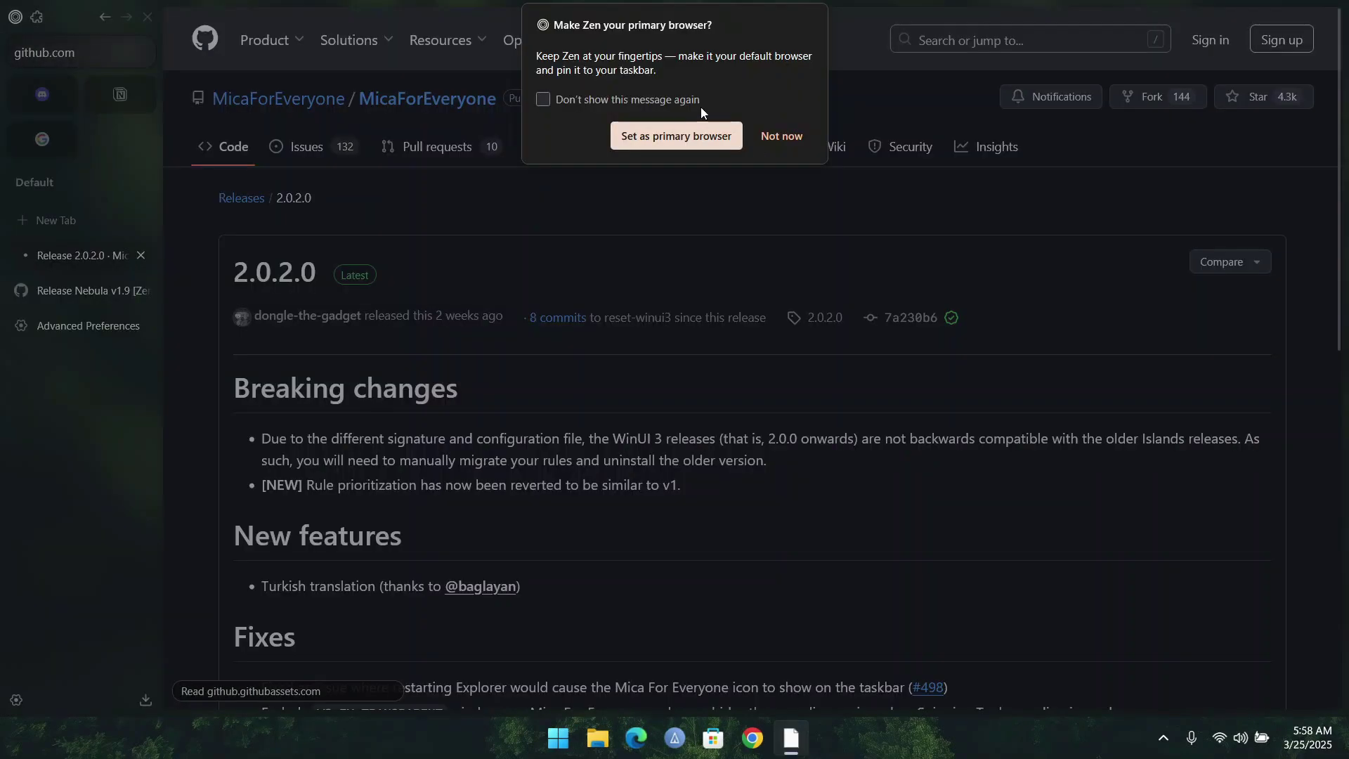
scroll(744, 119, down, 10)
click(797, 135)
Restore and move the Zen window over the desktop to check the acrylic backdrop on the release page and new tab overlay
key(super+Down)
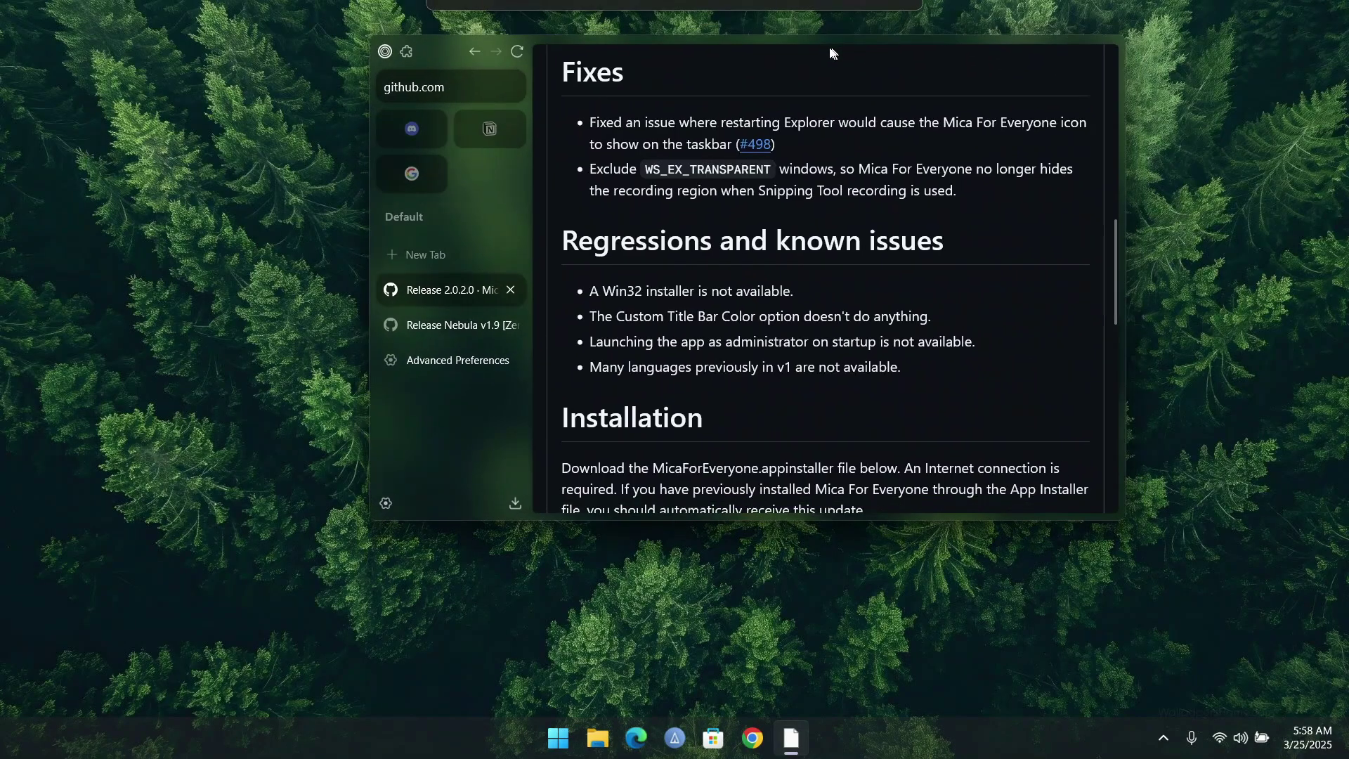
click(461, 253)
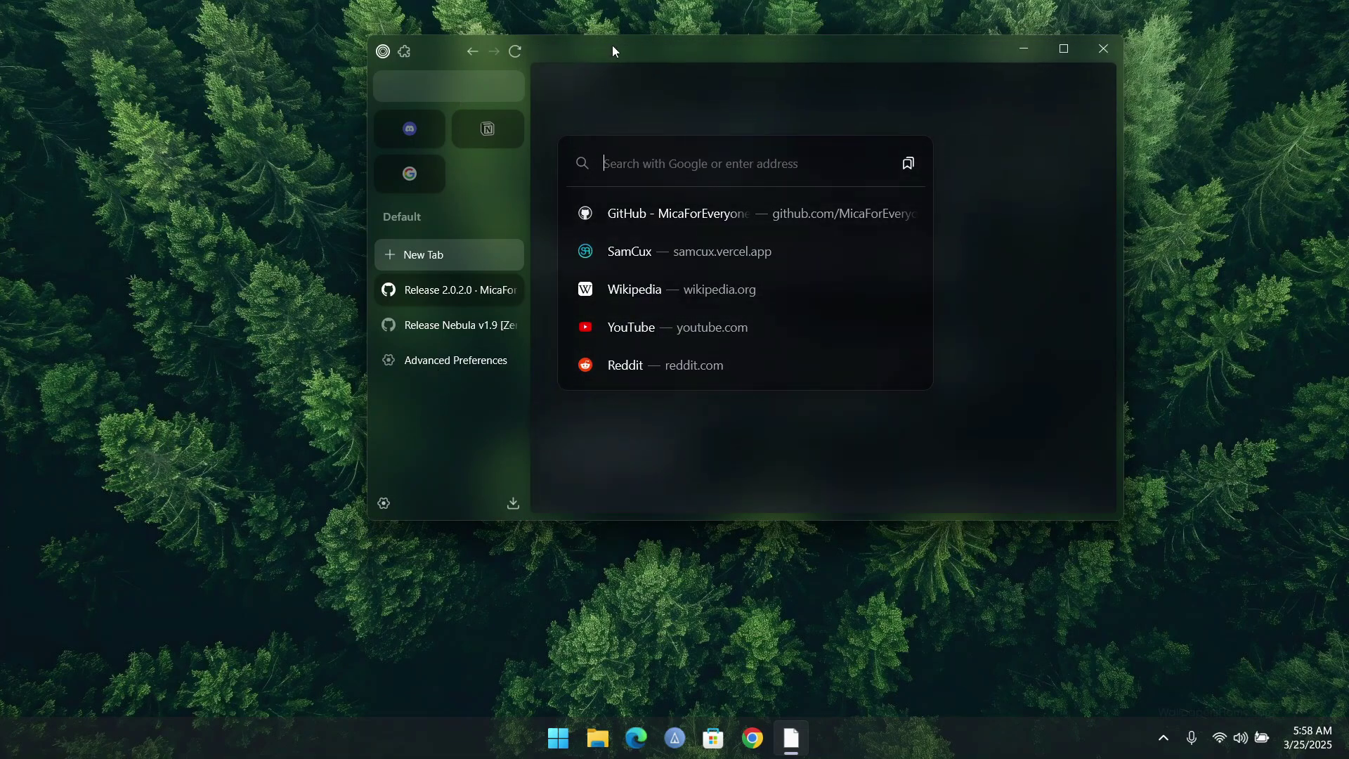
drag(612, 45, 608, 154)
double_click(713, 151)
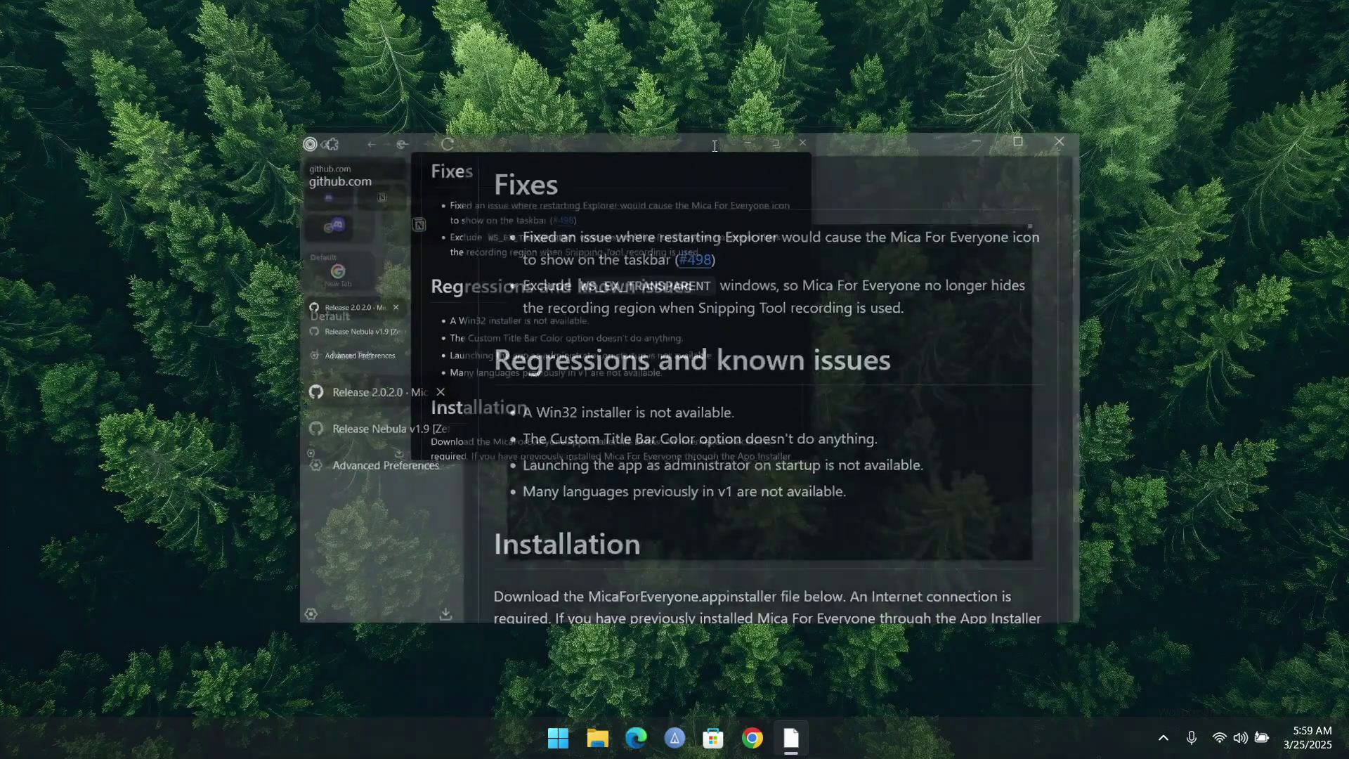
drag(716, 10, 716, 84)
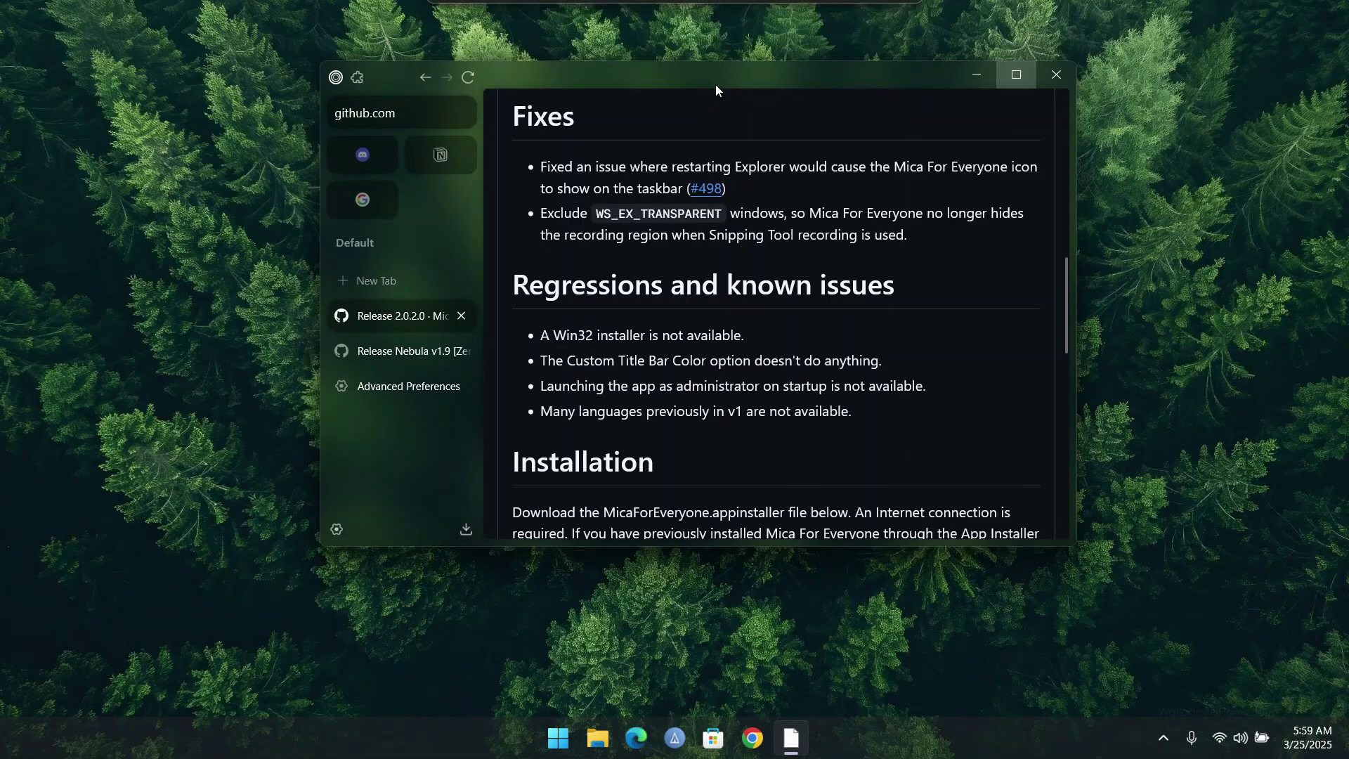
scroll(724, 281, down, 15)
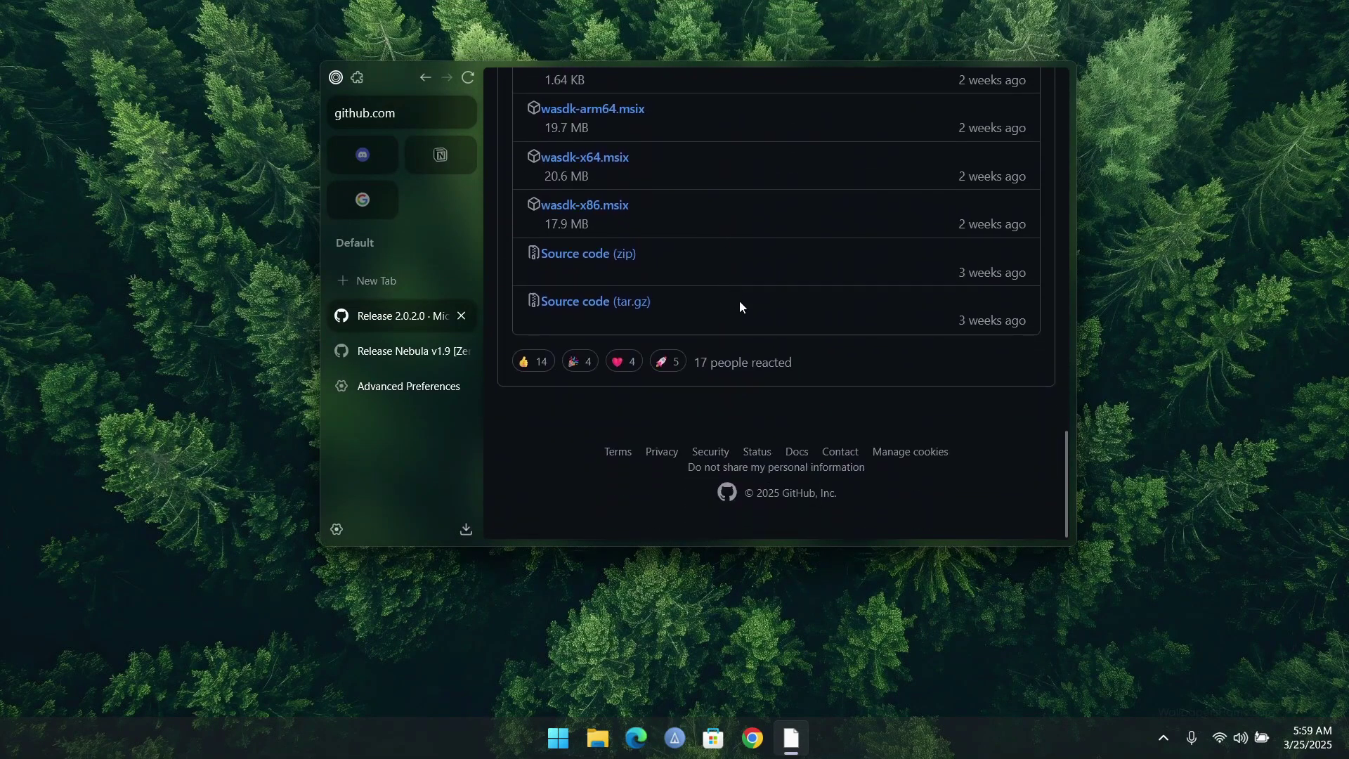
scroll(765, 368, up, 15)
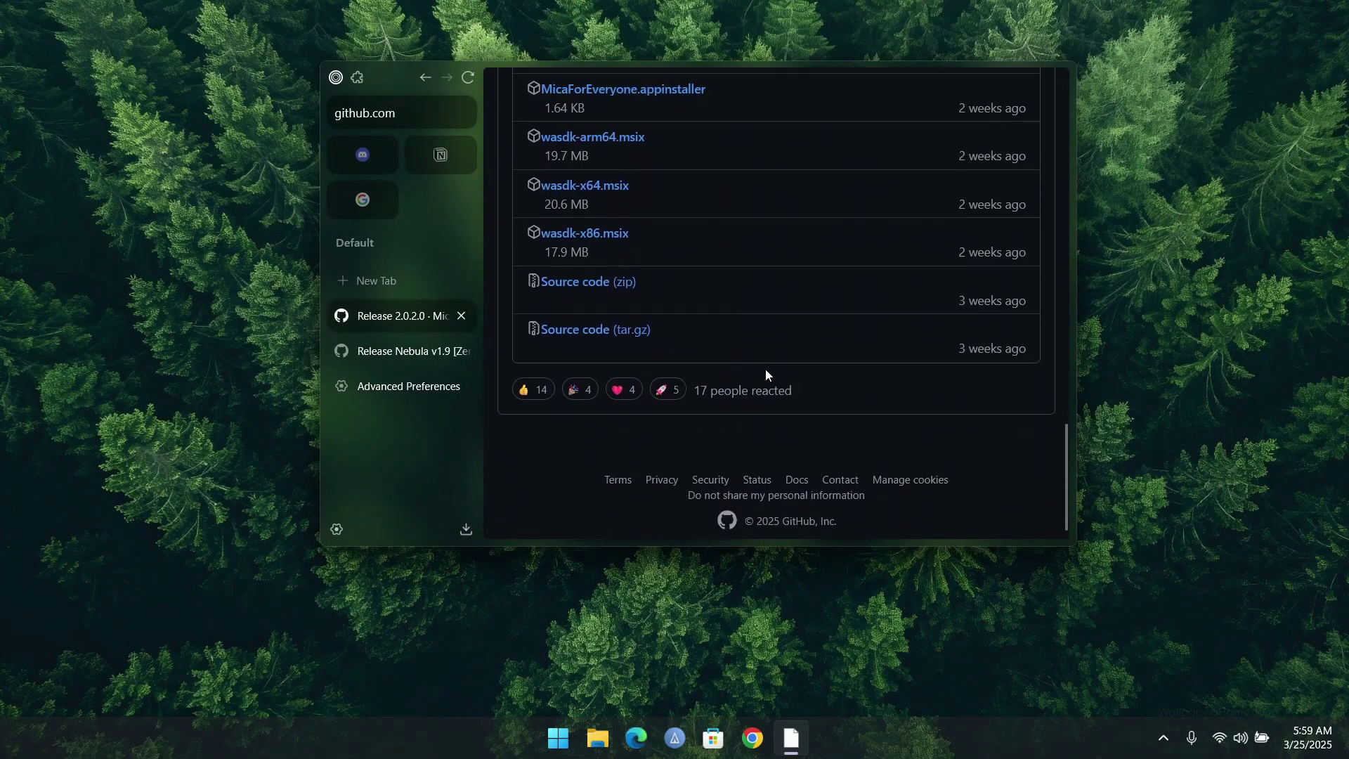
click(381, 281)
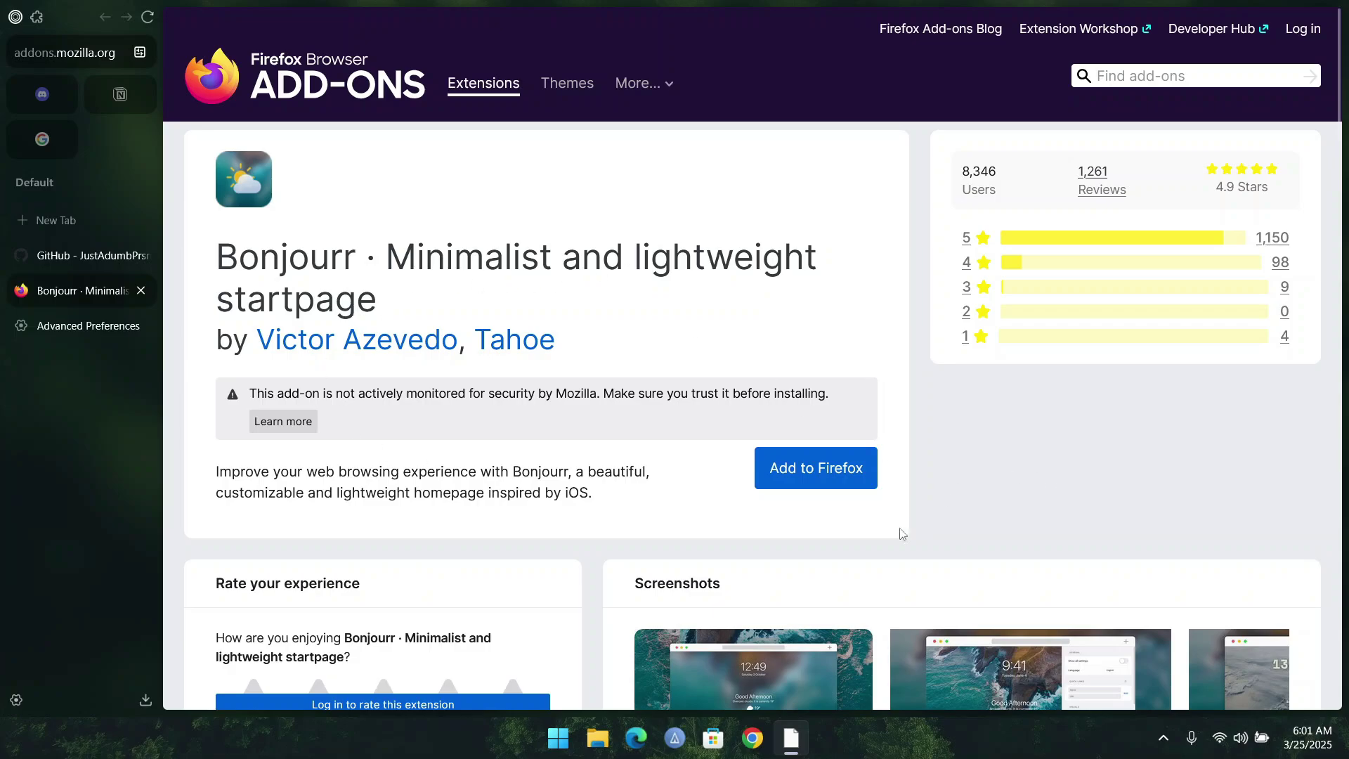
Add the Bonjourr startpage extension with private windows allowed, and restore the Zen window over the desktop
scroll(942, 489, down, 4)
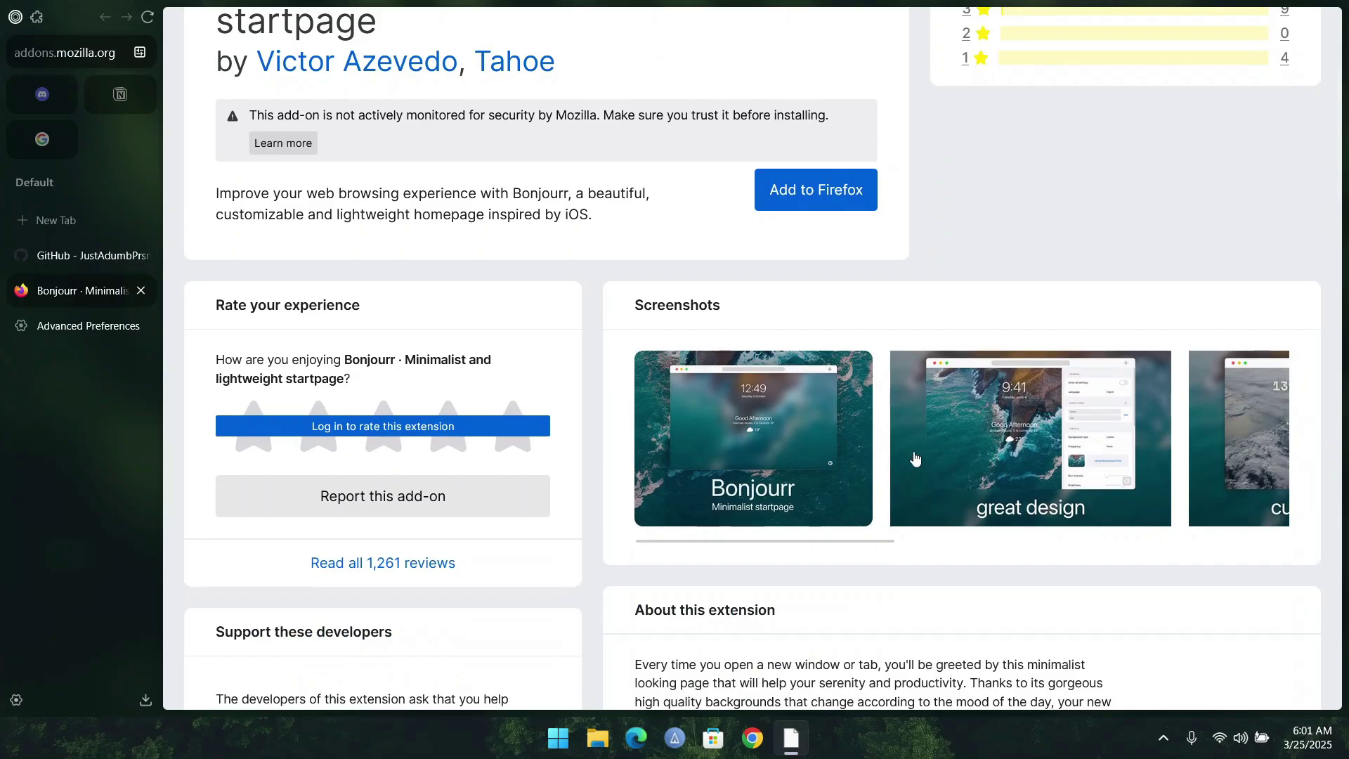
scroll(773, 477, up, 3)
scroll(386, 395, up, 1)
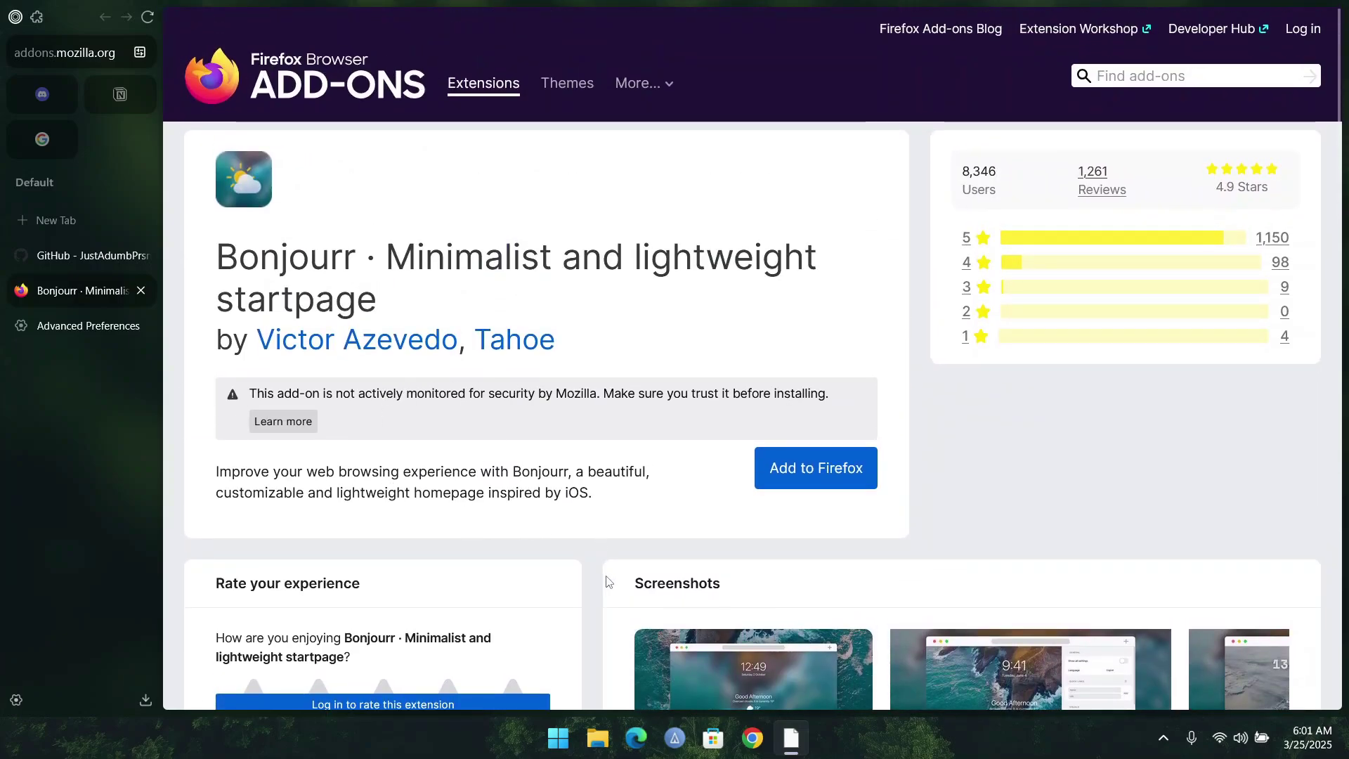
click(830, 485)
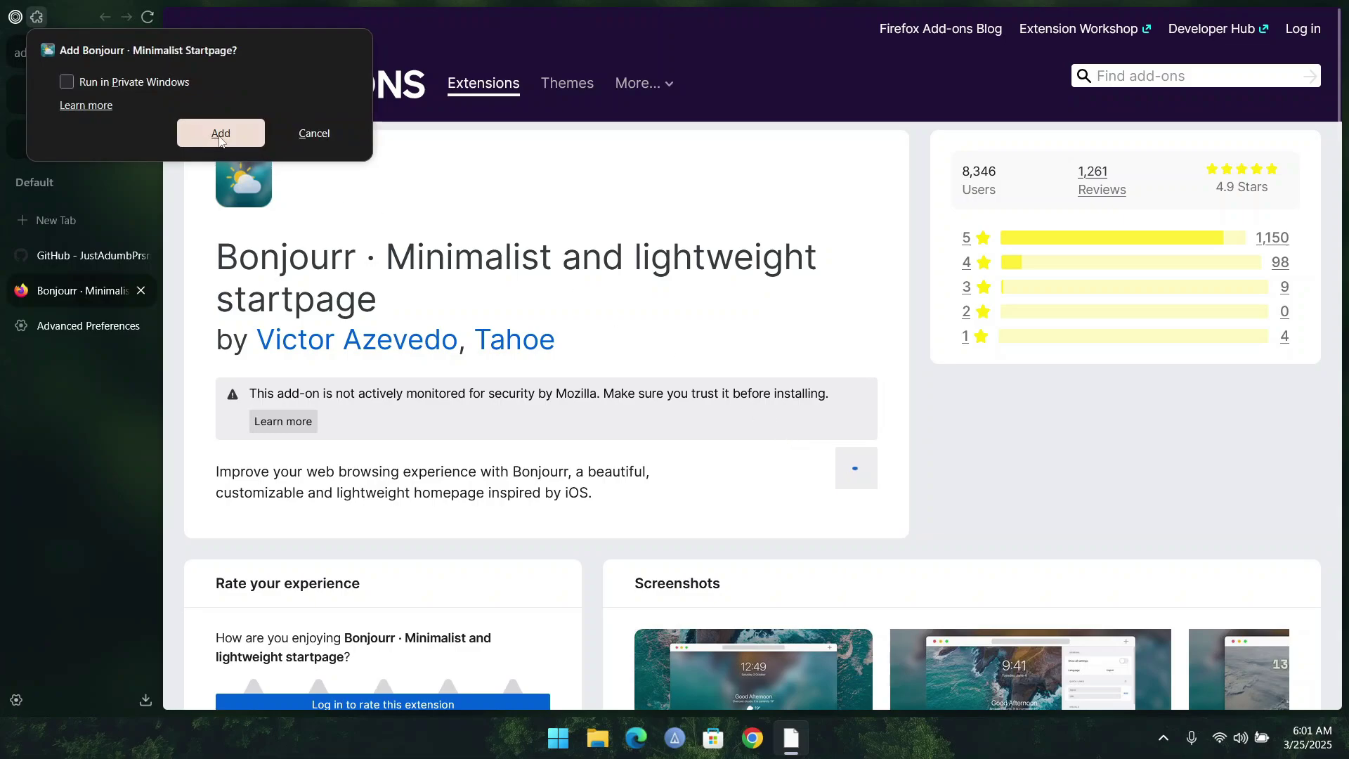
click(149, 83)
click(211, 133)
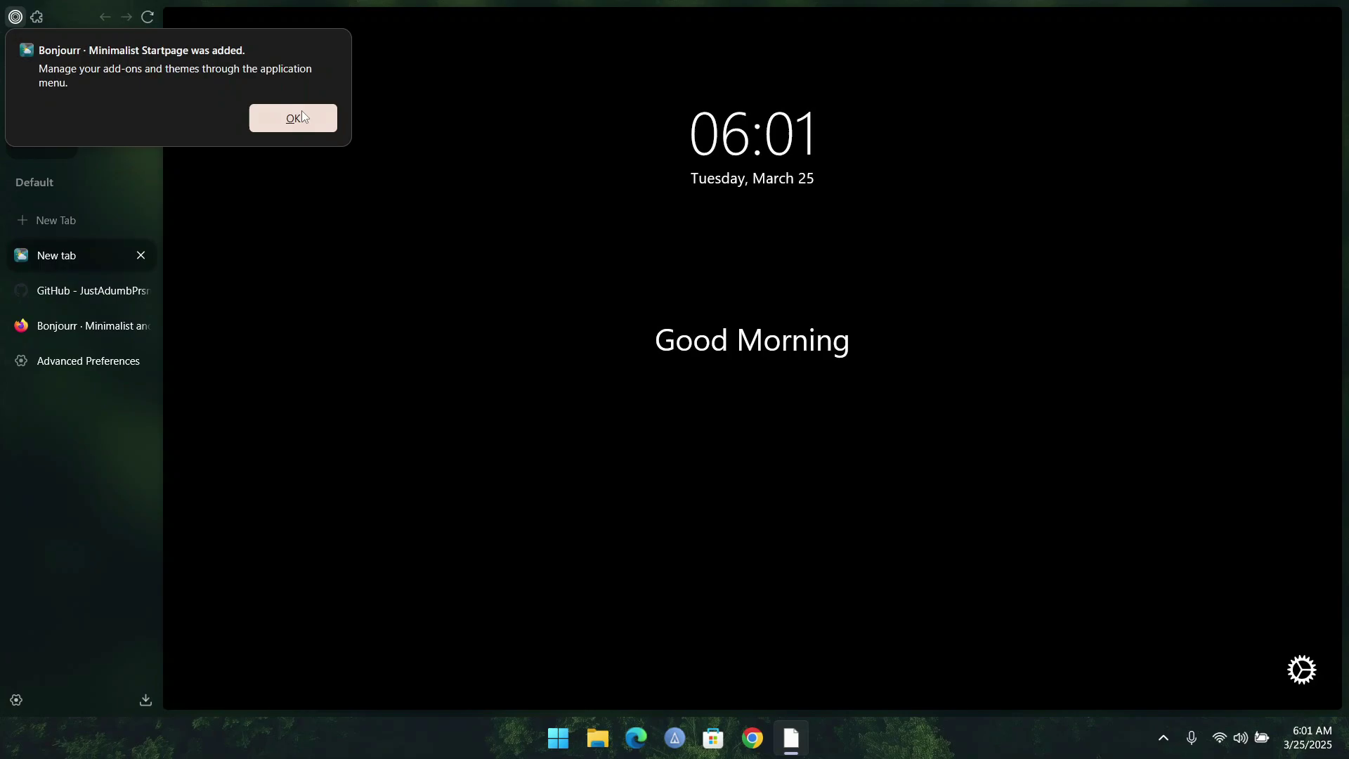
click(301, 116)
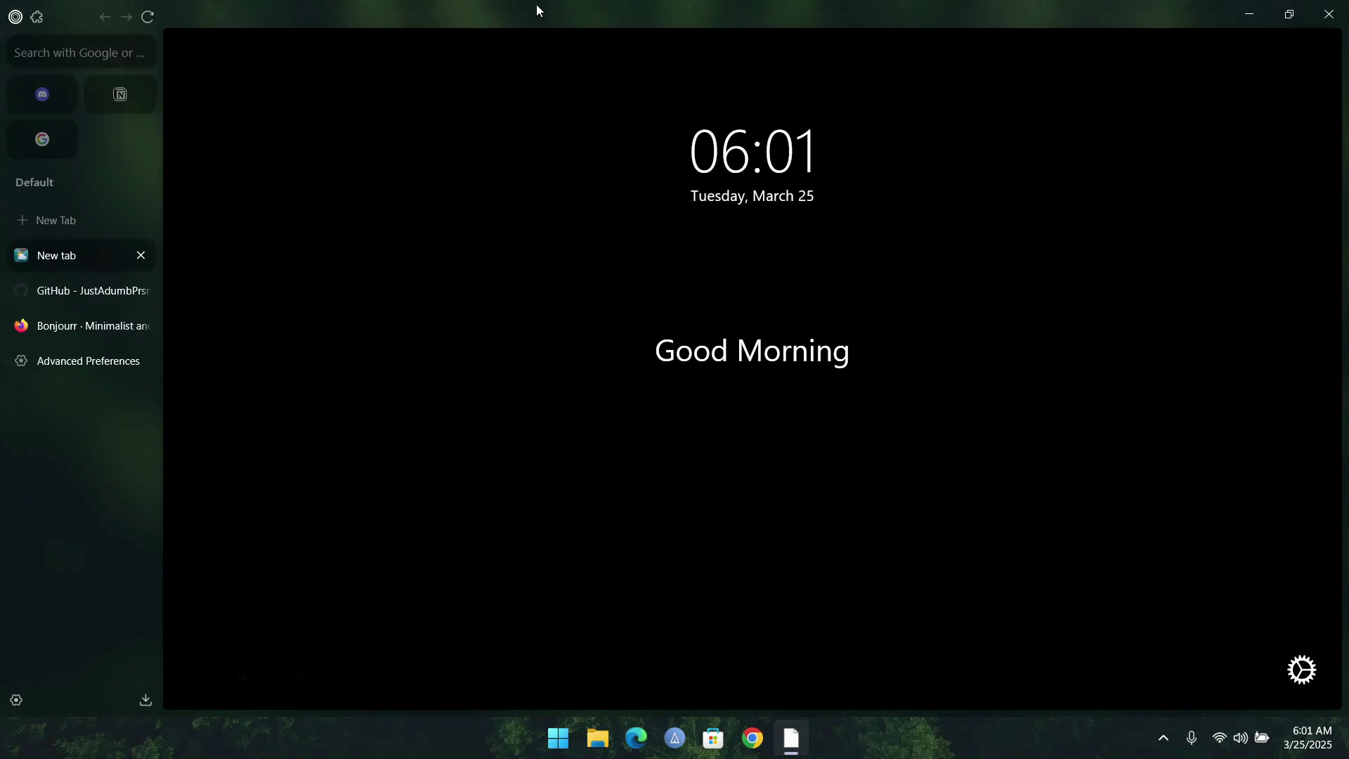
drag(536, 7, 492, 184)
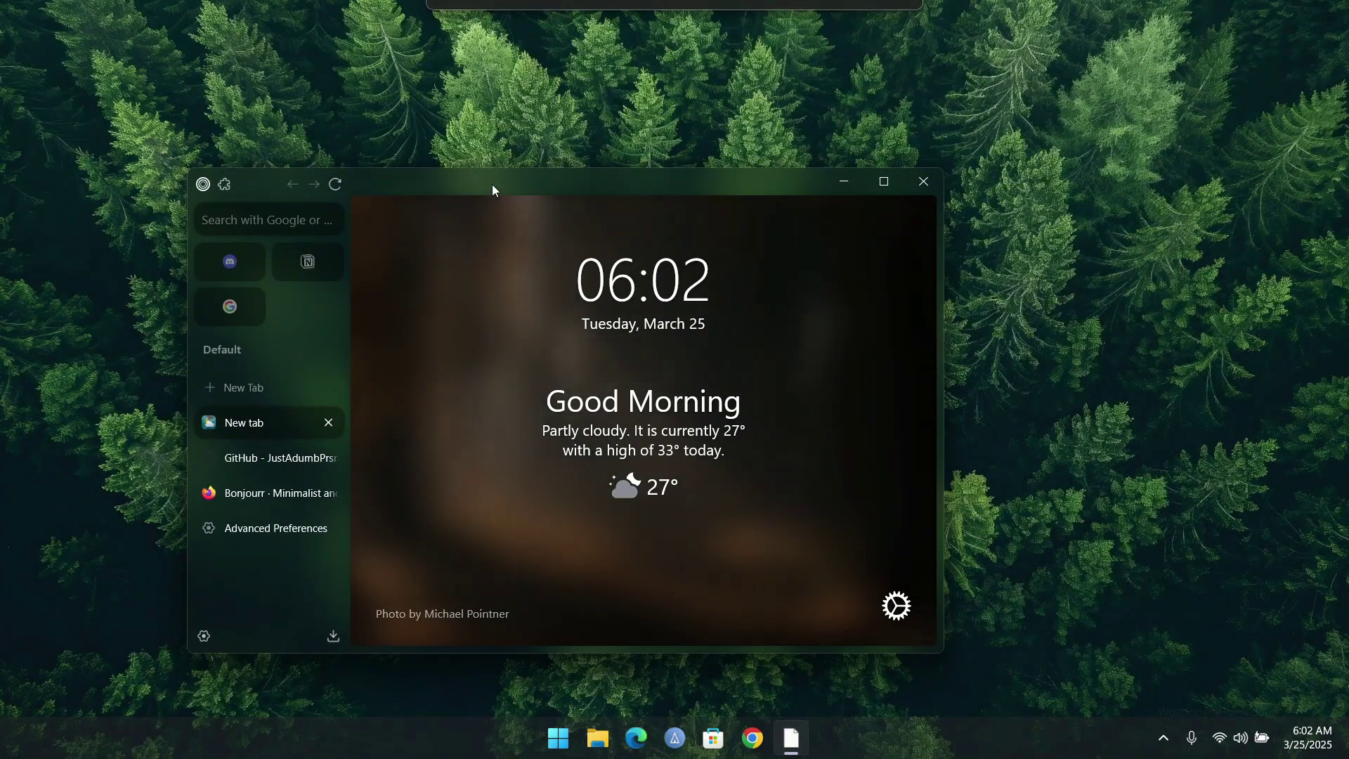
Maximize the Zen window and look through the Bonjourr start page settings and the new tab overlay, closing both
double_click(492, 184)
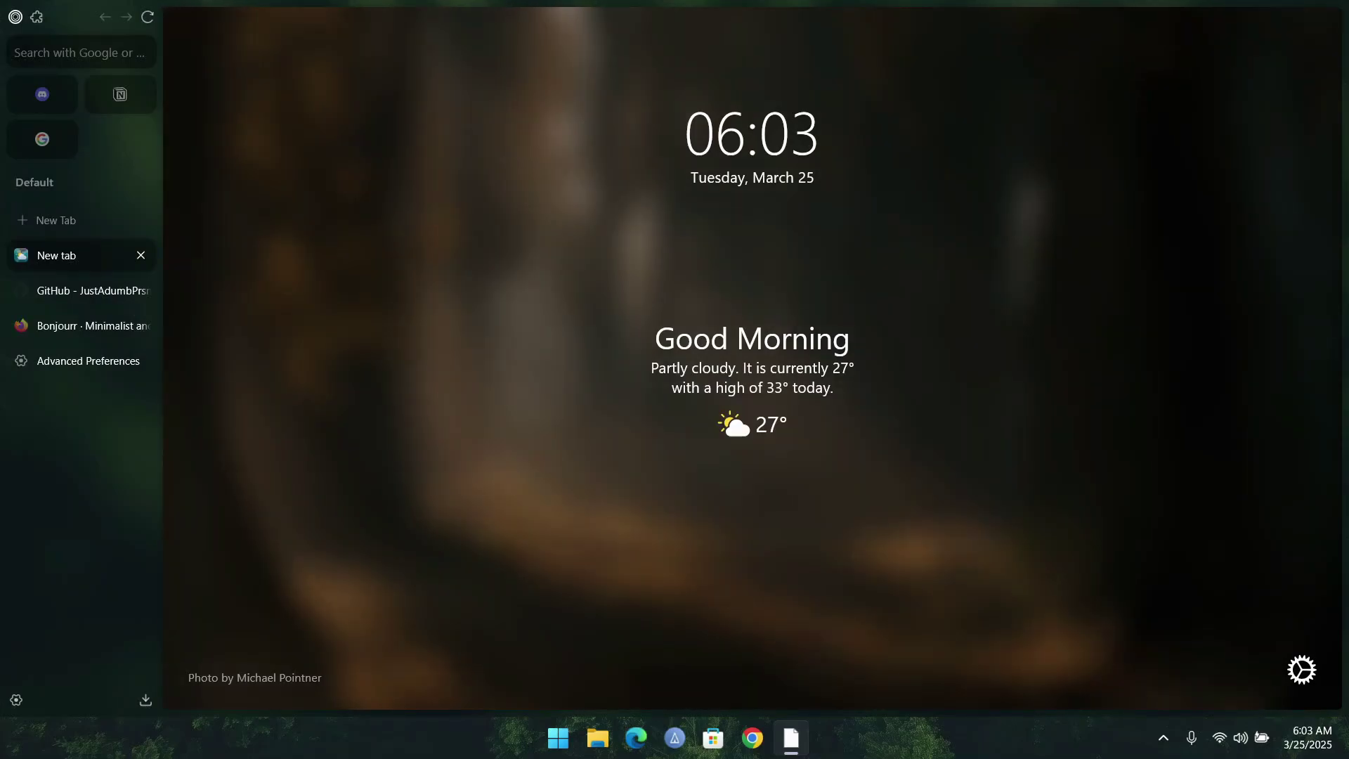
click(1301, 670)
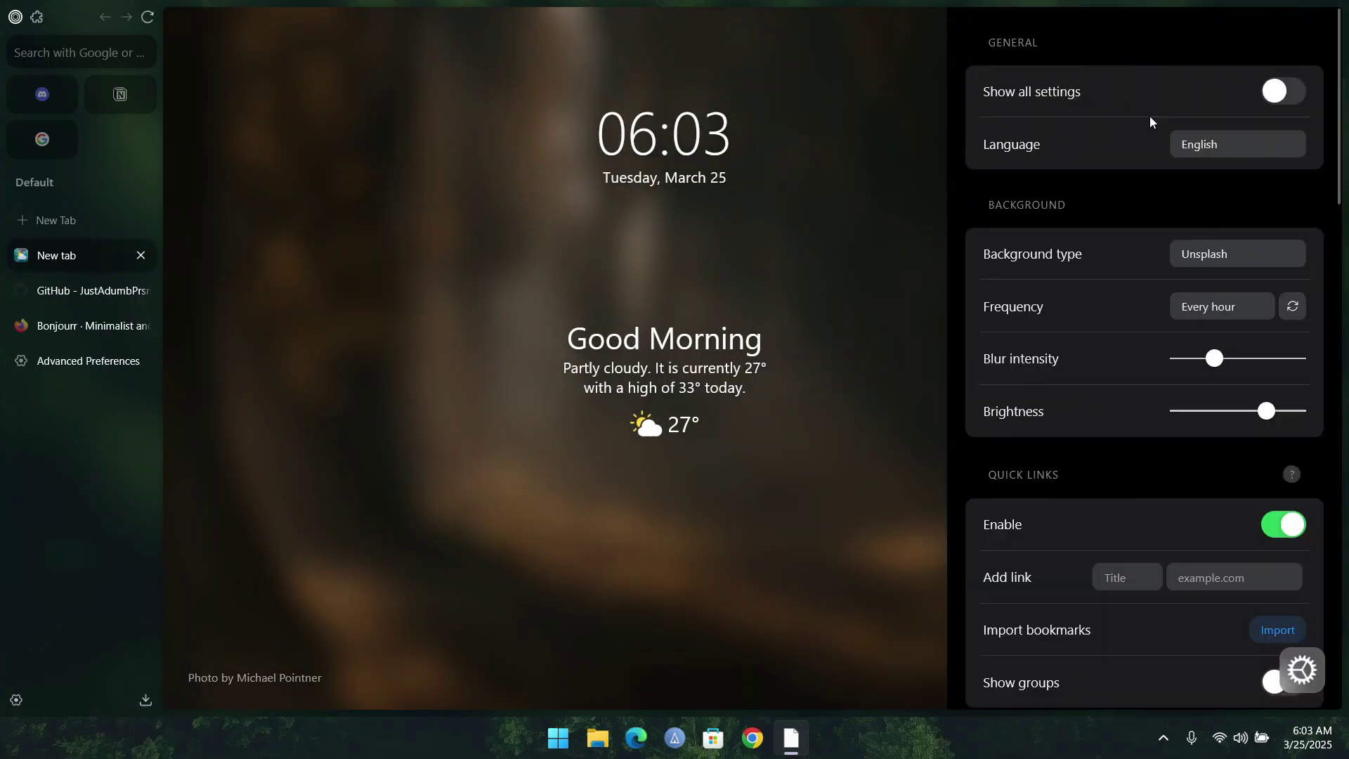
scroll(1149, 117, down, 6)
scroll(1138, 156, down, 10)
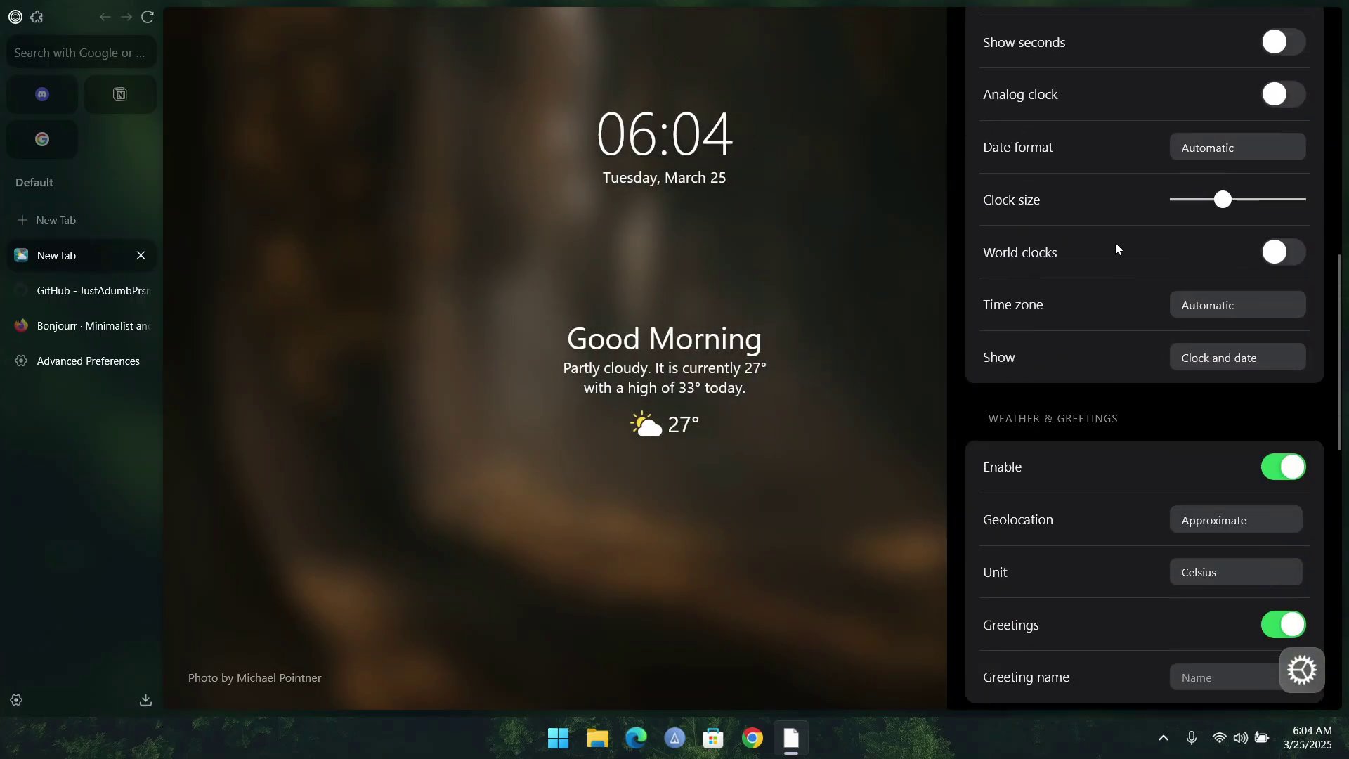
scroll(1135, 298, down, 6)
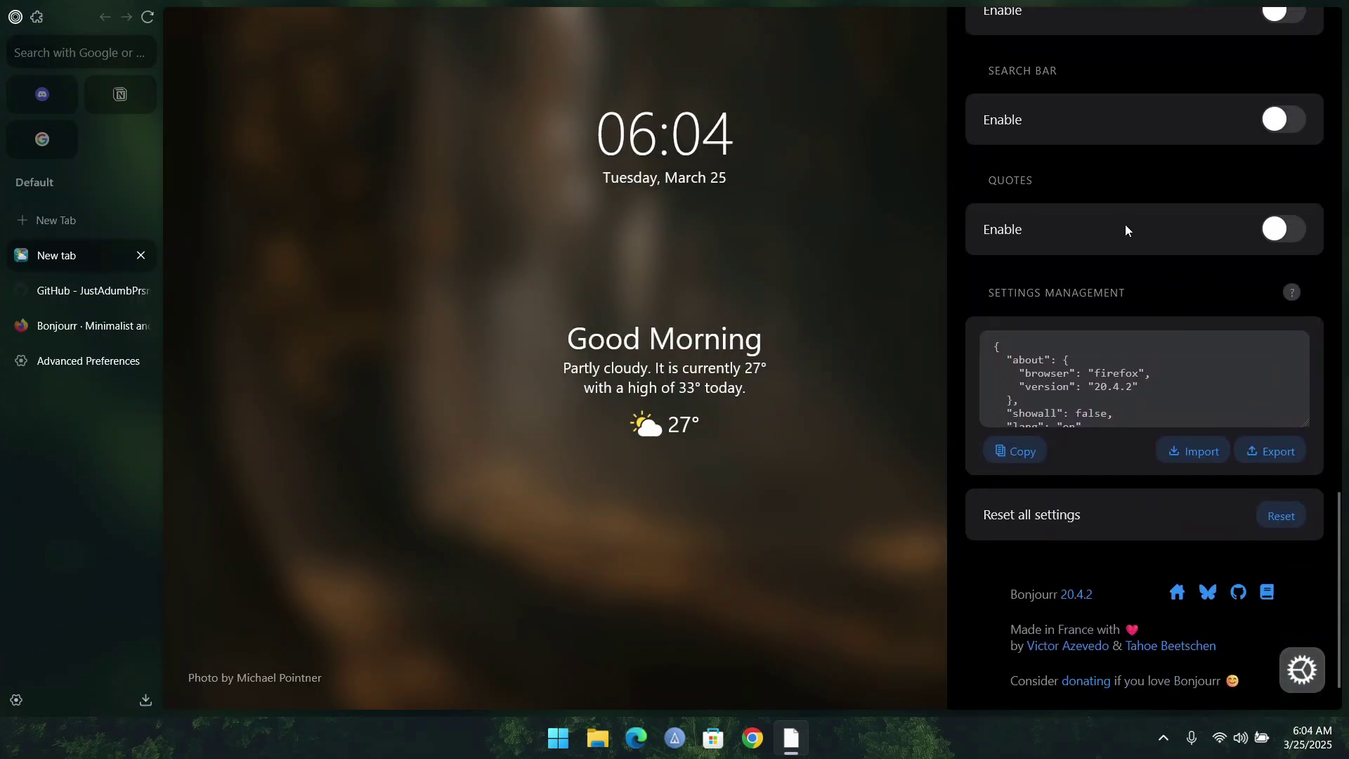
scroll(1114, 217, up, 20)
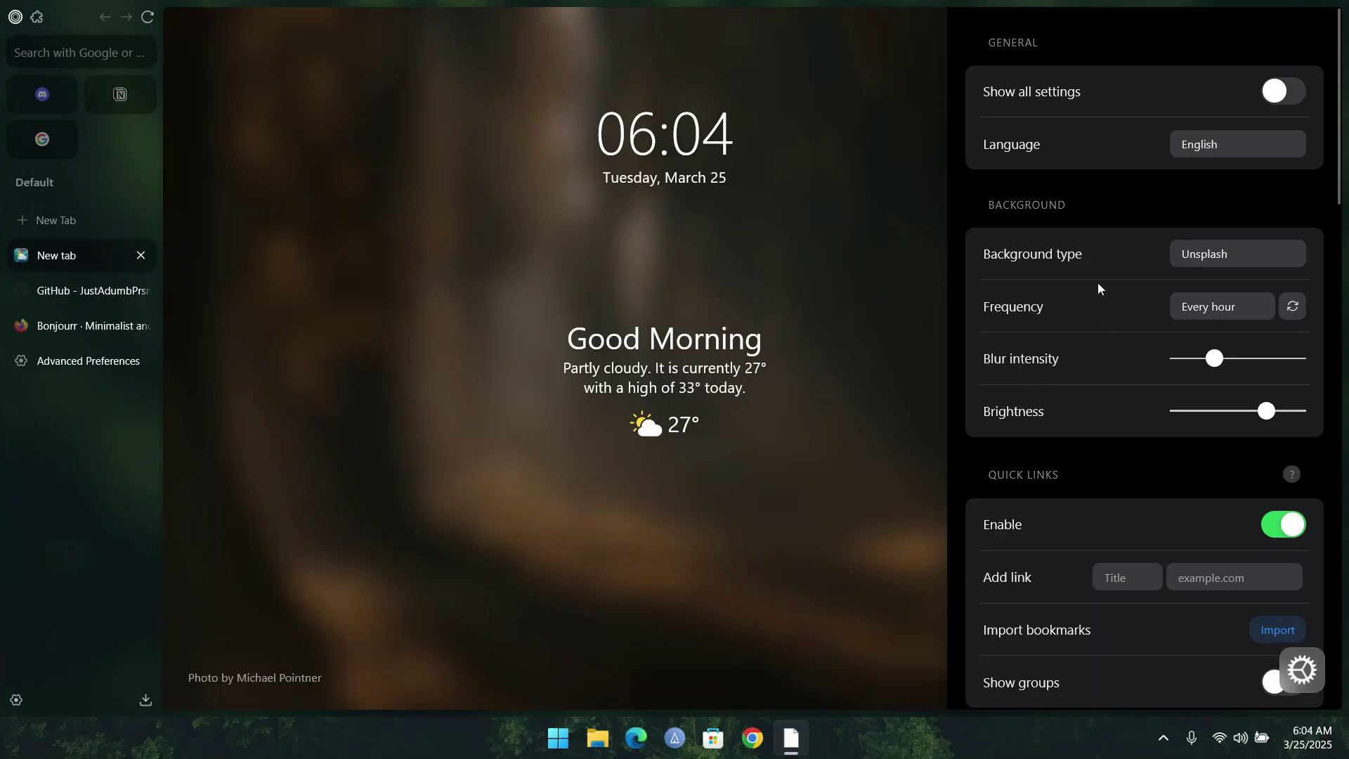
click(785, 586)
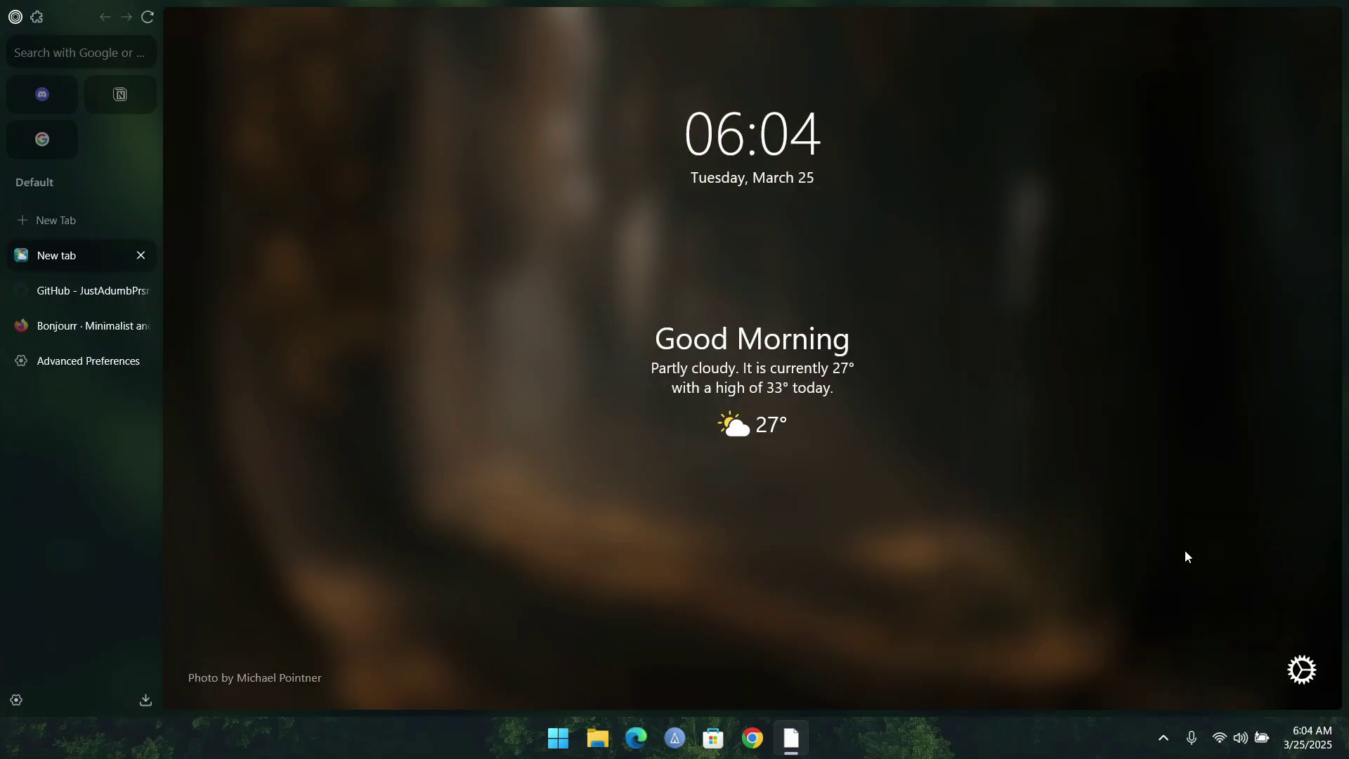
click(78, 229)
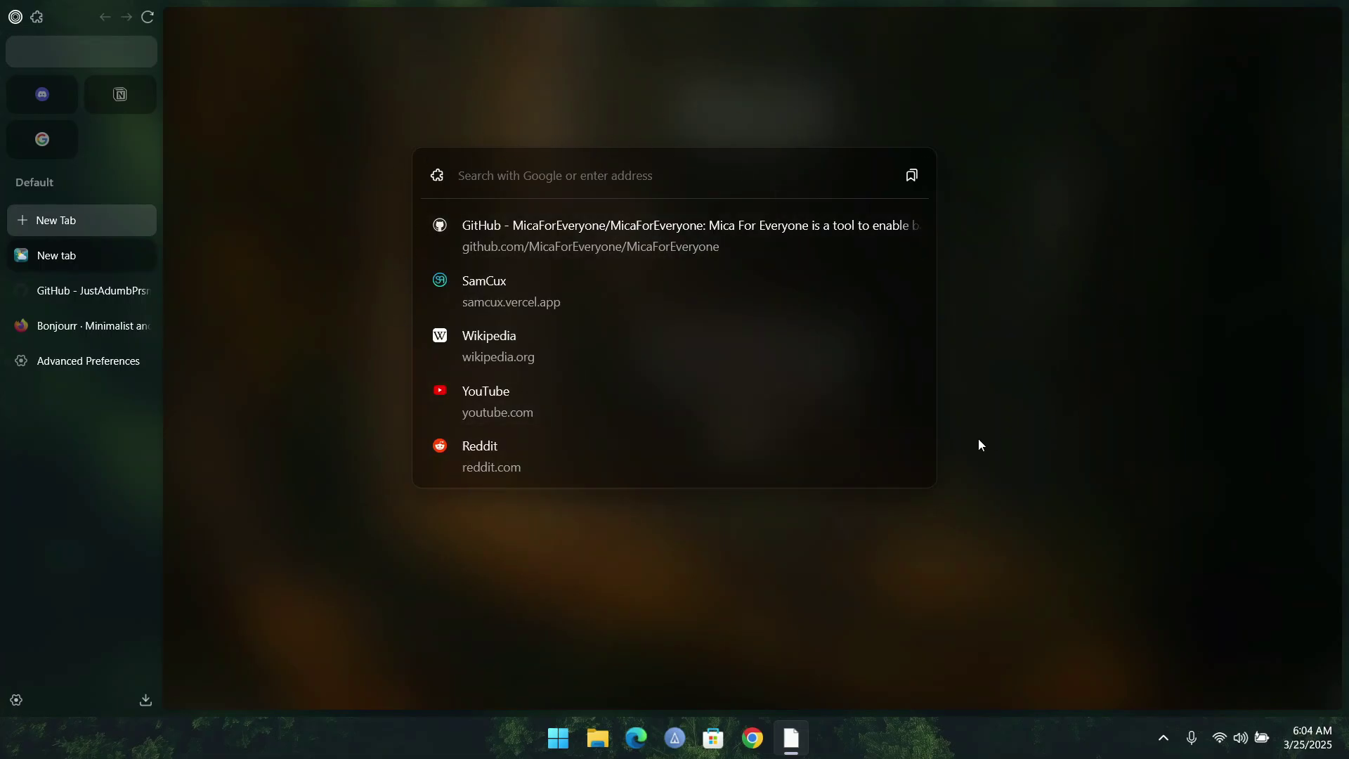
click(280, 588)
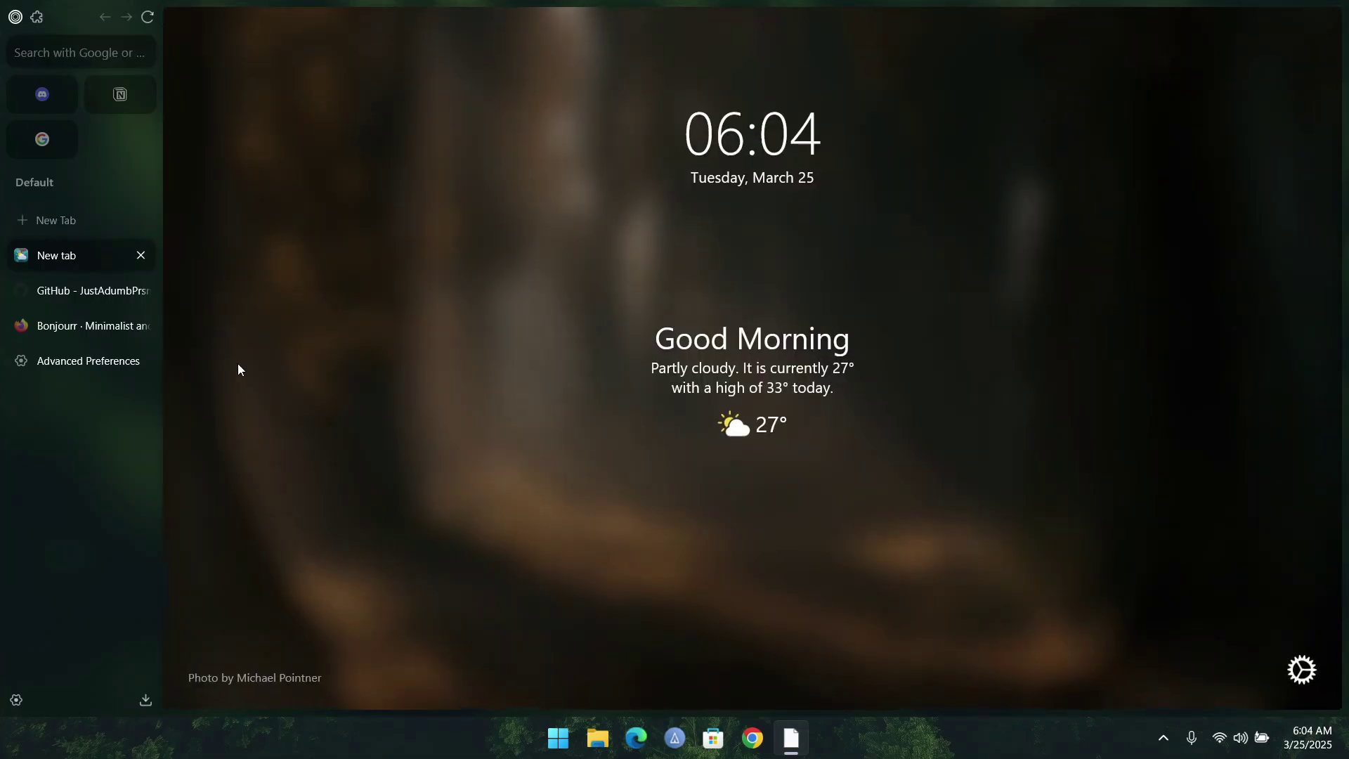
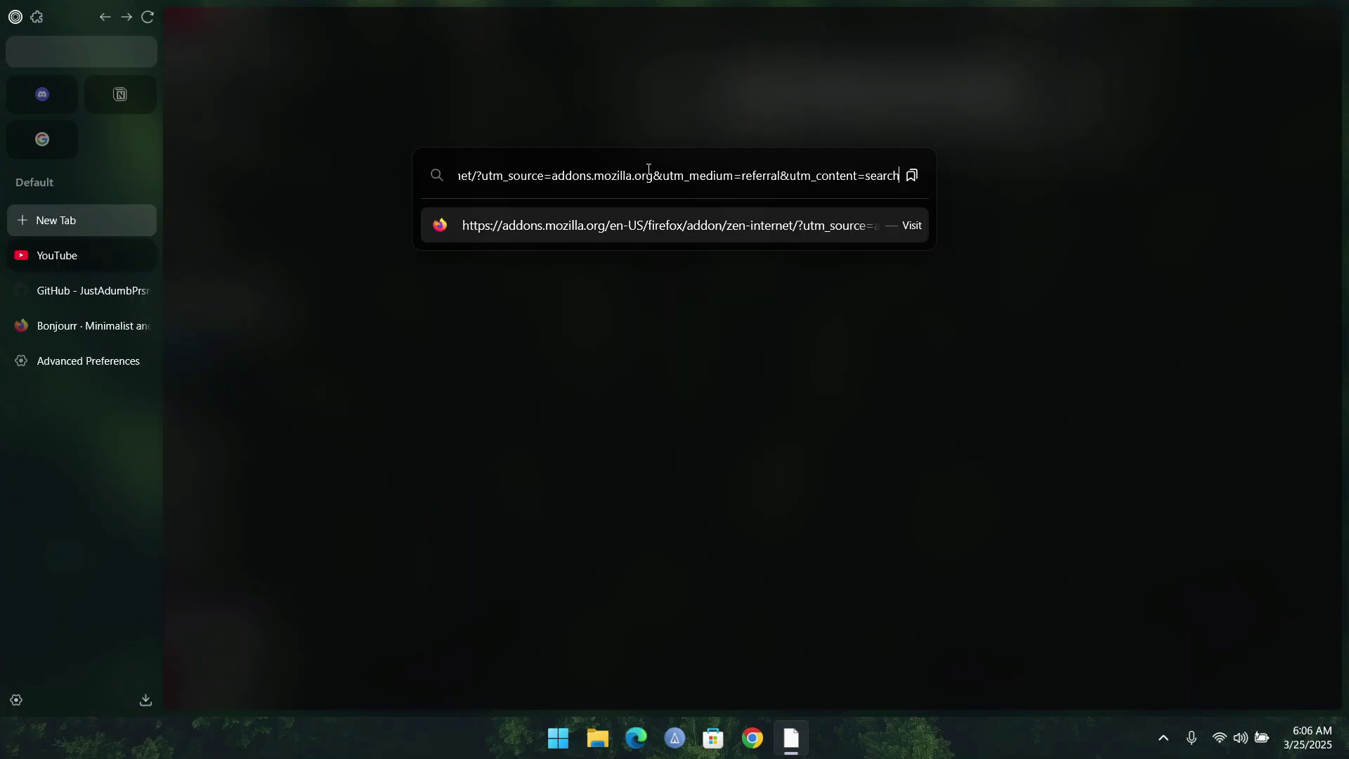
Load the Zen Internet page on addons.mozilla.org and add the extension with its requested permissions
key(Return)
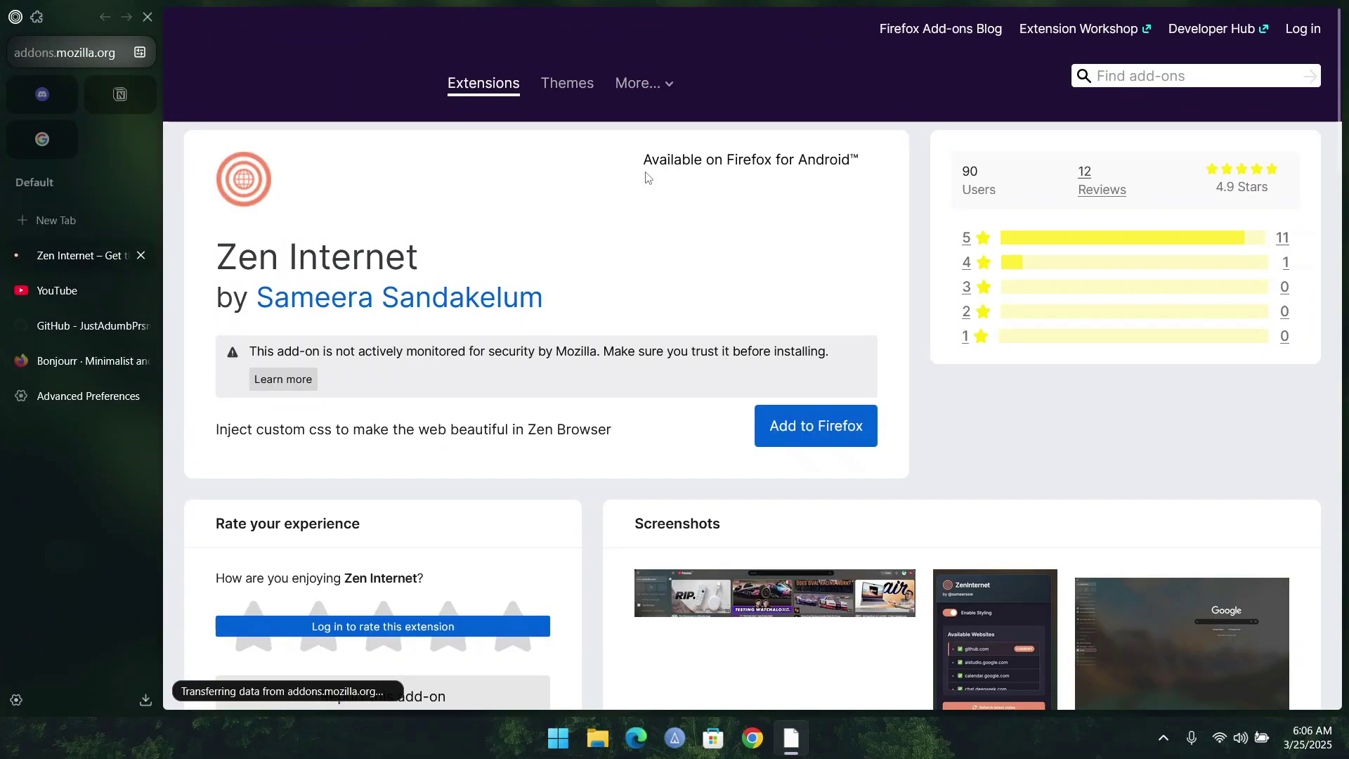
click(790, 437)
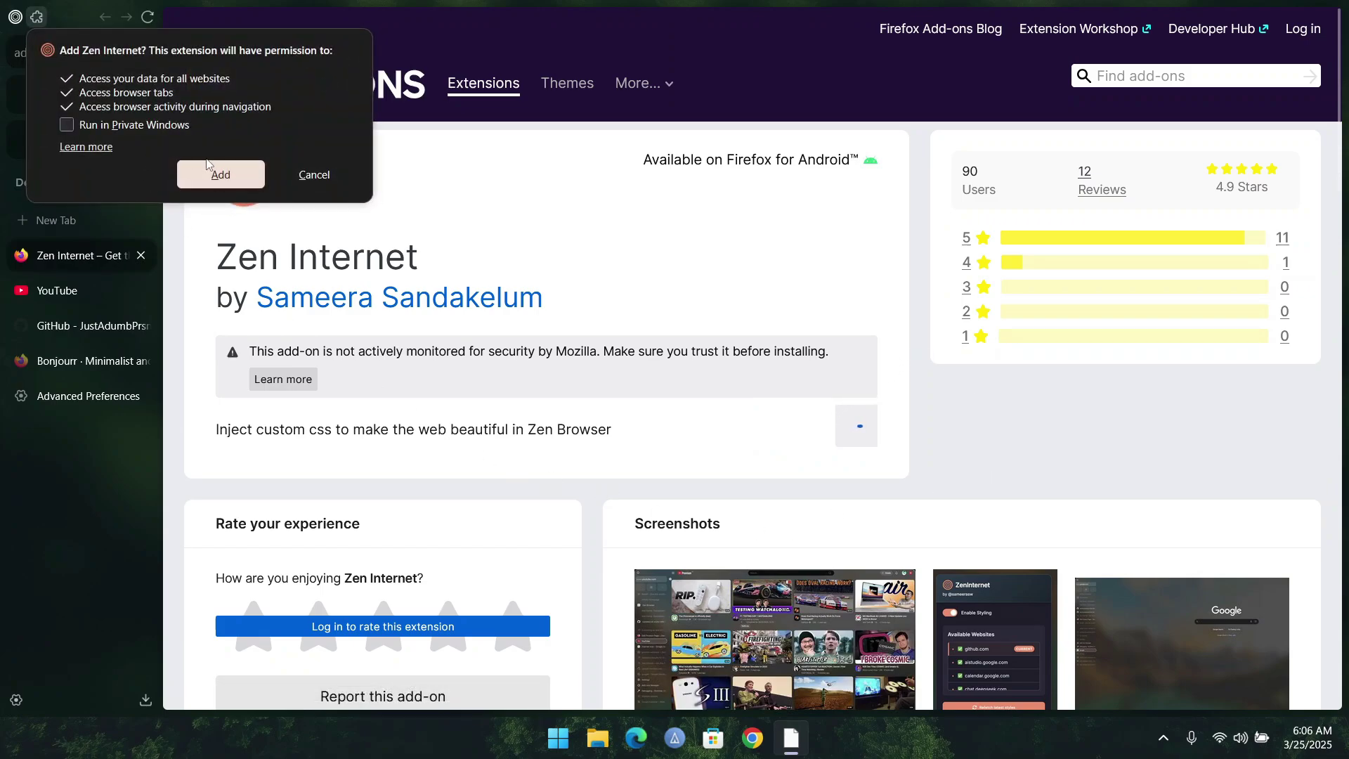
click(208, 173)
click(291, 120)
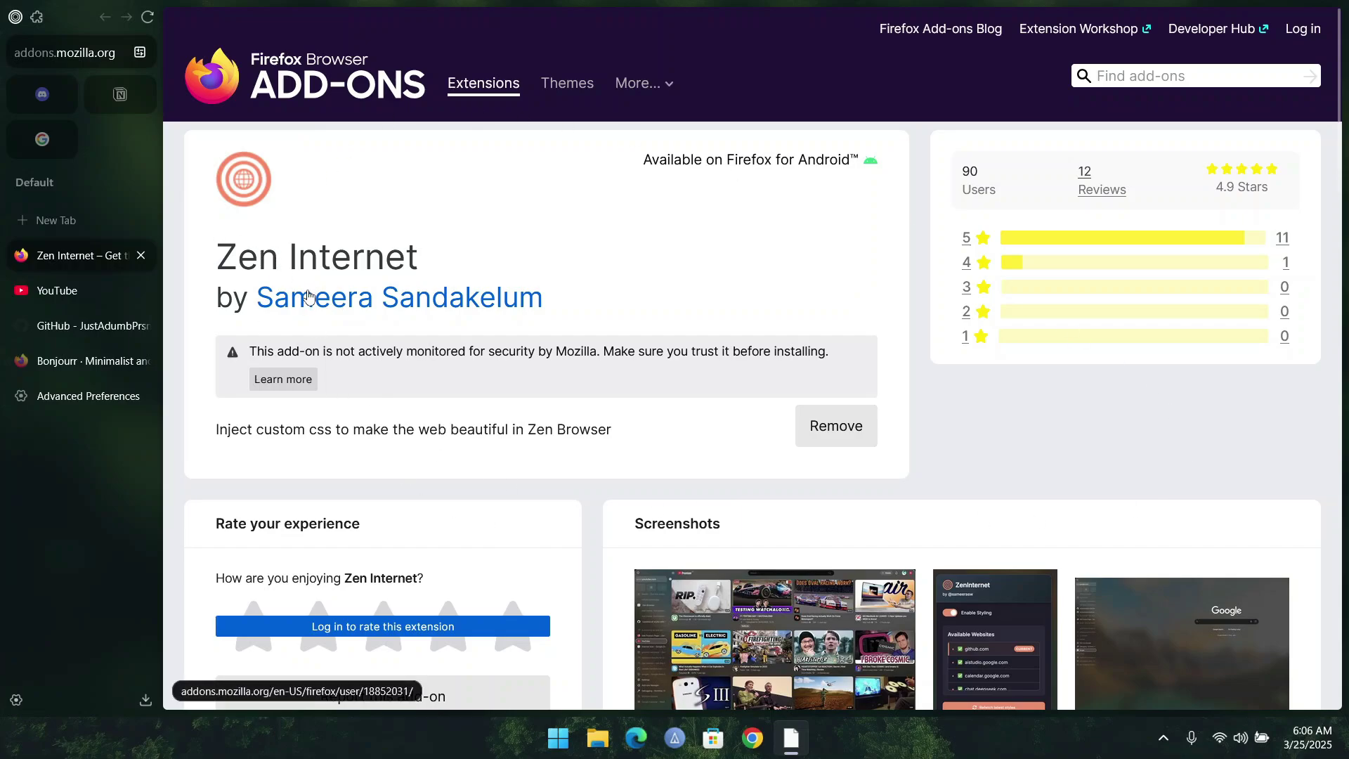
triple_click(415, 251)
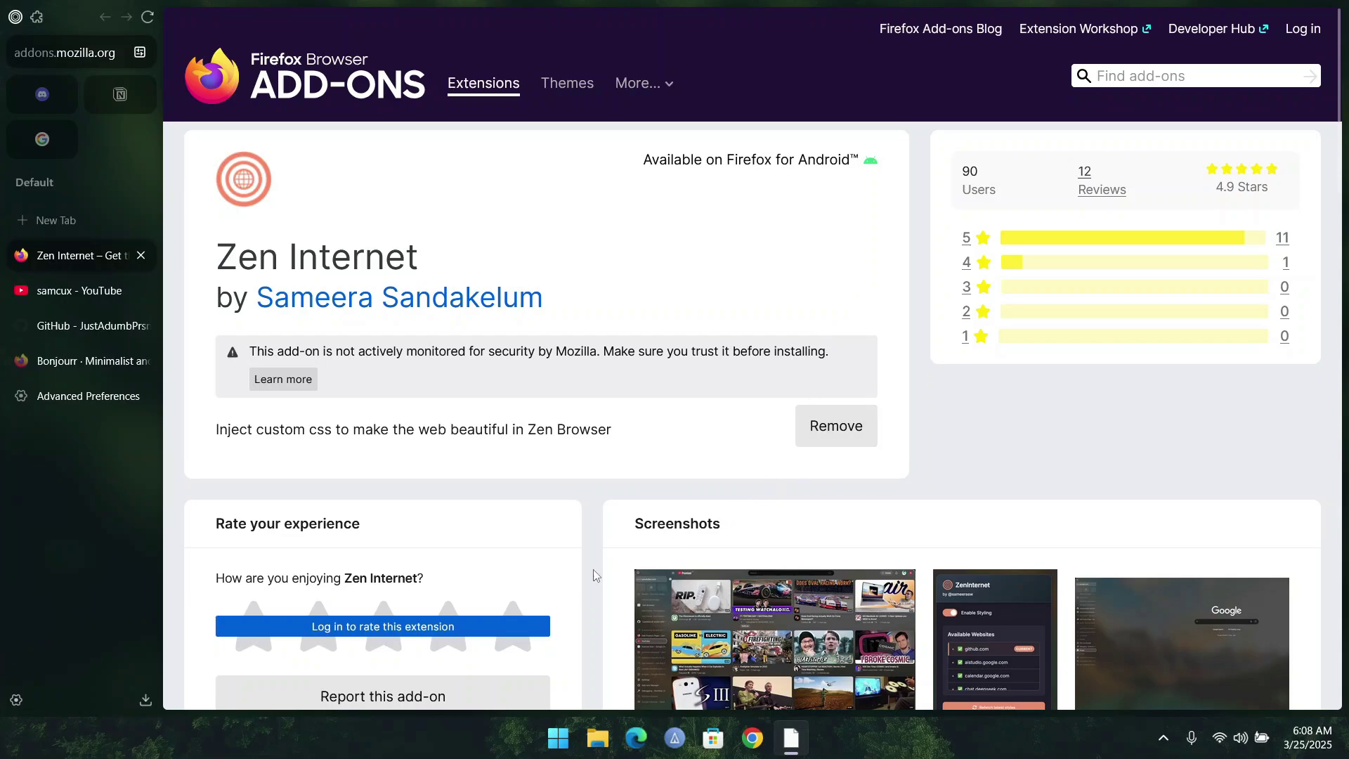
In the ZenInternet extension, switch Enable Styling and Auto Update Styles off and back on, refetch the latest styles, and close it
click(36, 17)
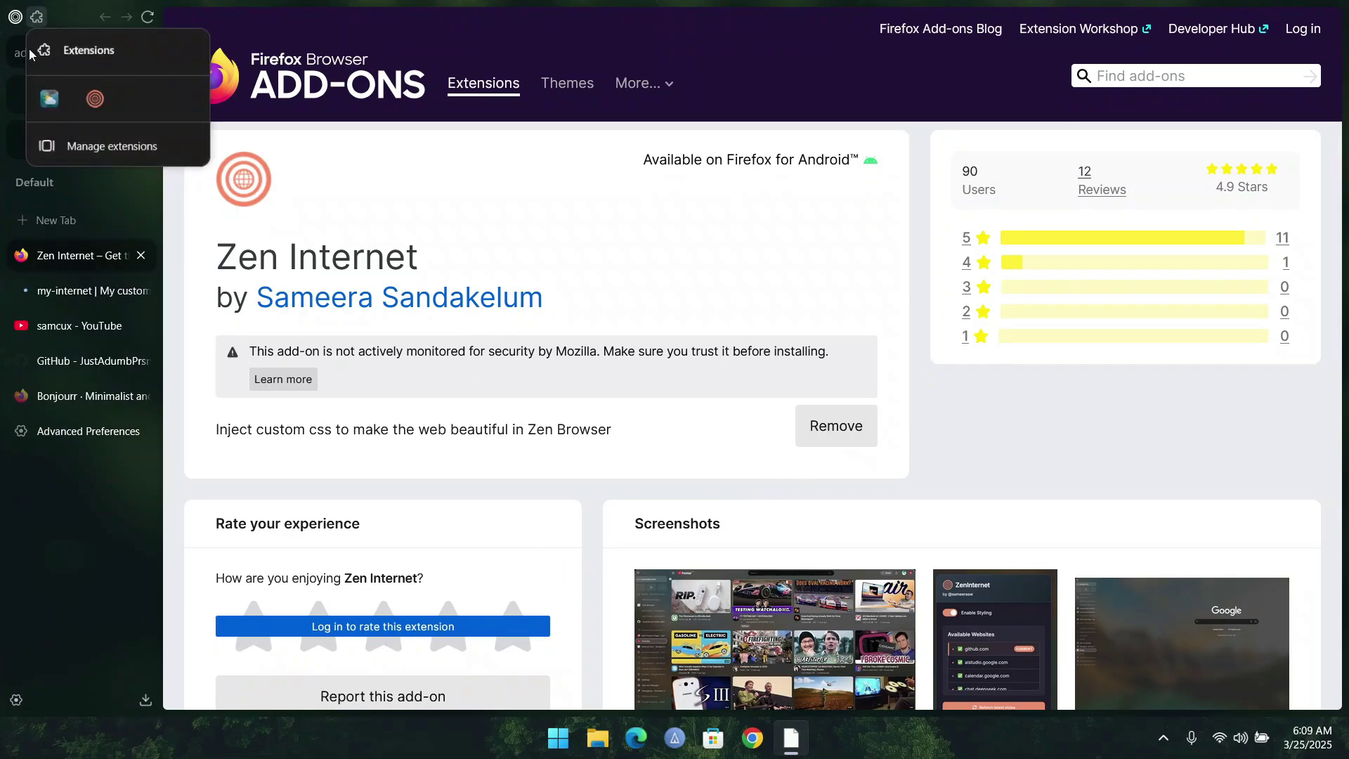
click(91, 101)
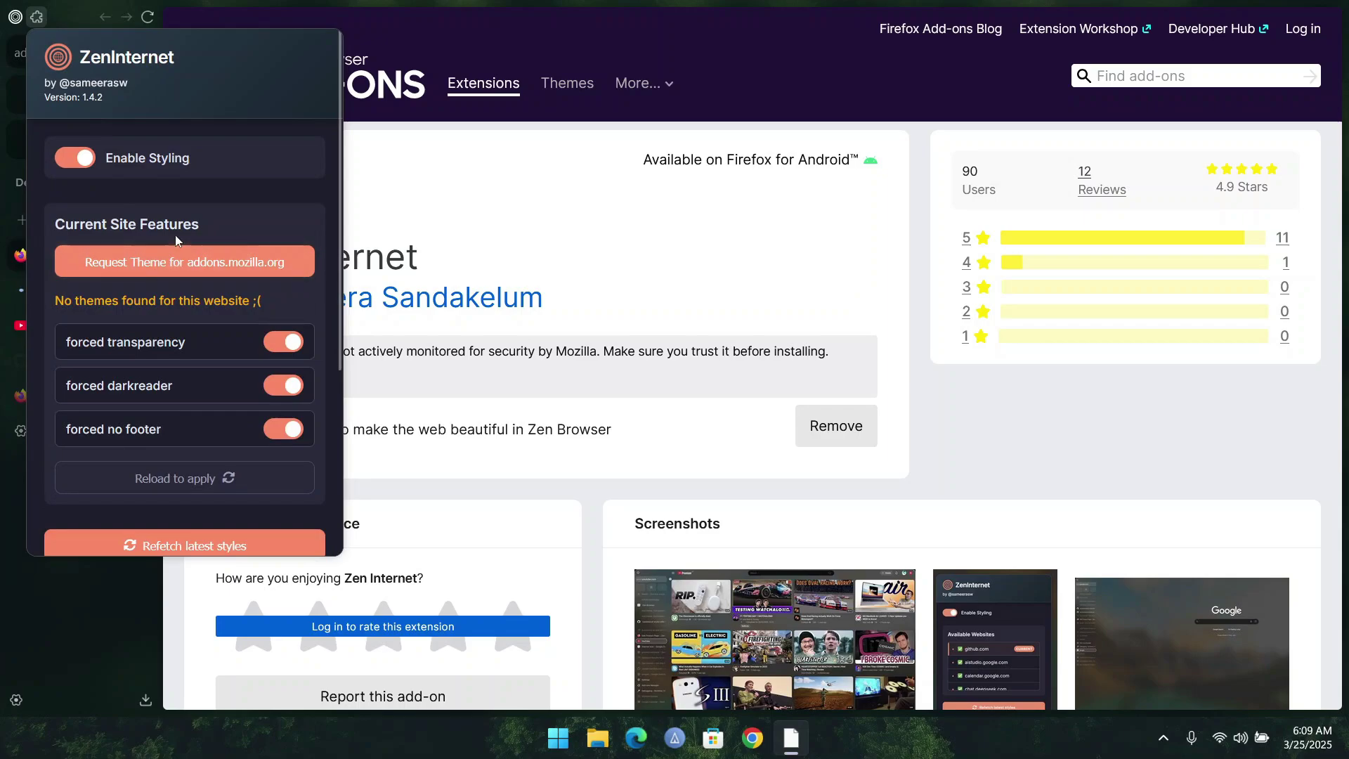
click(83, 156)
click(83, 157)
scroll(197, 399, down, 3)
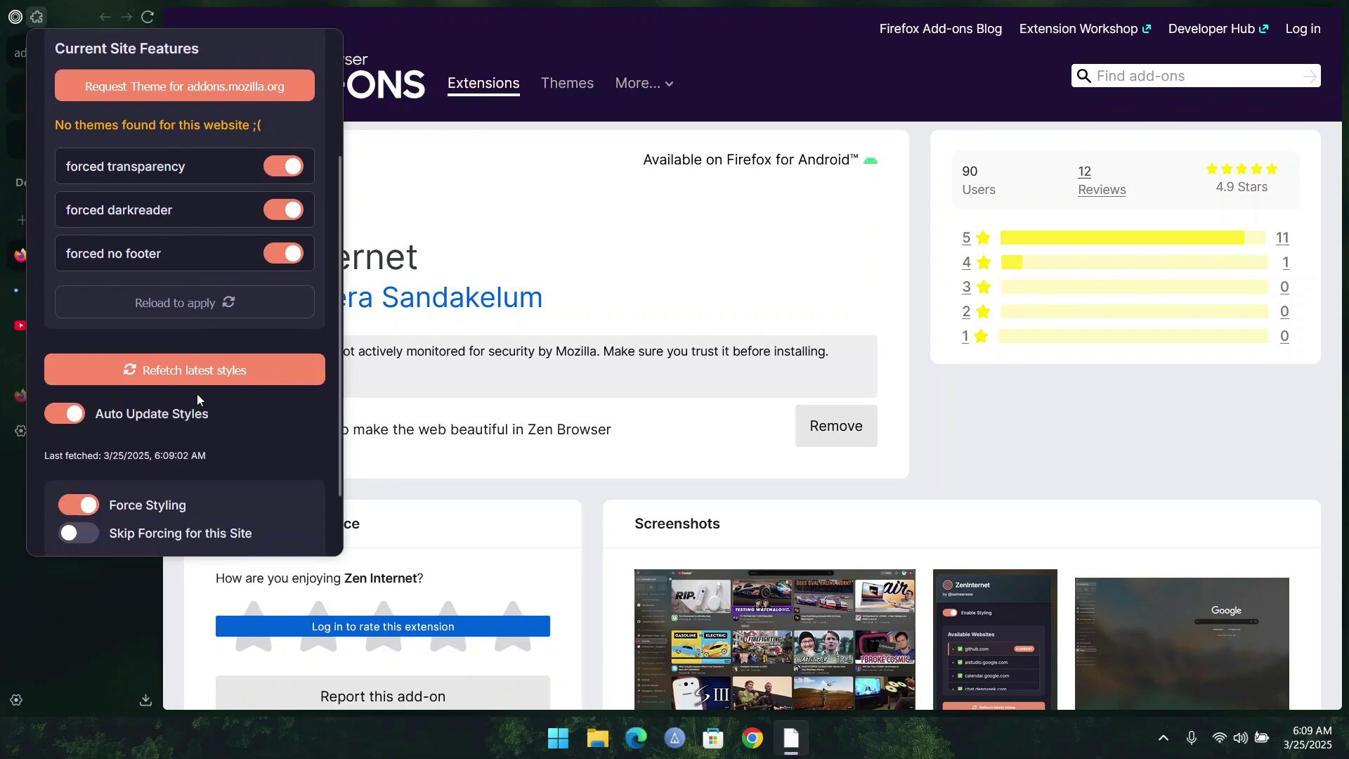
click(63, 405)
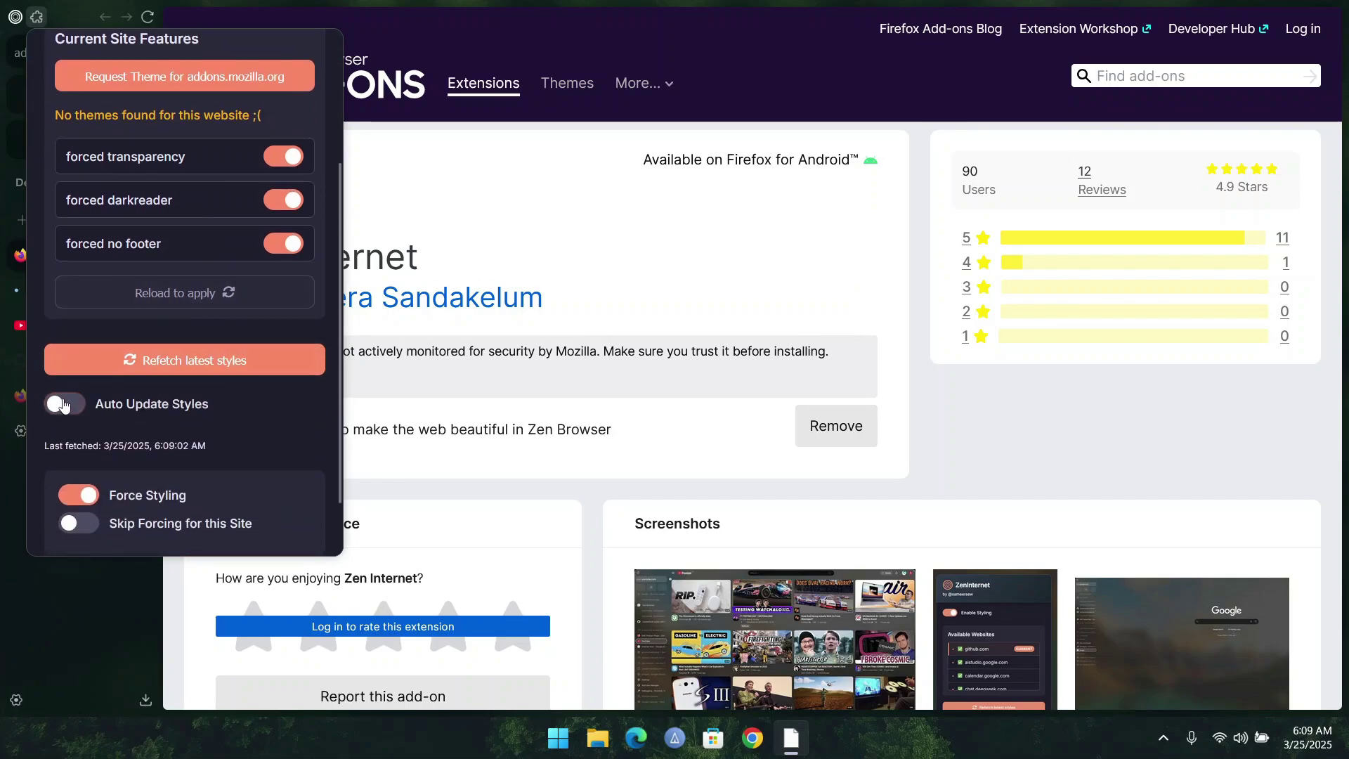
click(63, 405)
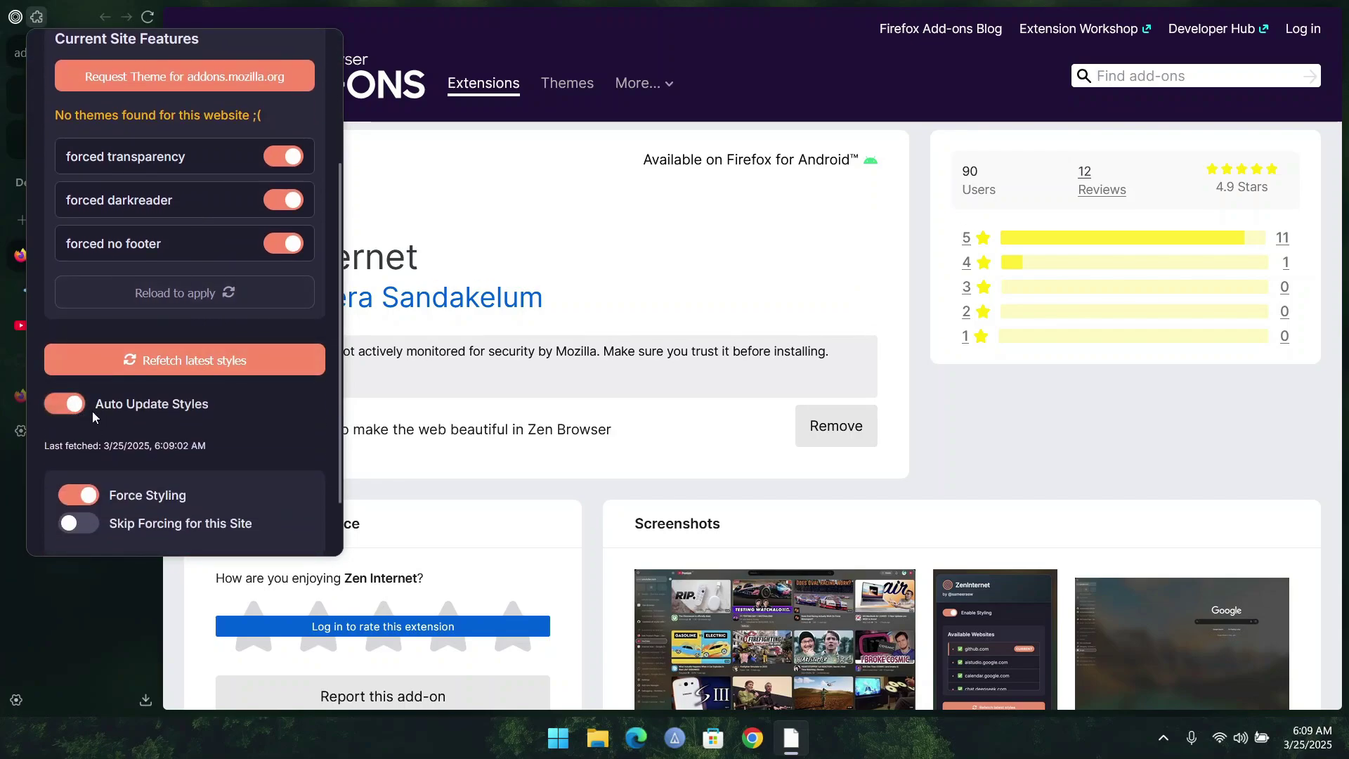
click(166, 302)
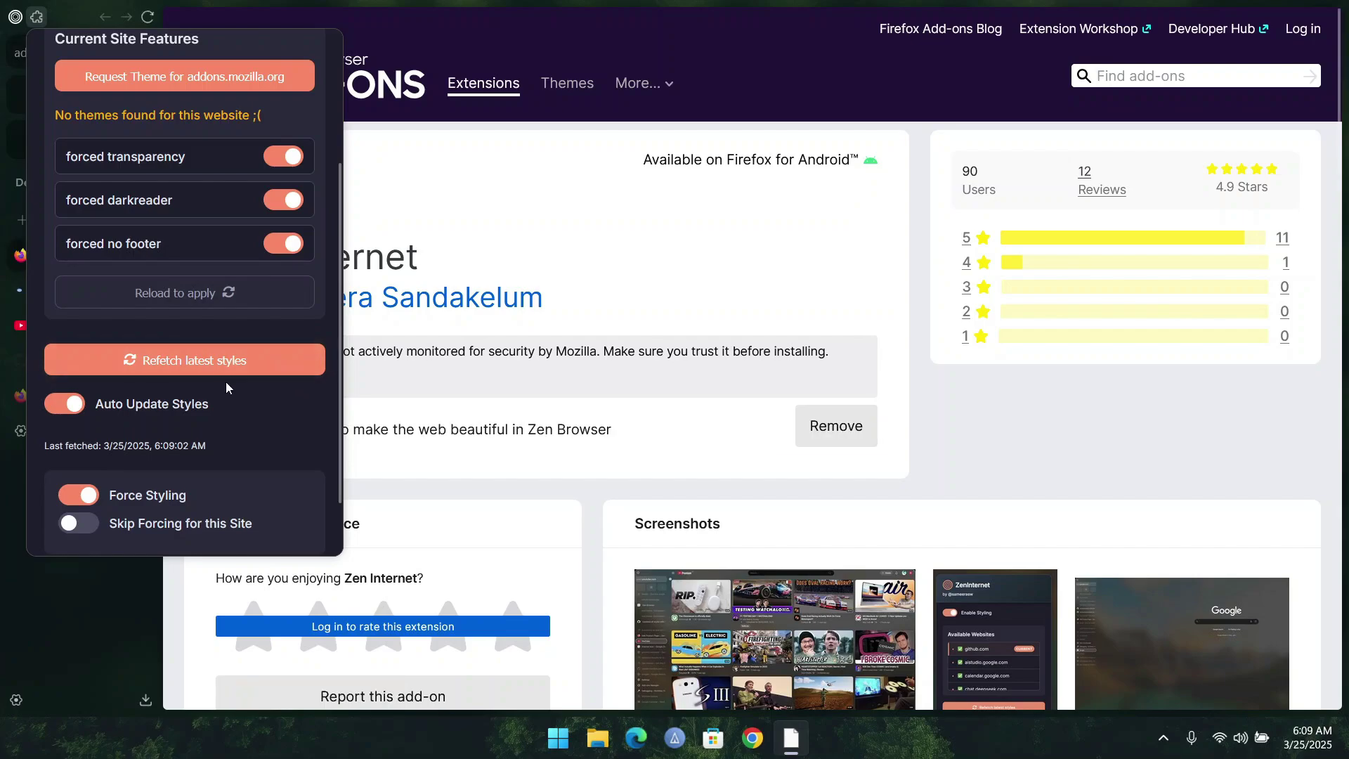
click(225, 360)
click(729, 262)
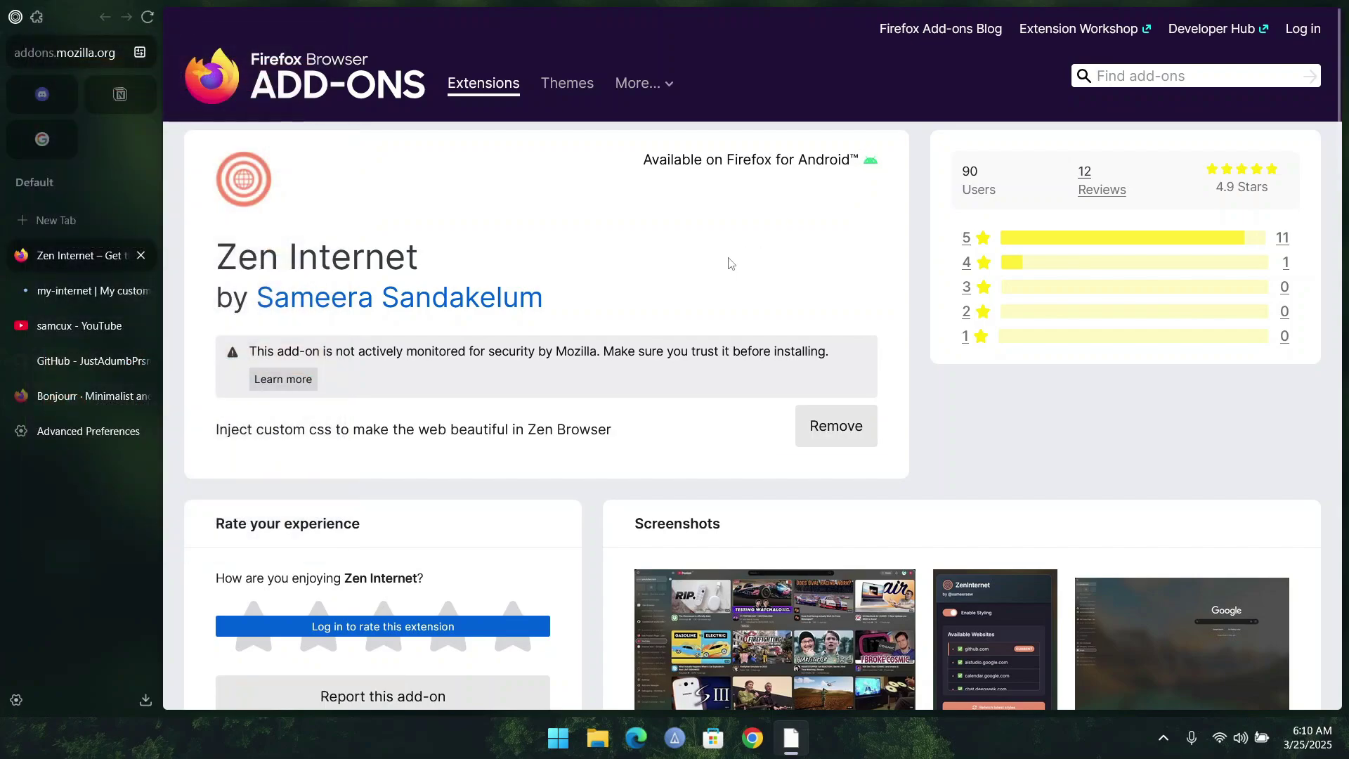
Close the Zen Internet, Bonjourr and Advanced Preferences tabs, viewing the YouTube and Nebula GitHub tabs in between
key(ctrl+w)
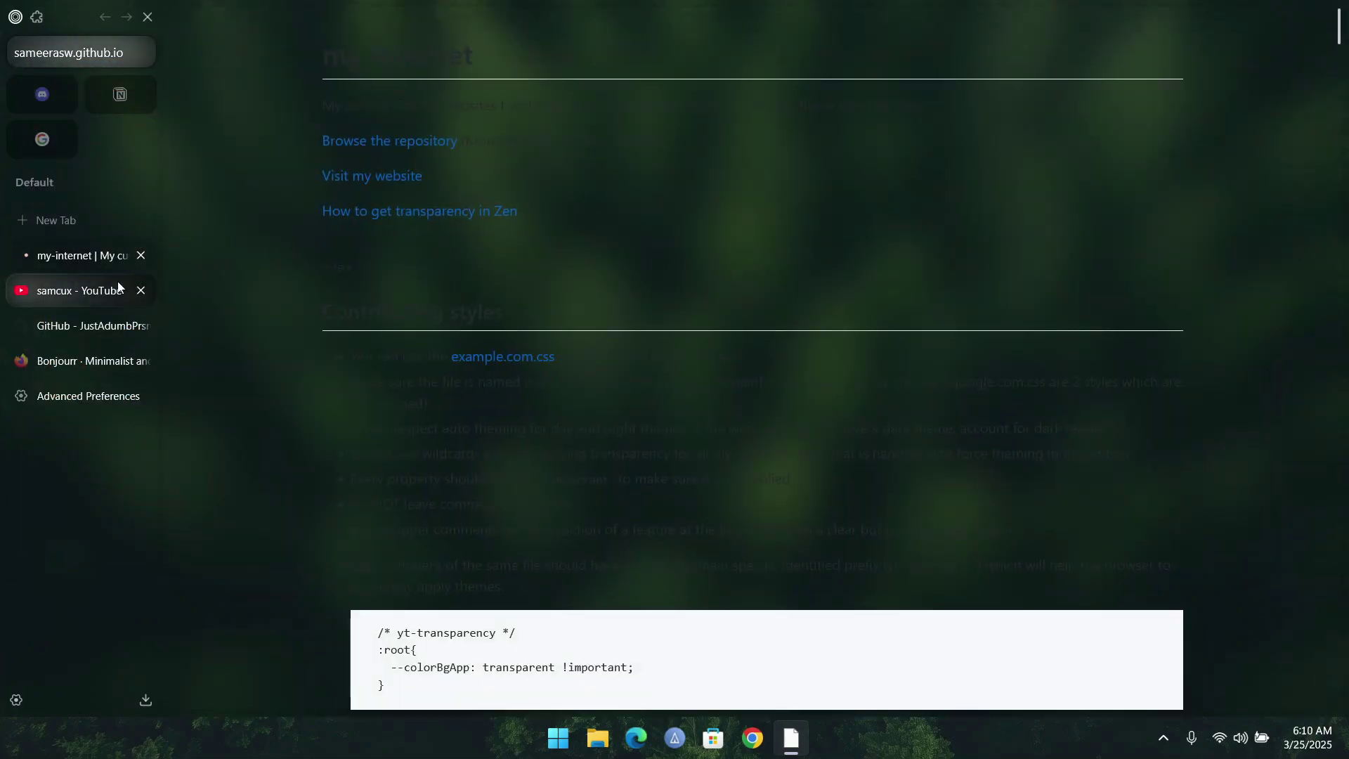
click(56, 294)
click(78, 325)
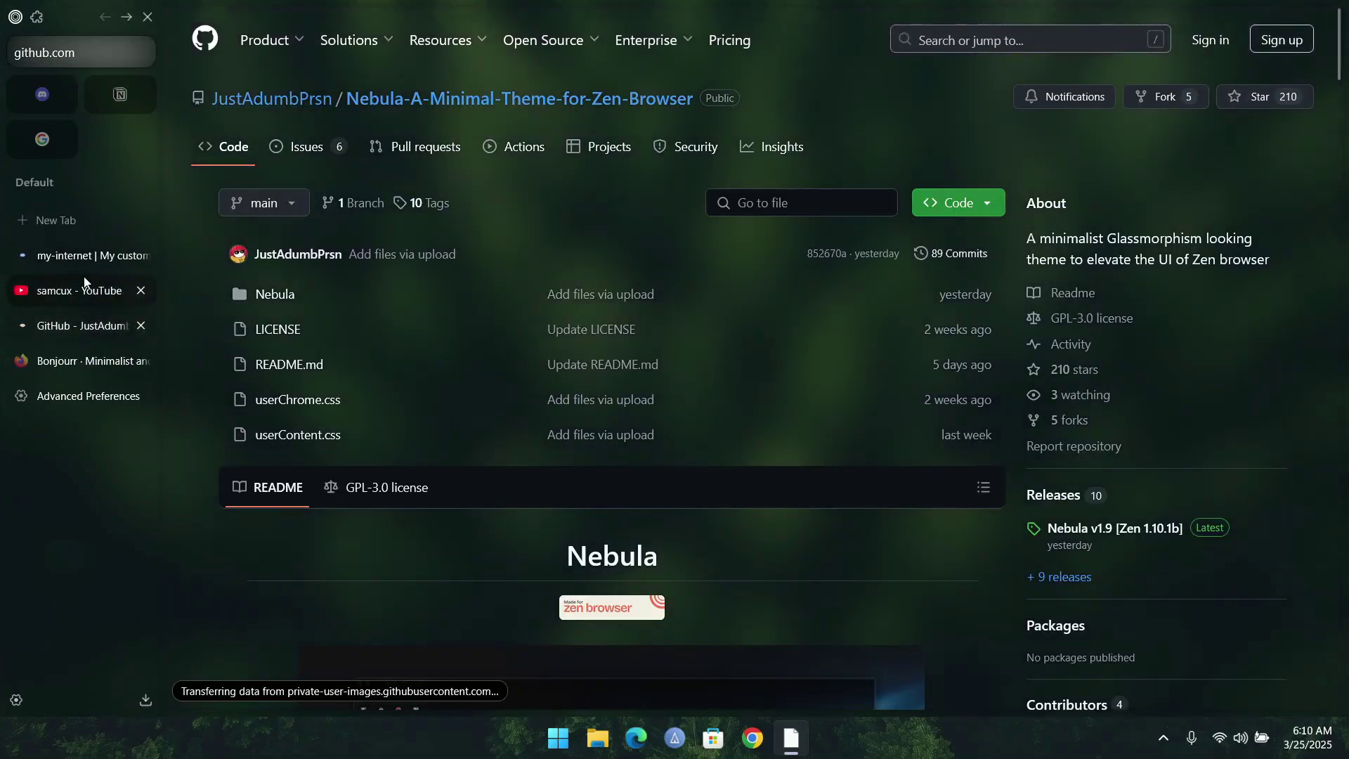
click(141, 360)
click(141, 361)
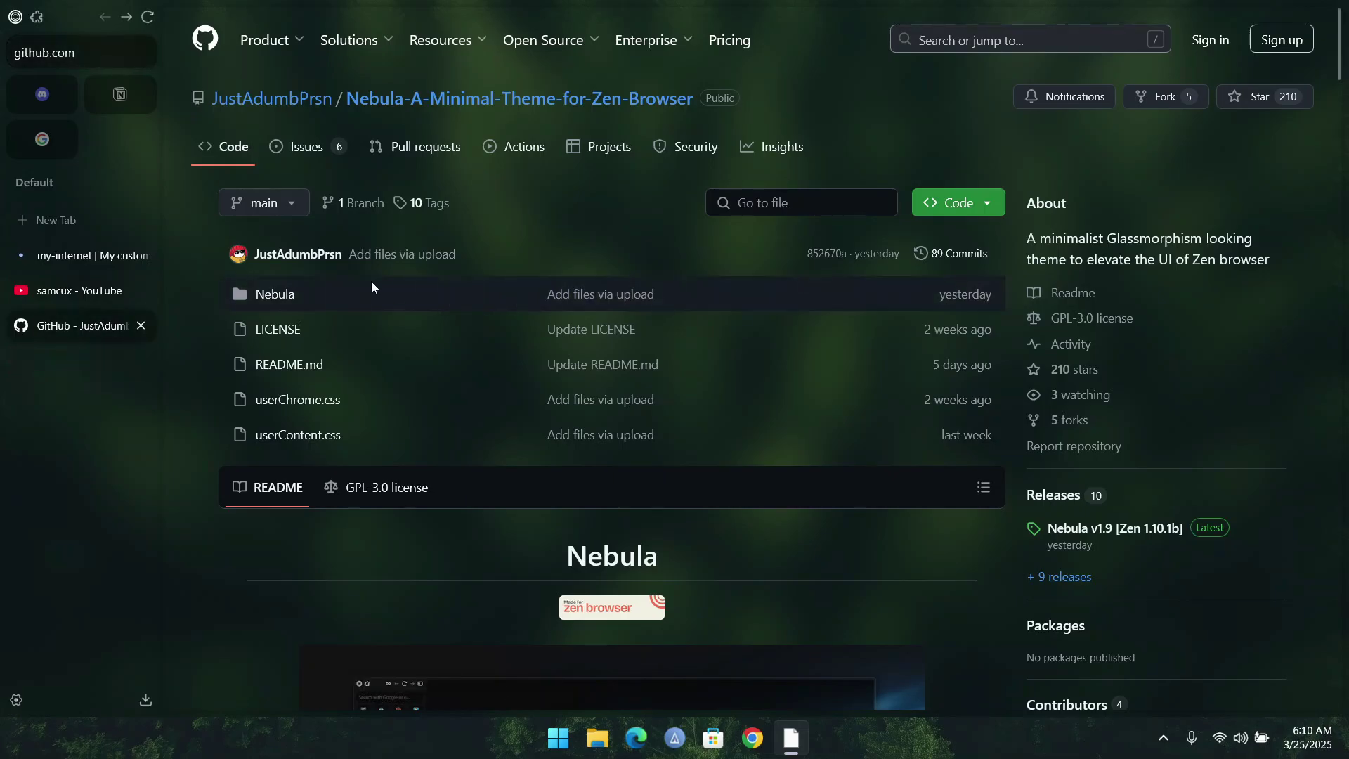
Switch between the my-internet, YouTube and Nebula GitHub tabs to check the transparent styling on each page
click(73, 259)
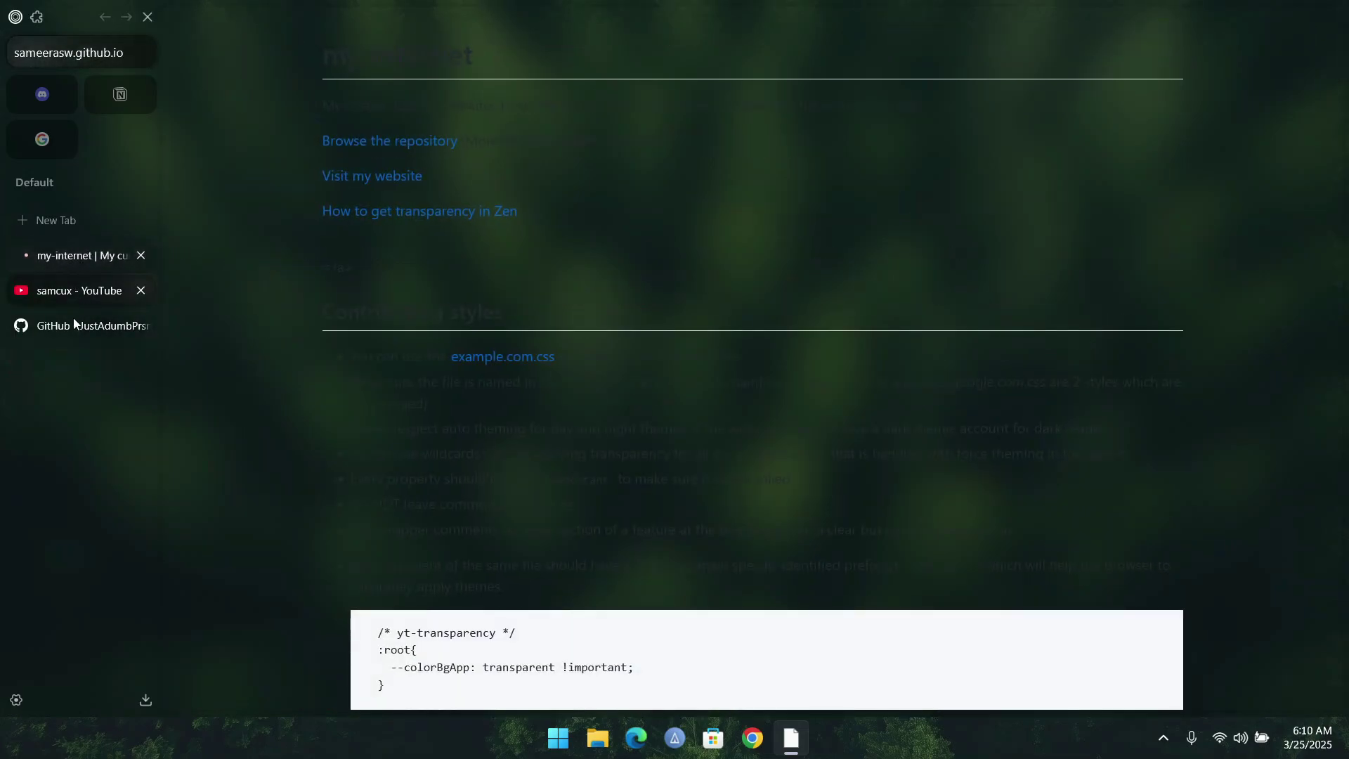
click(74, 323)
click(82, 294)
click(88, 257)
click(82, 290)
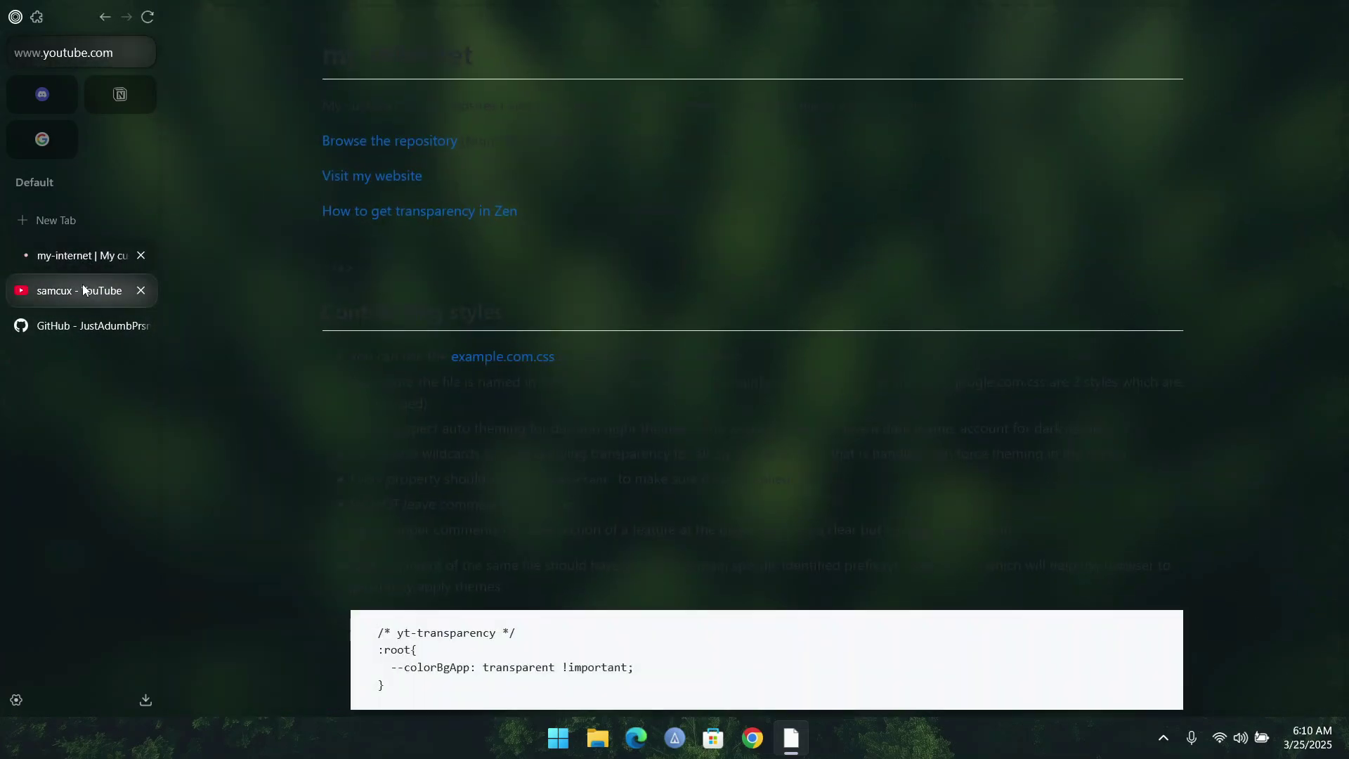
click(70, 324)
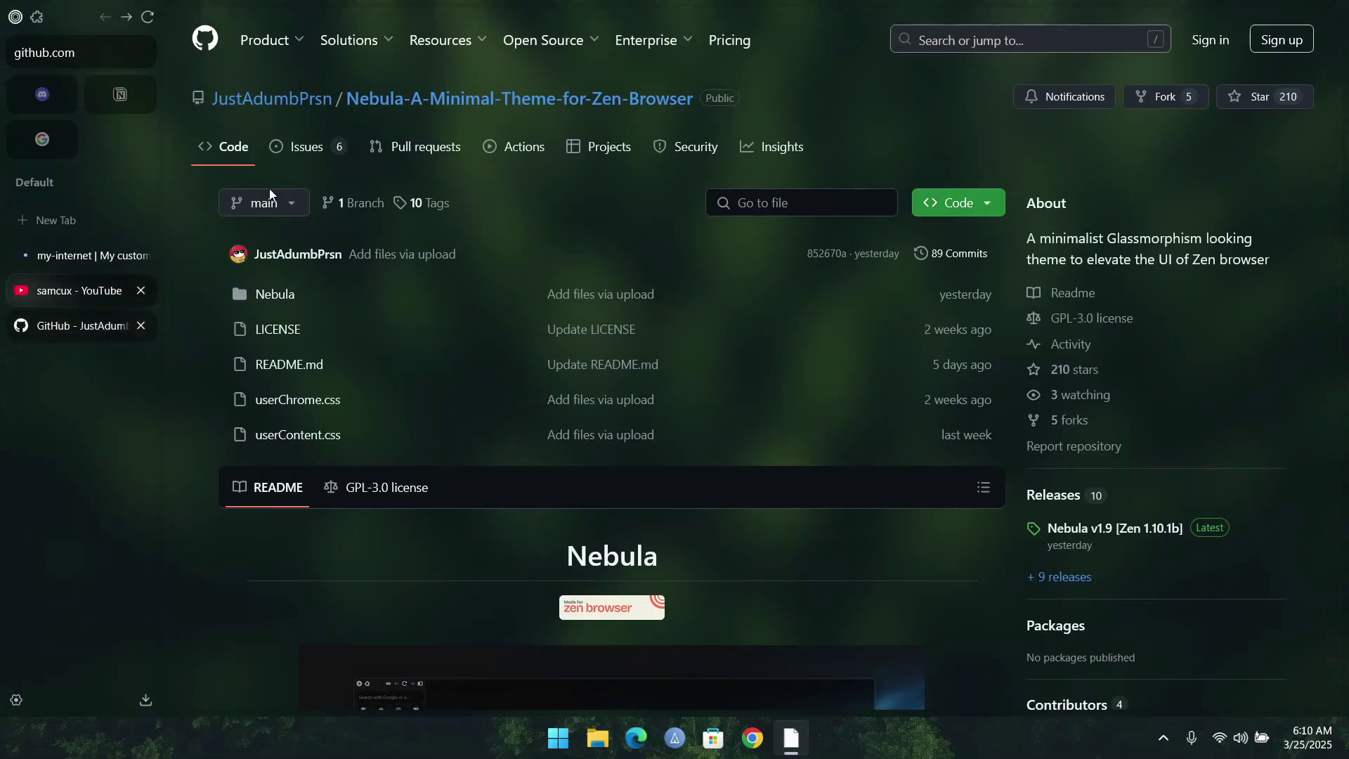
Close Zen, launch it again, and display the YouTube search results tab
mouse_move(1340, 14)
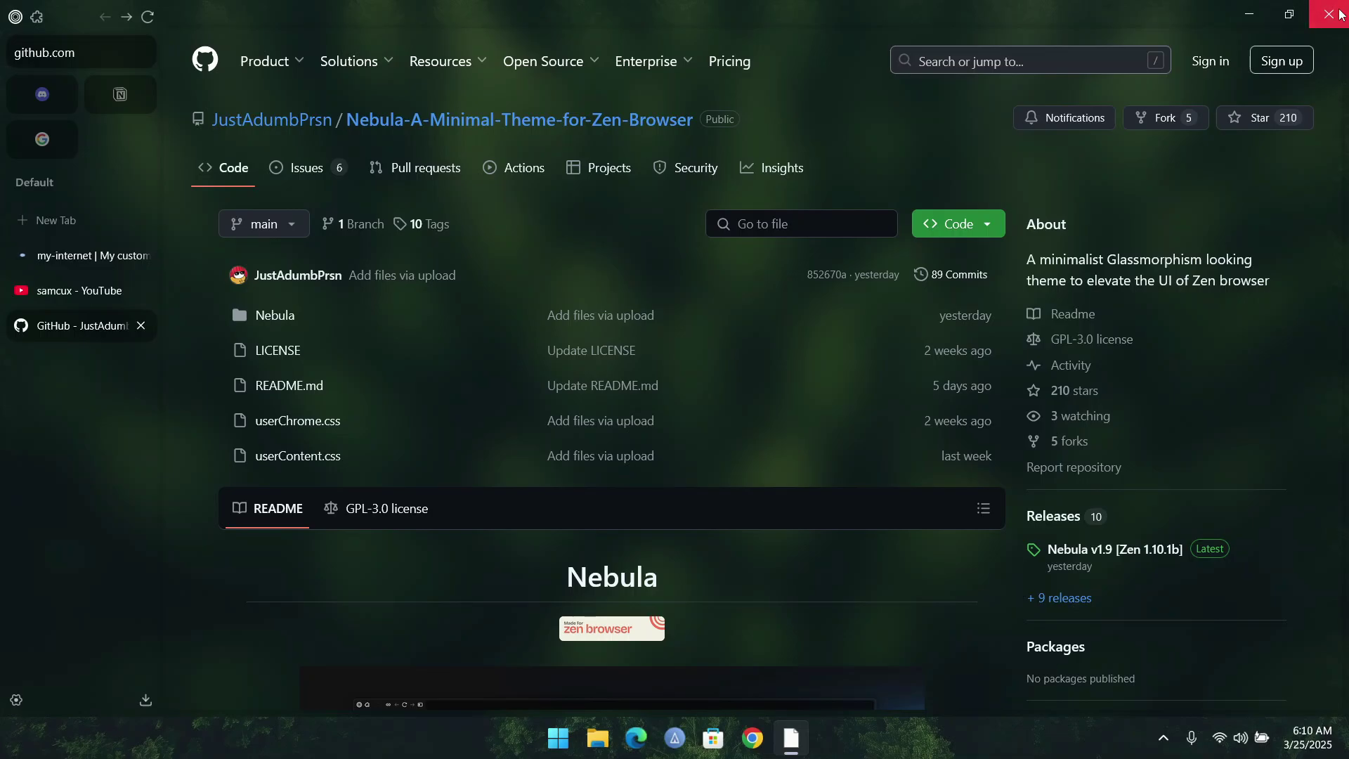
click(1340, 15)
click(584, 734)
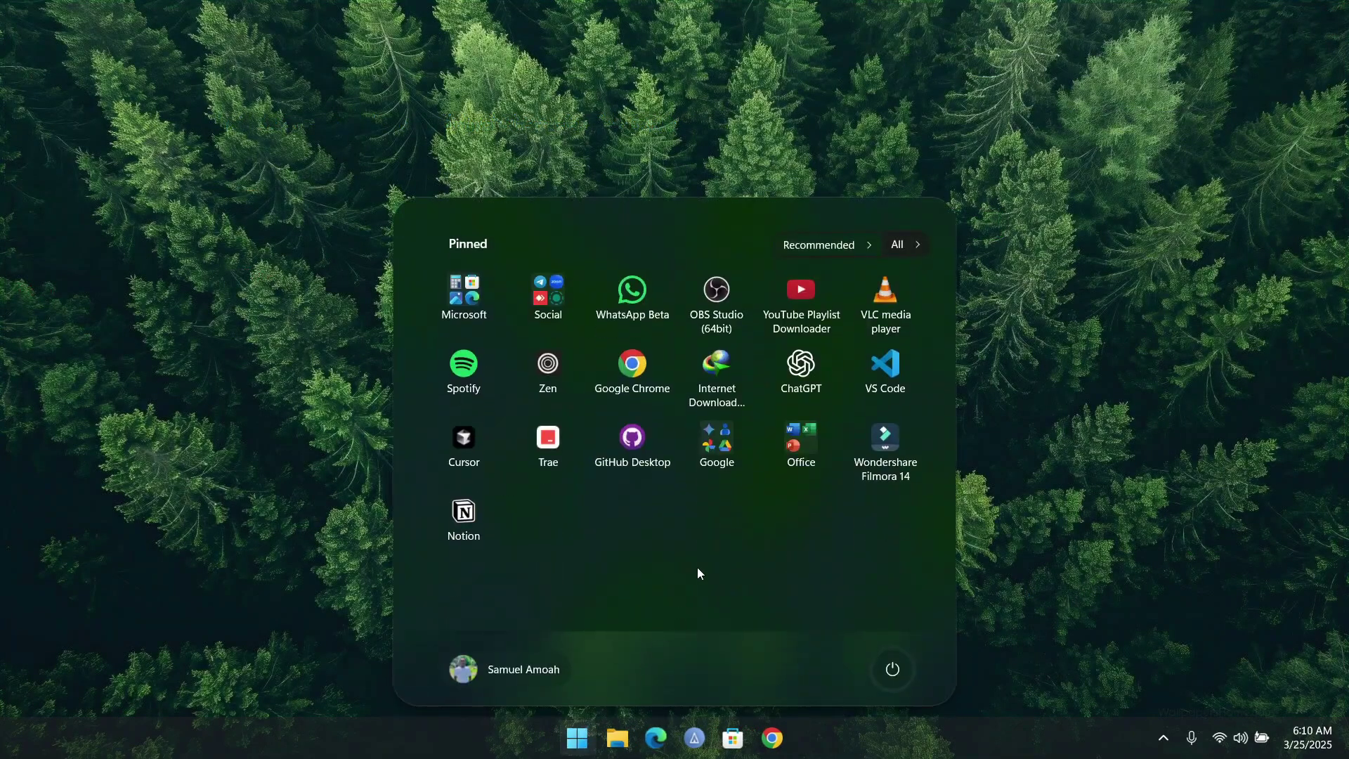
click(548, 368)
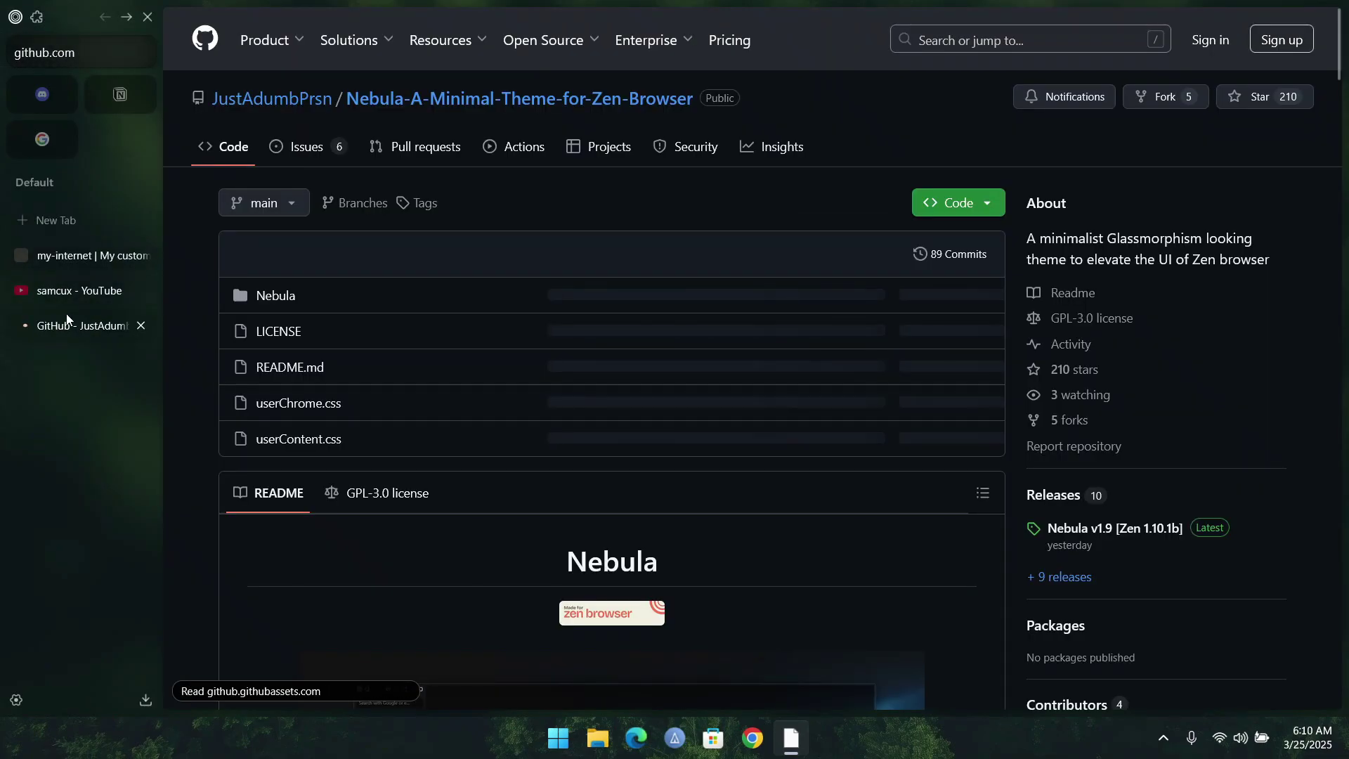
click(78, 294)
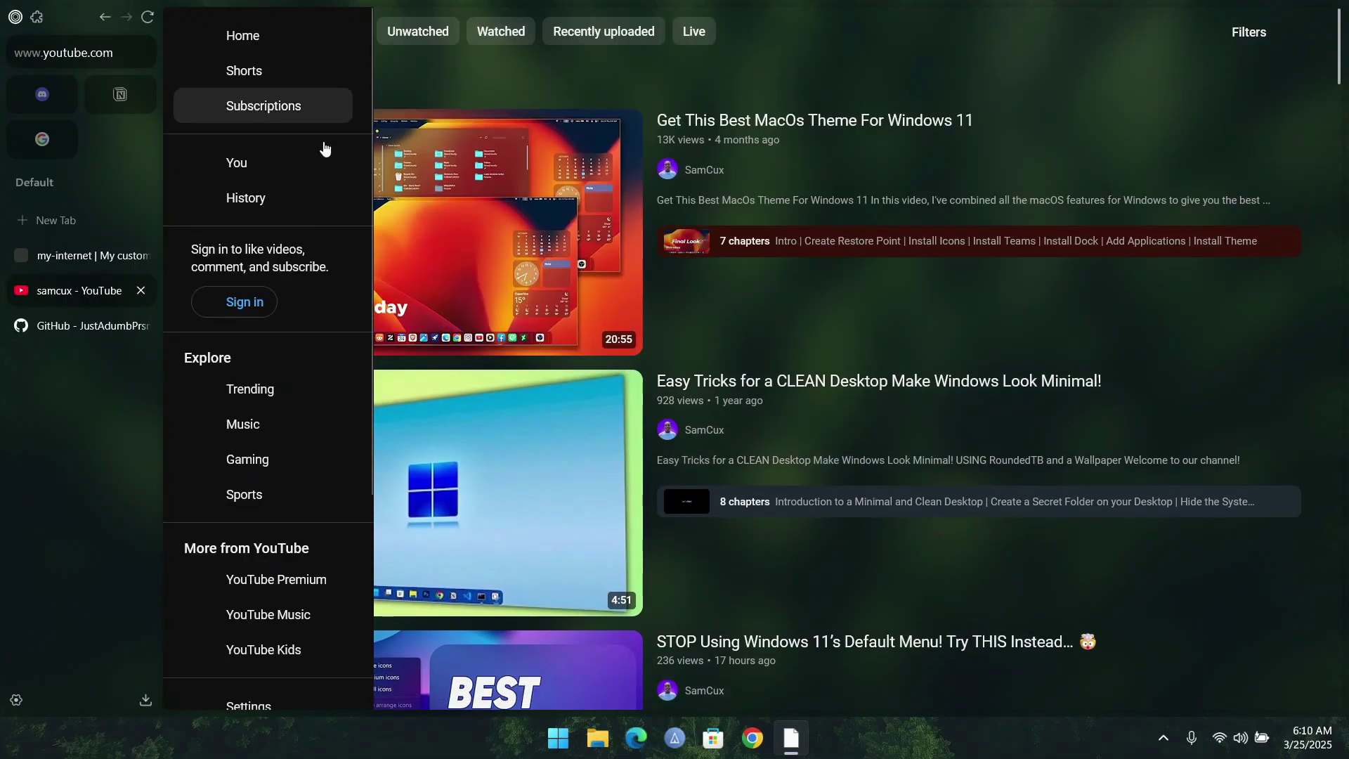
Open the ZenInternet extension on the YouTube page and review its list of site features and styling options
mouse_move(511, 152)
click(37, 16)
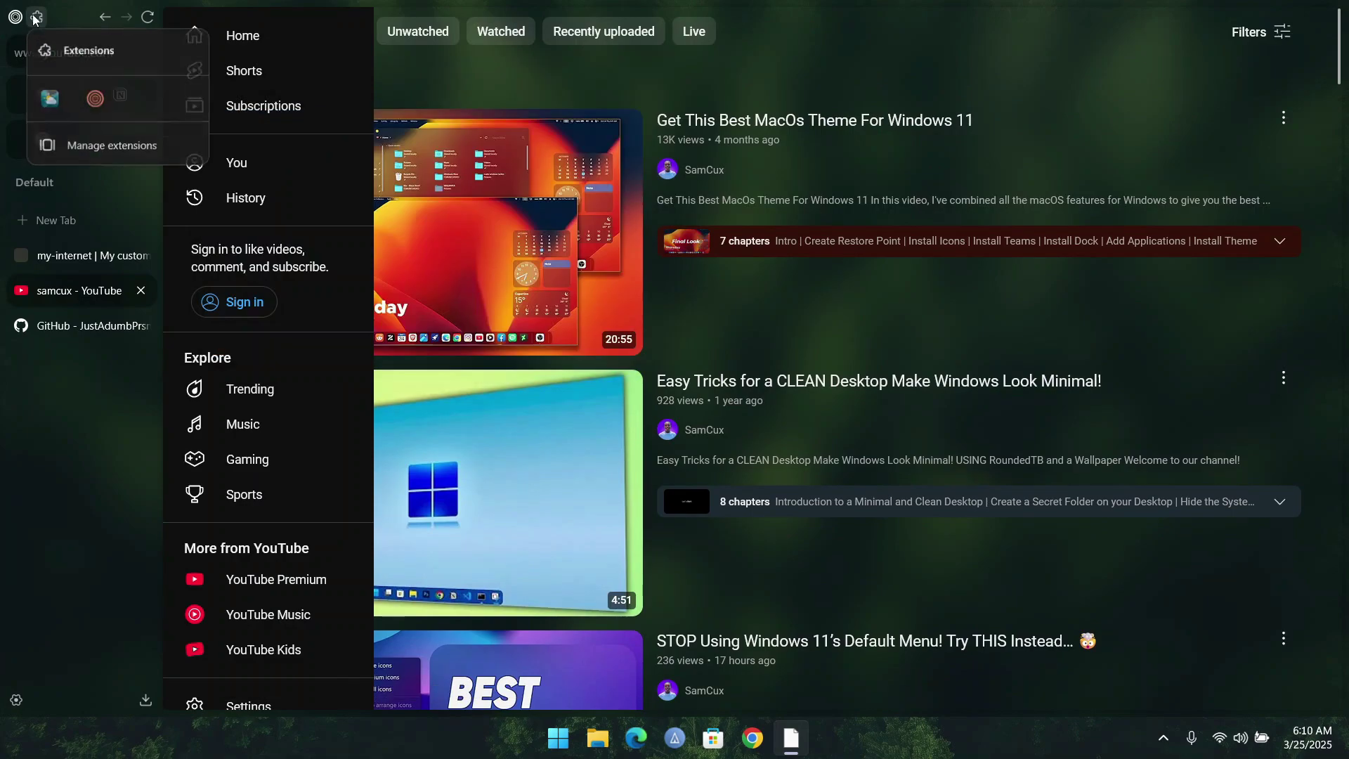
click(90, 87)
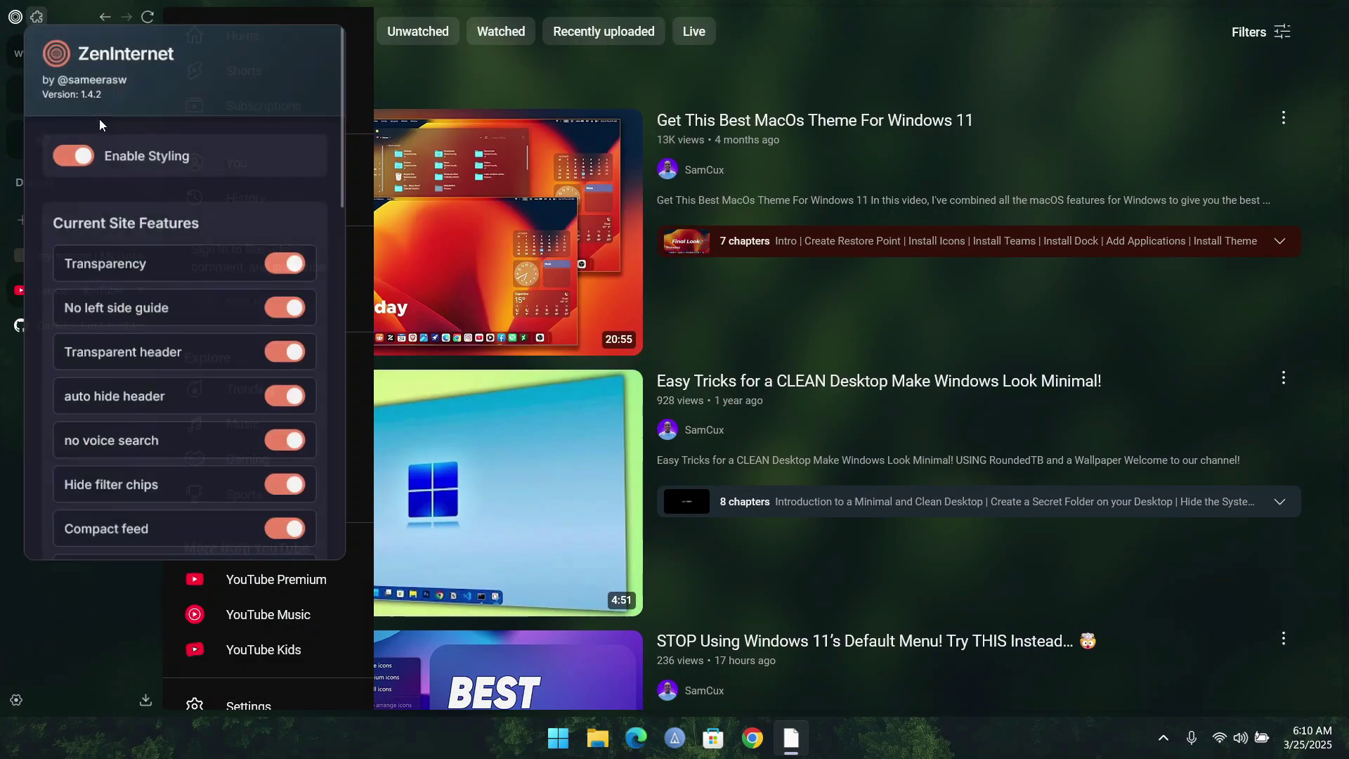
scroll(181, 220, down, 2)
scroll(181, 220, down, 2)
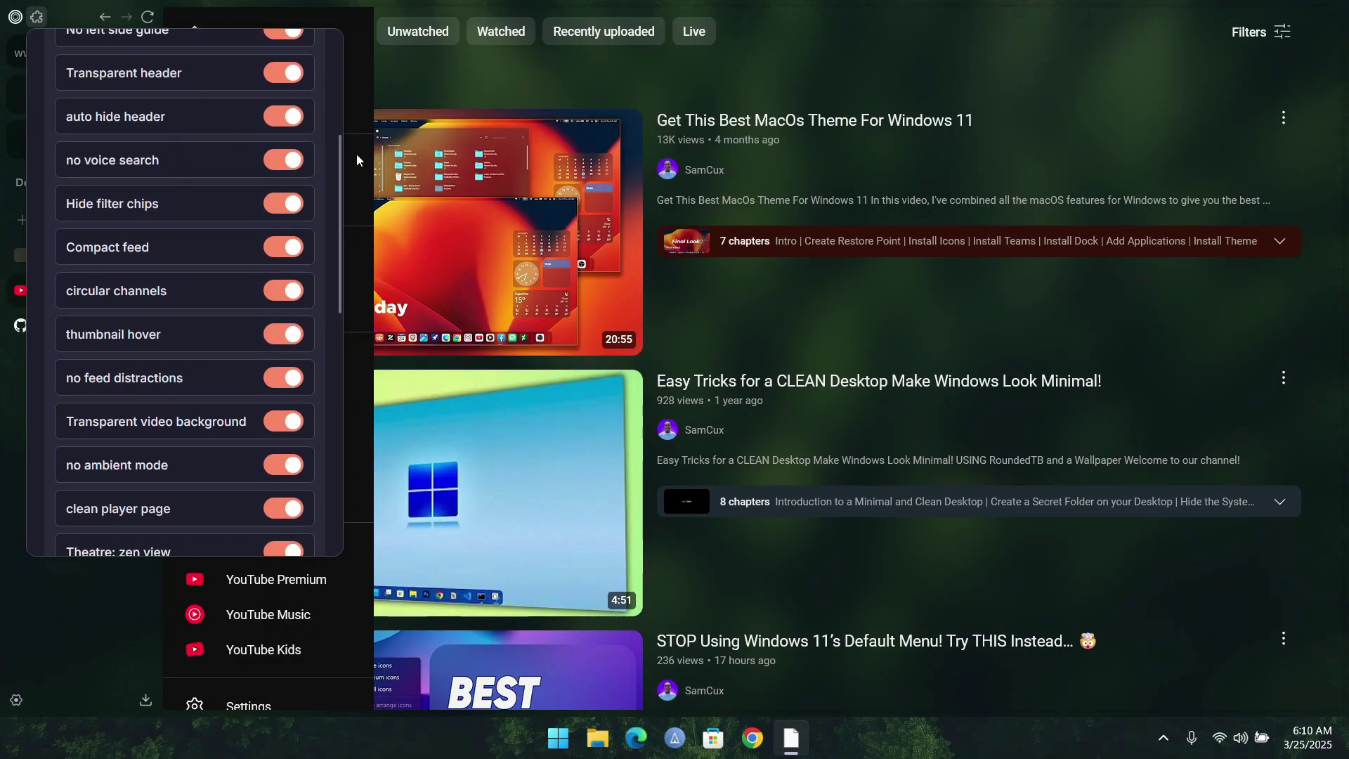
scroll(162, 337, down, 10)
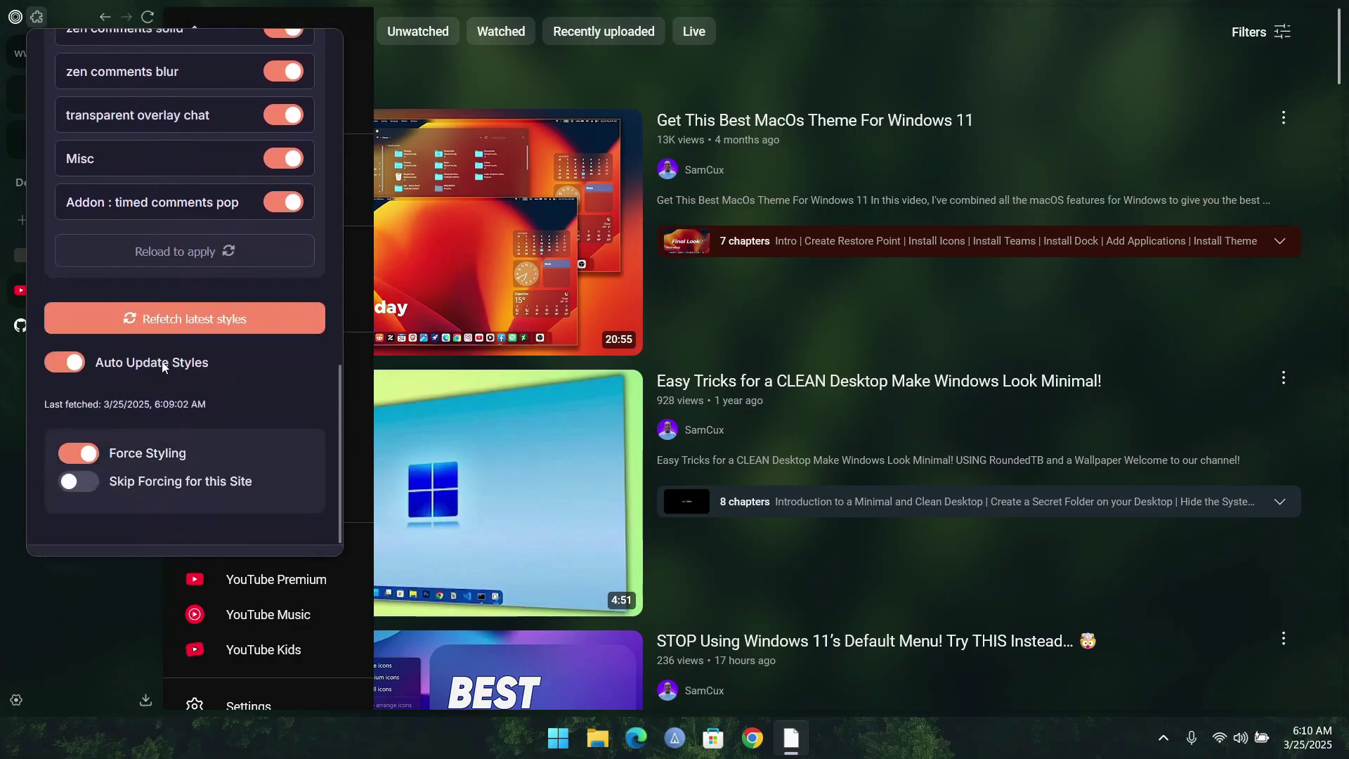
scroll(179, 281, up, 15)
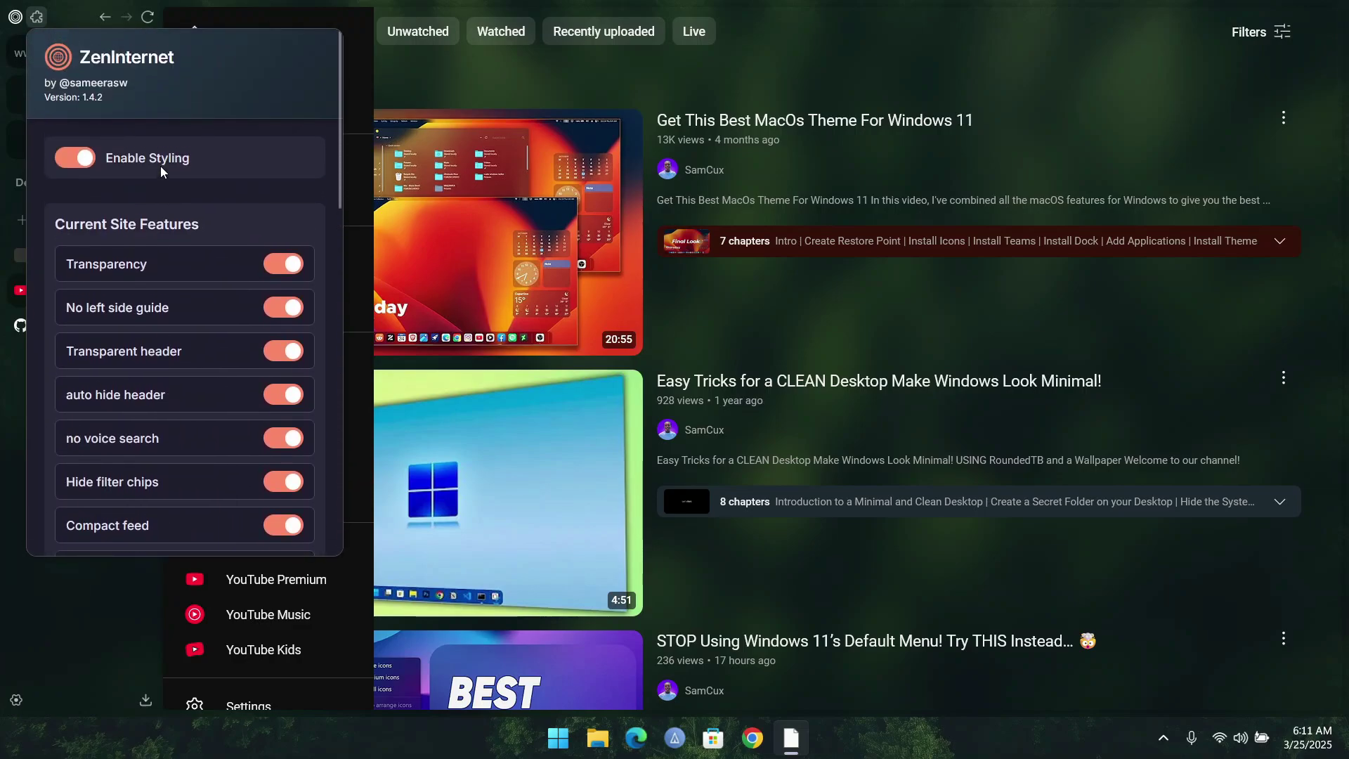
Turn off the No left side guide, Transparent header, auto hide header, no voice search and Hide filter chips features for YouTube
scroll(137, 279, down, 2)
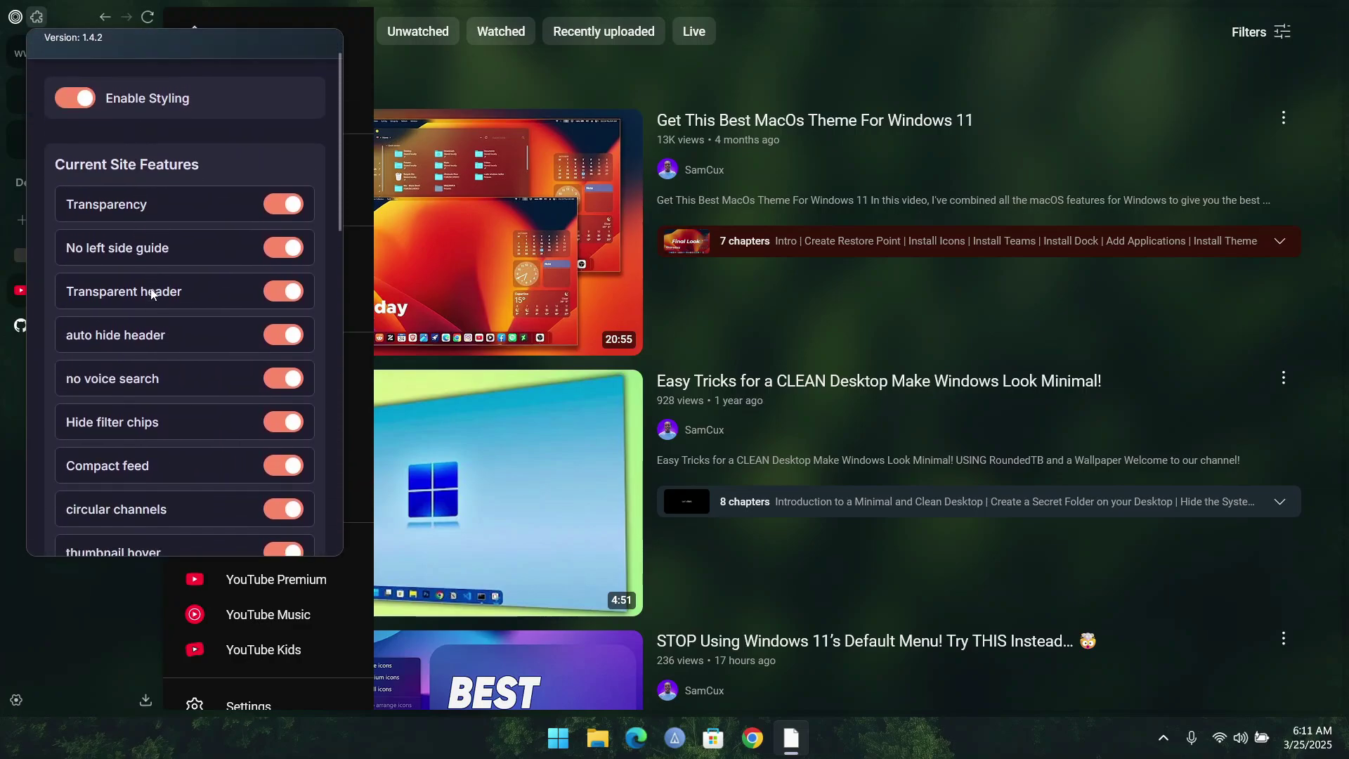
click(284, 217)
click(285, 260)
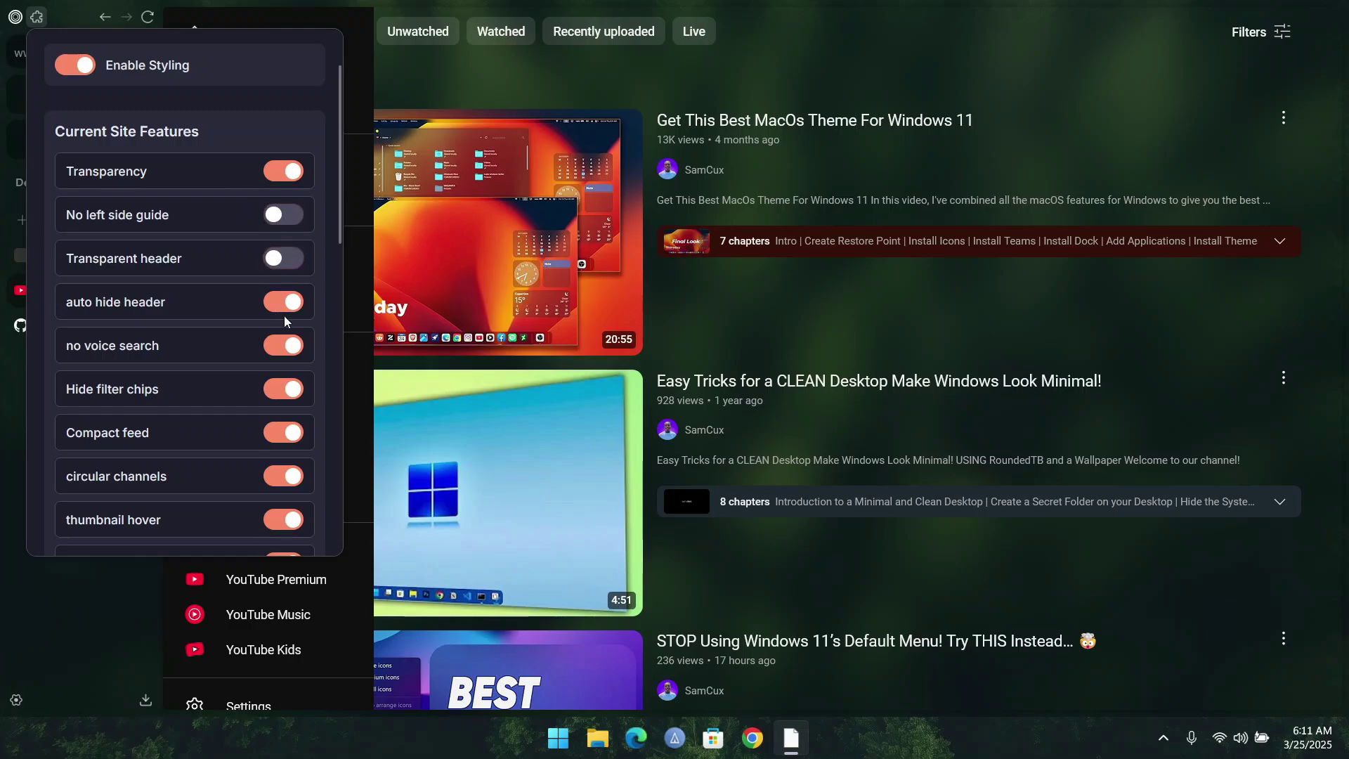
click(284, 303)
click(284, 345)
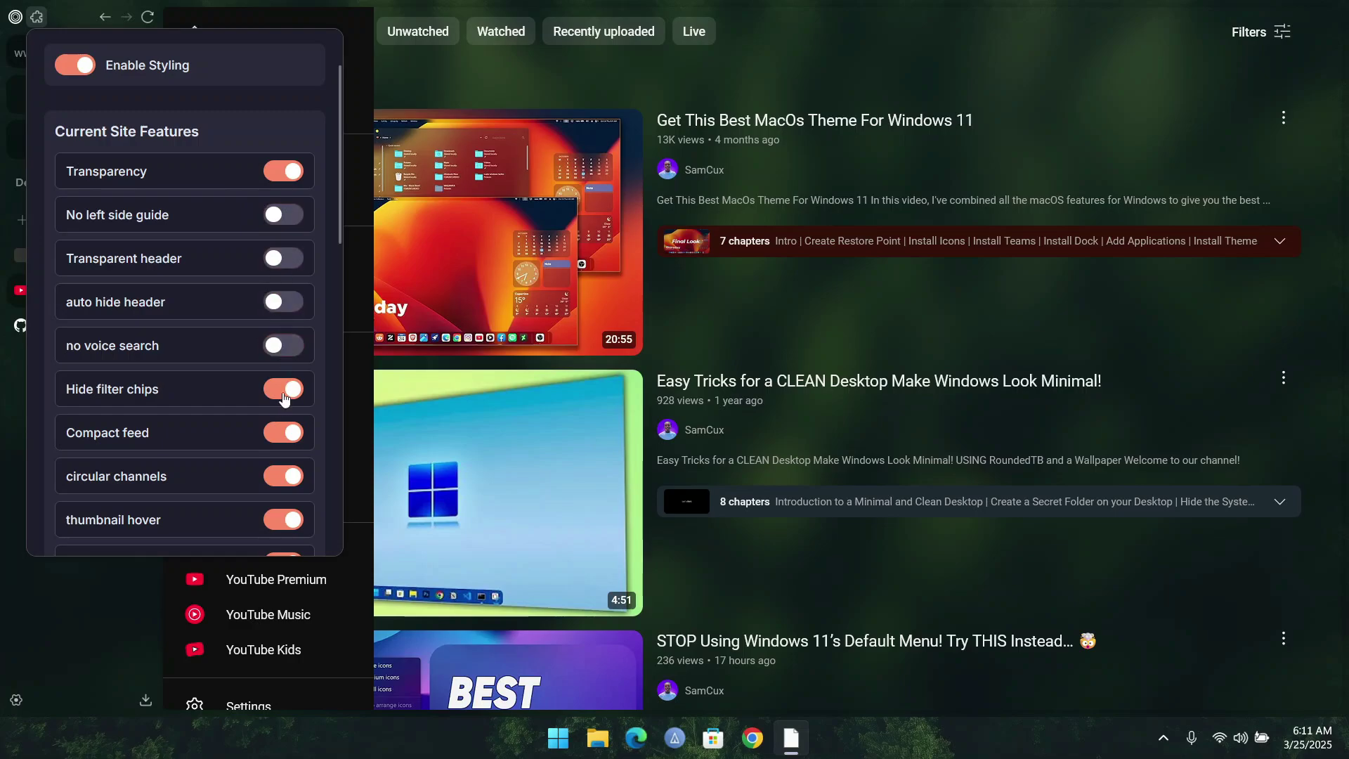
click(289, 397)
Turn off the Compact feed, circular channels and thumbnail hover features, and reload the page to apply the changes
scroll(296, 409, down, 4)
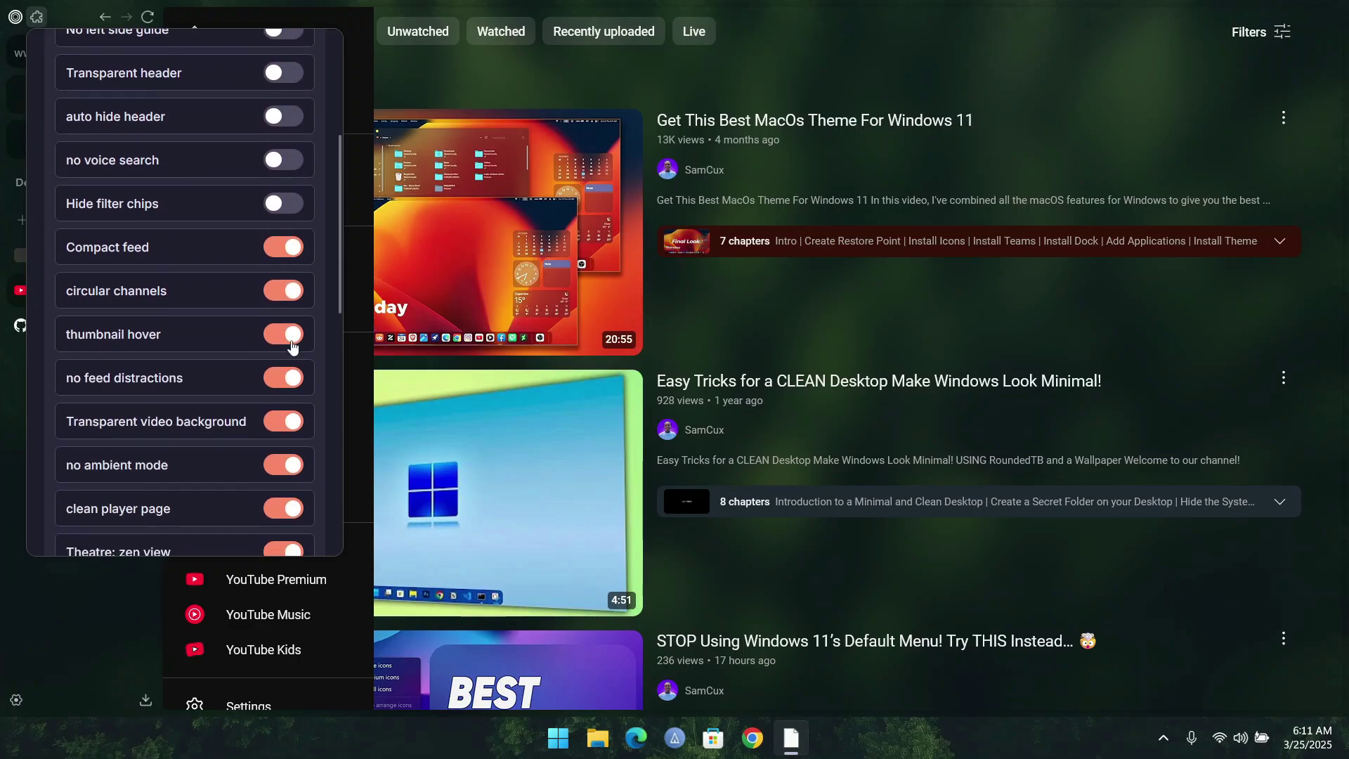
click(283, 249)
click(284, 290)
click(284, 334)
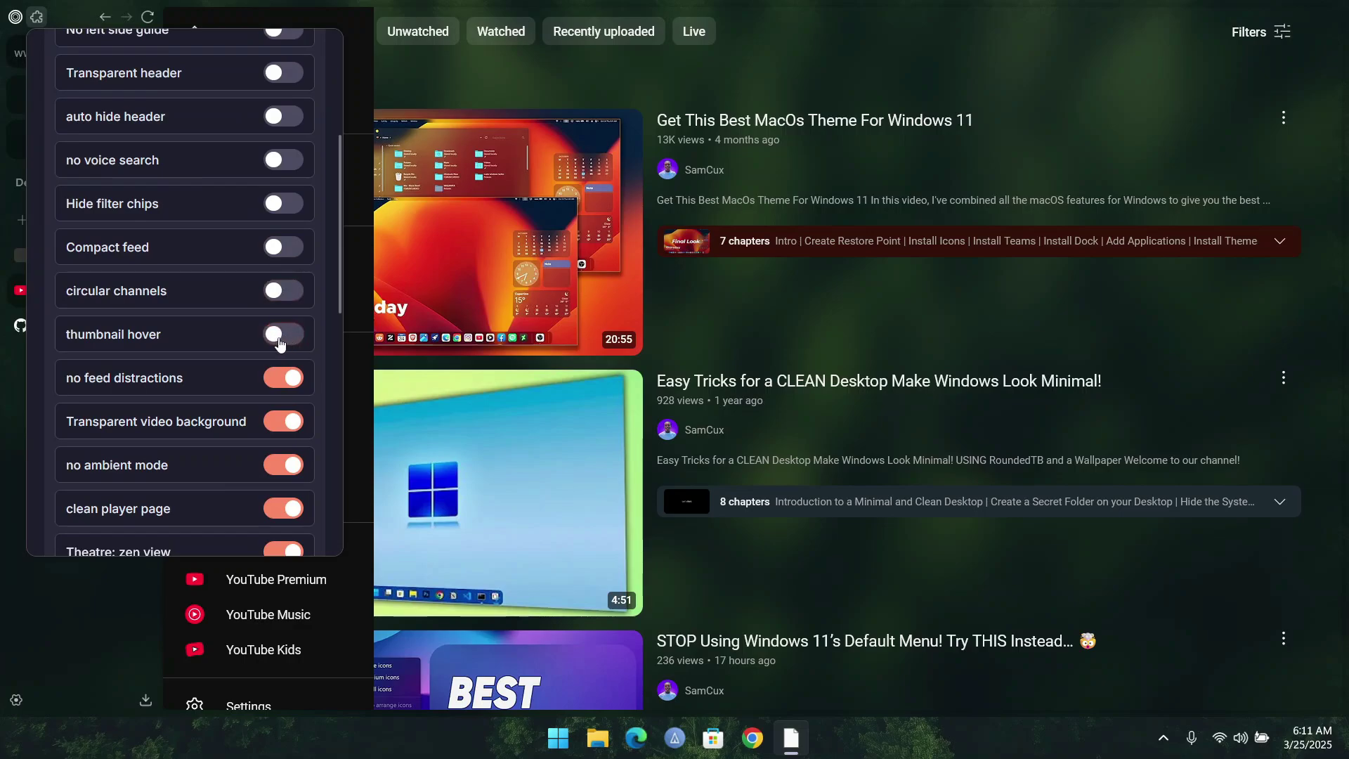
scroll(239, 283, down, 12)
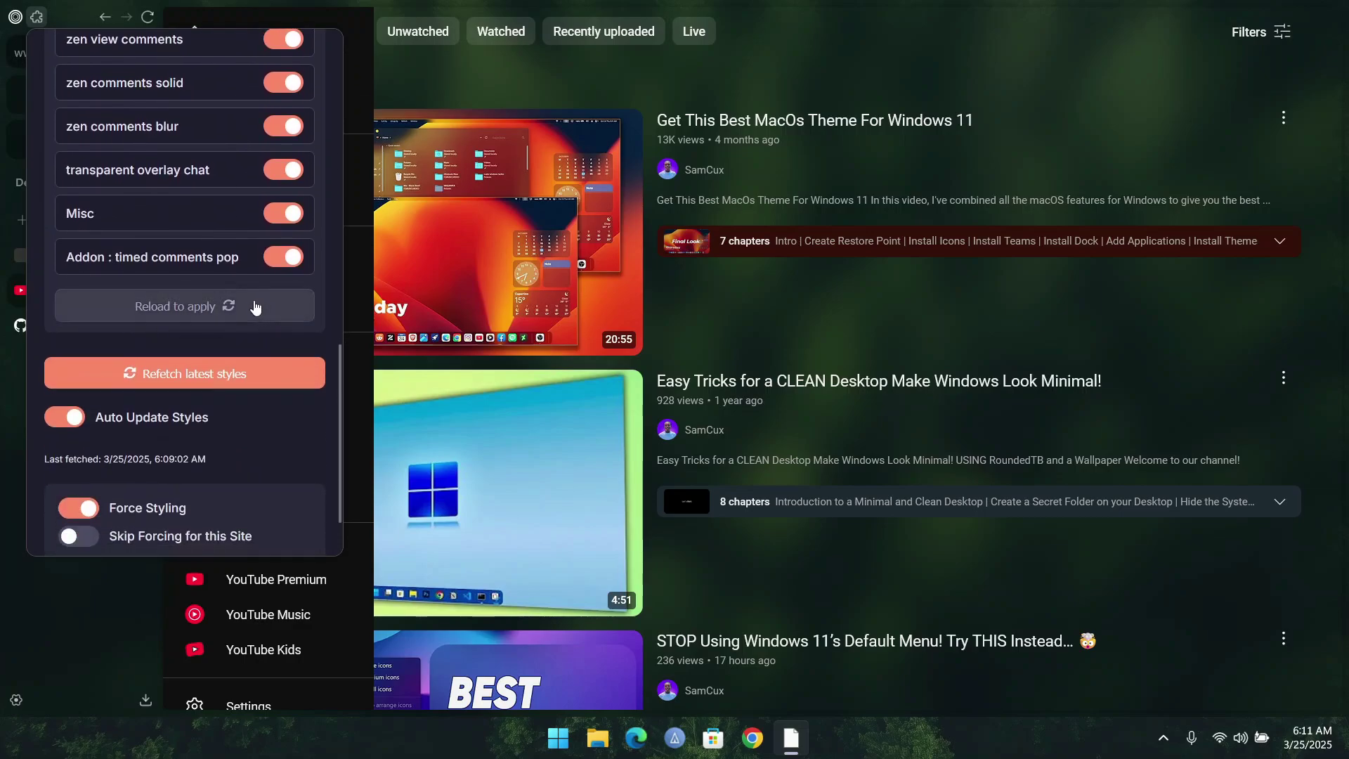
click(156, 313)
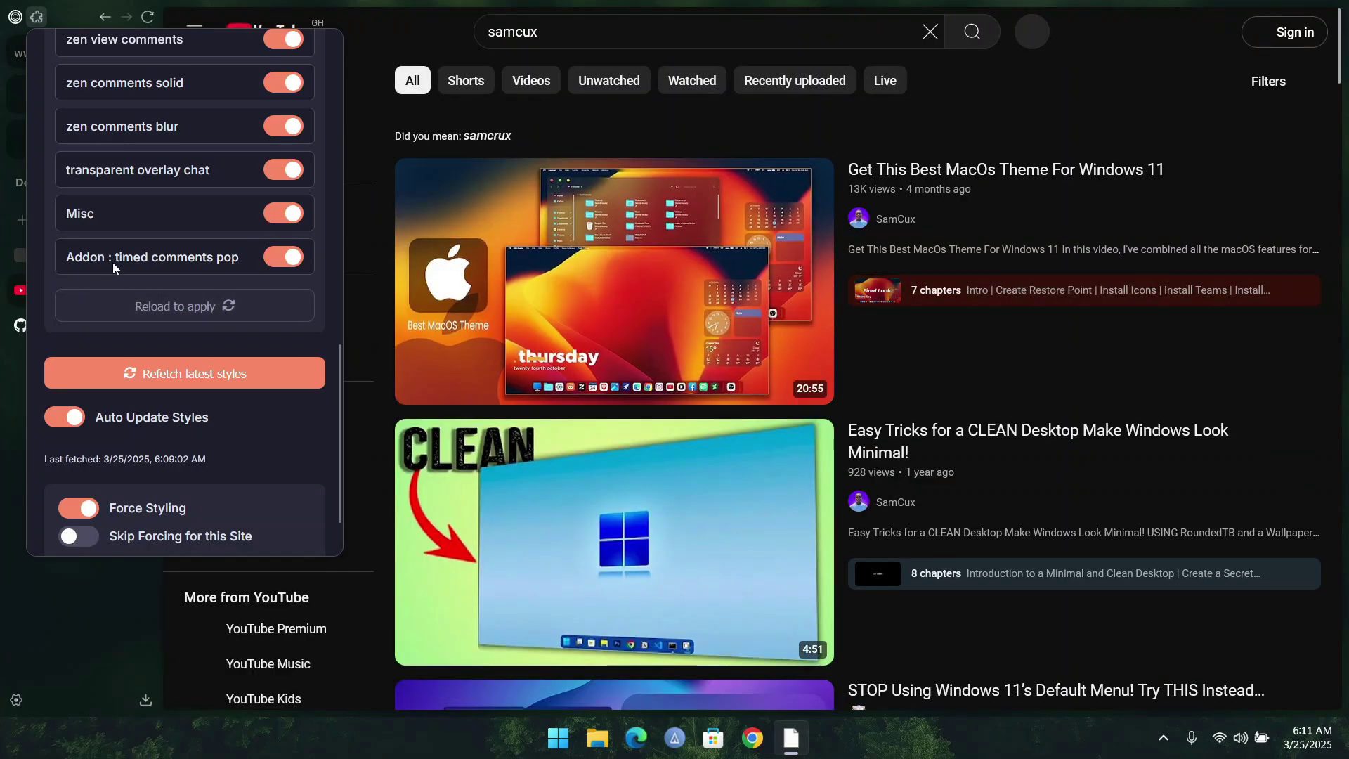
Turn on the Transparency feature for YouTube and try No left side guide on, then switch it back off
scroll(285, 218, down, 3)
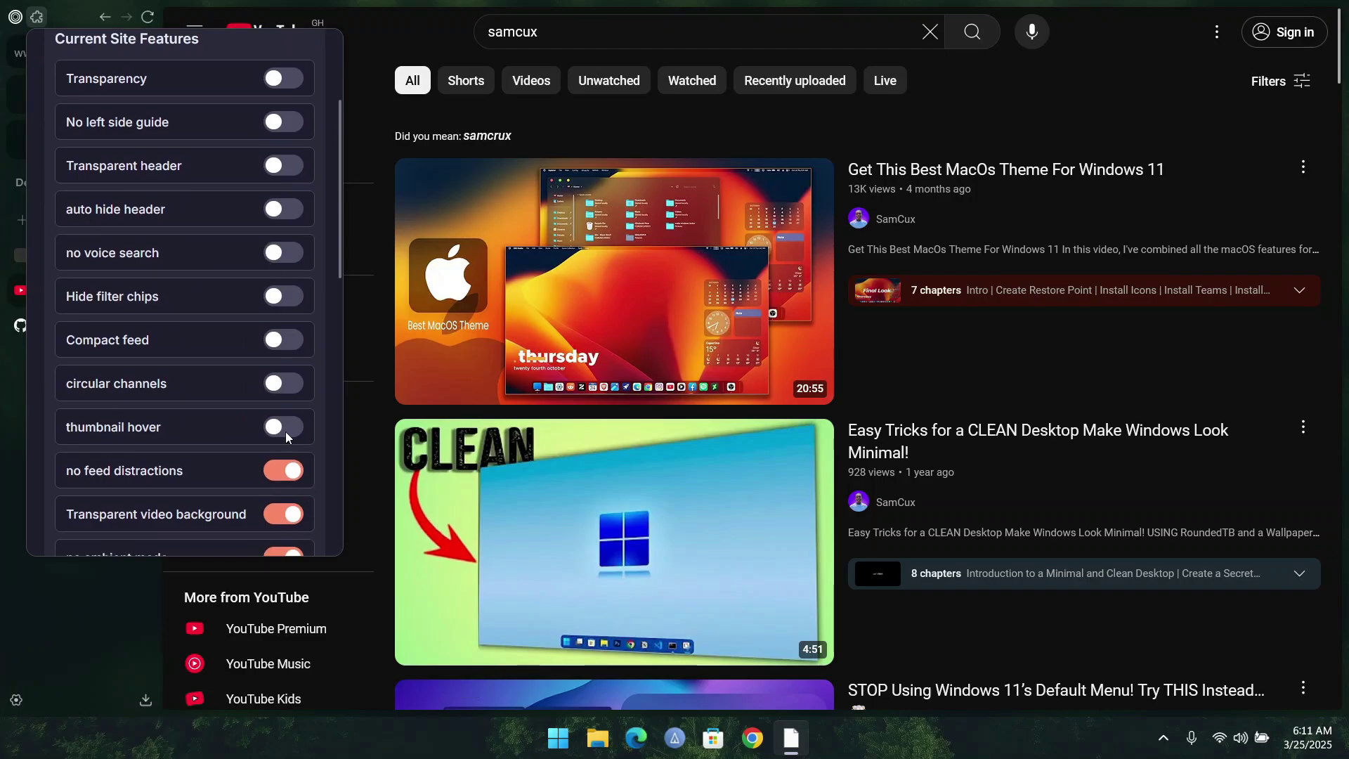
click(283, 79)
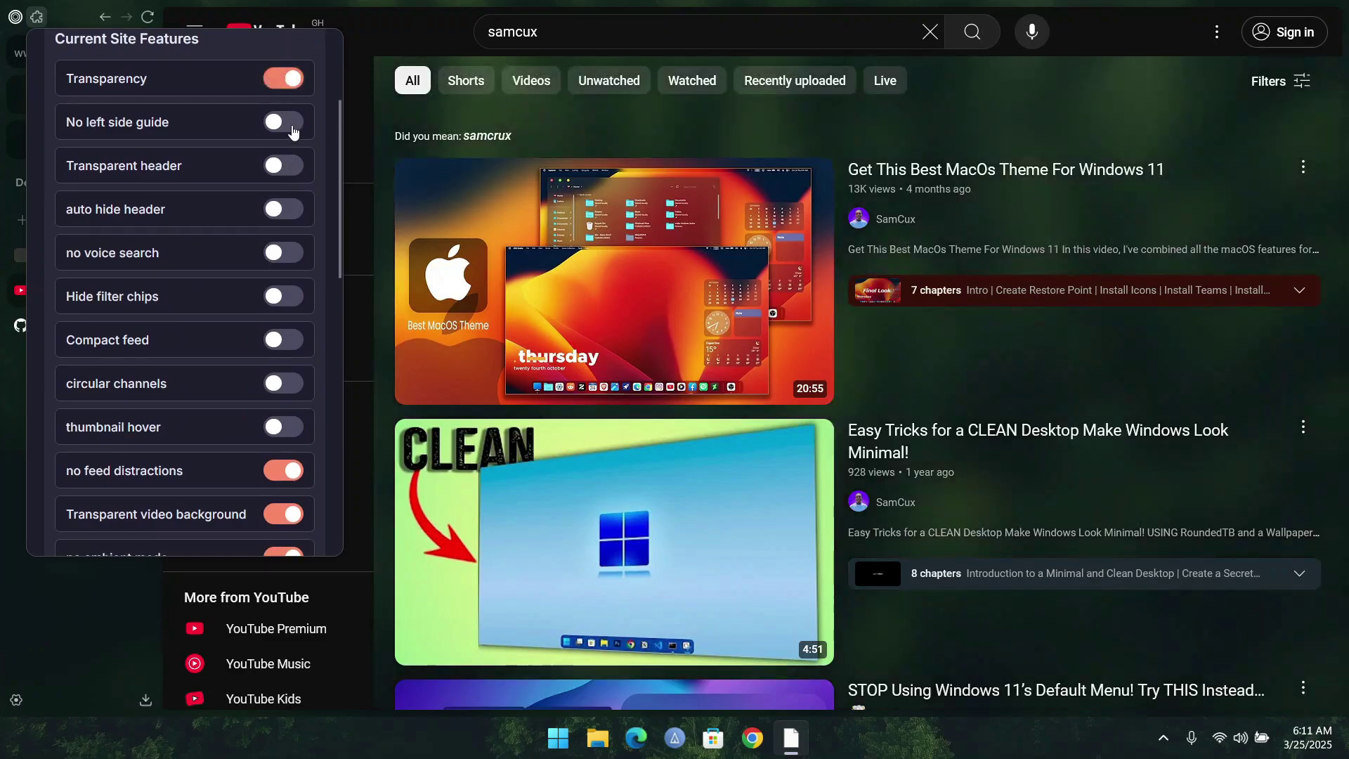
click(288, 123)
click(286, 132)
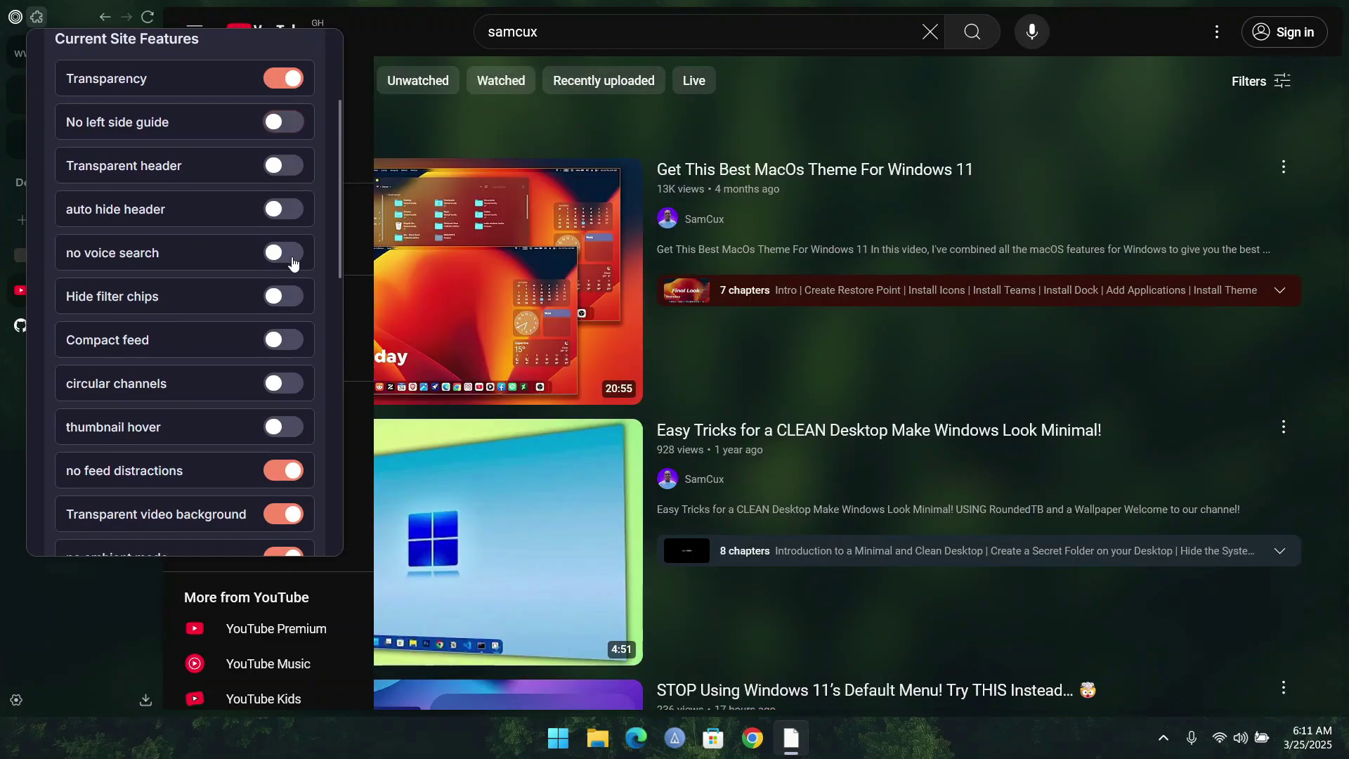
Turn on the Transparent header, auto hide header and no voice search features for YouTube
click(284, 169)
click(283, 209)
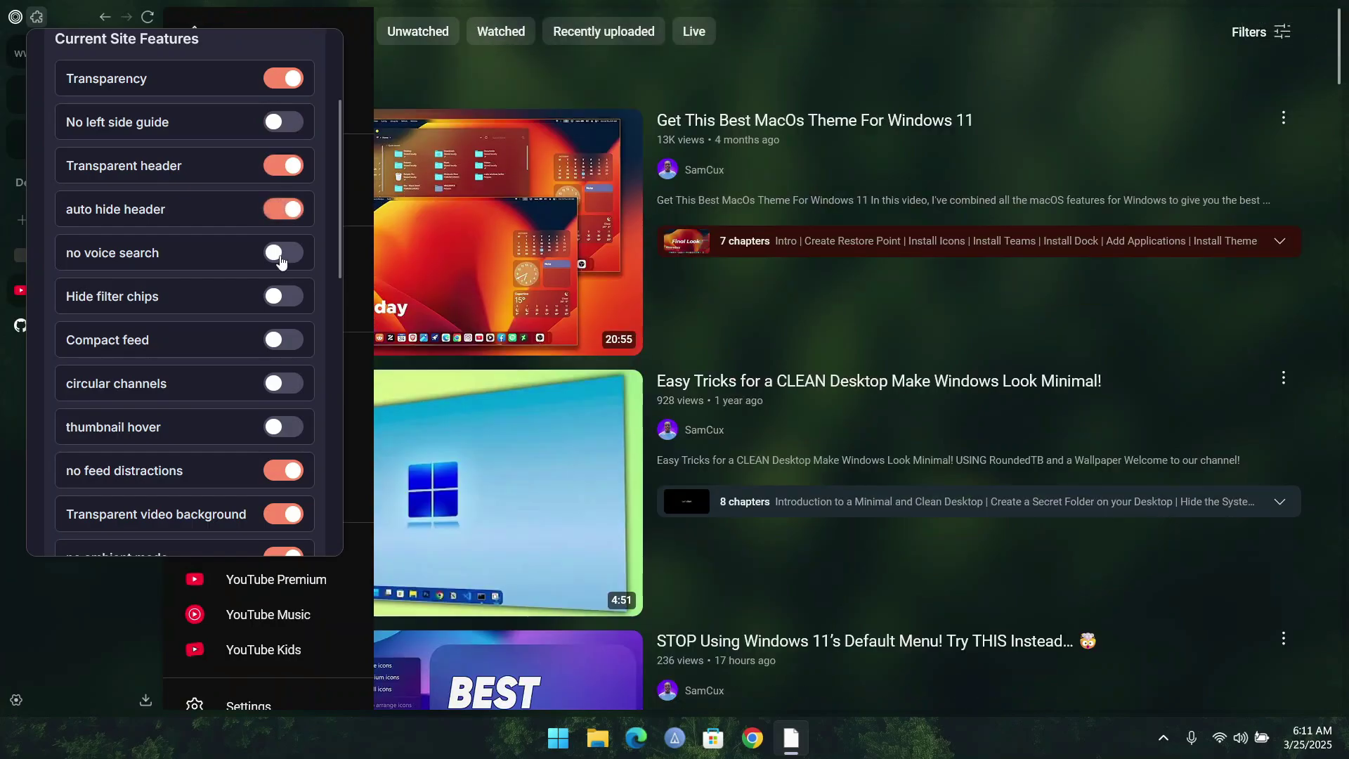
click(285, 254)
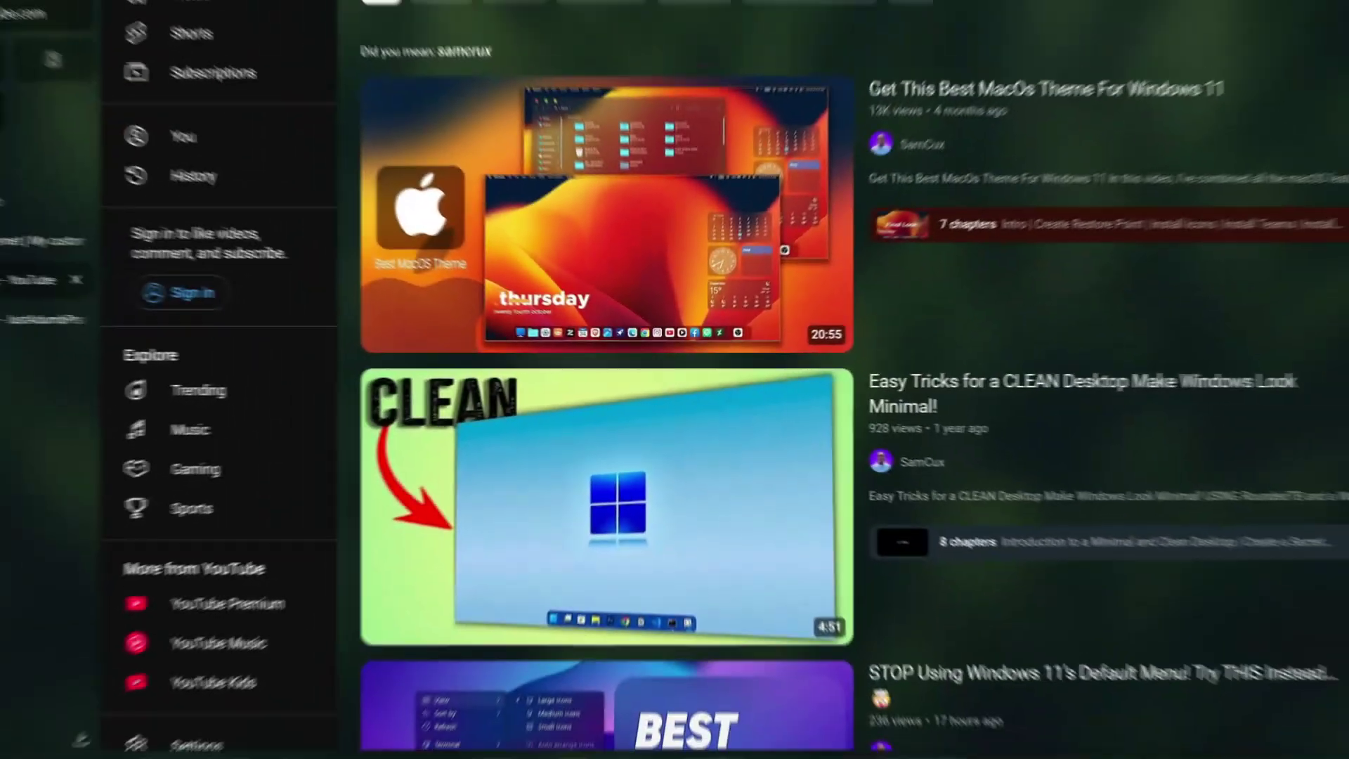